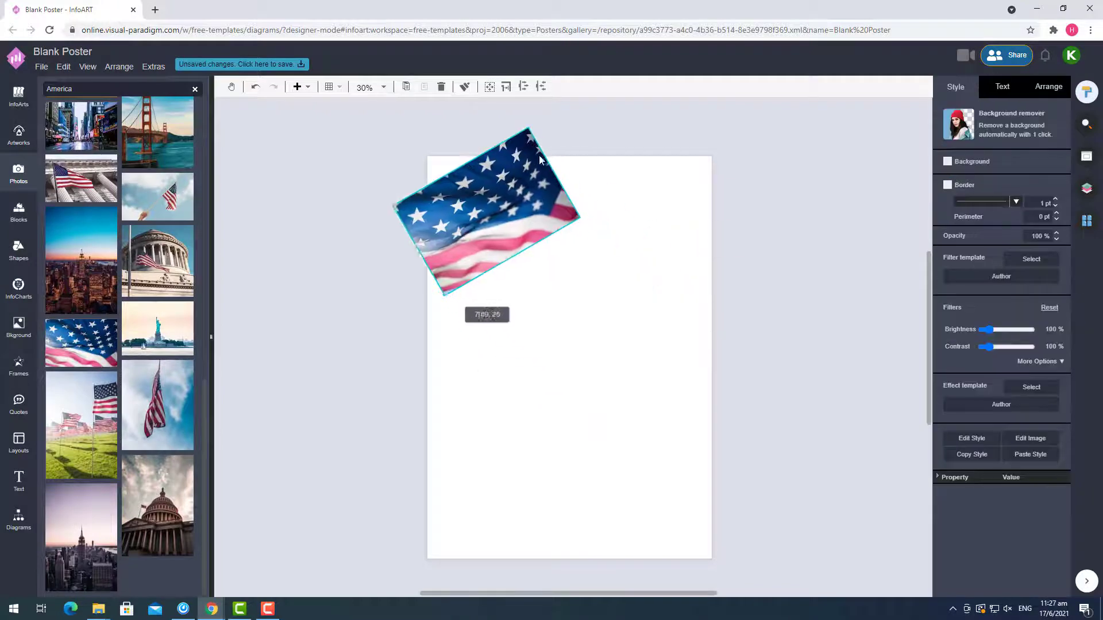
Replace the tilted flag photo with the diagonal stars-and-stripes photo found by searching for "America flag", filling the whole page
key("Delete")
left_click(112, 89)
type("flag")
key("Return")
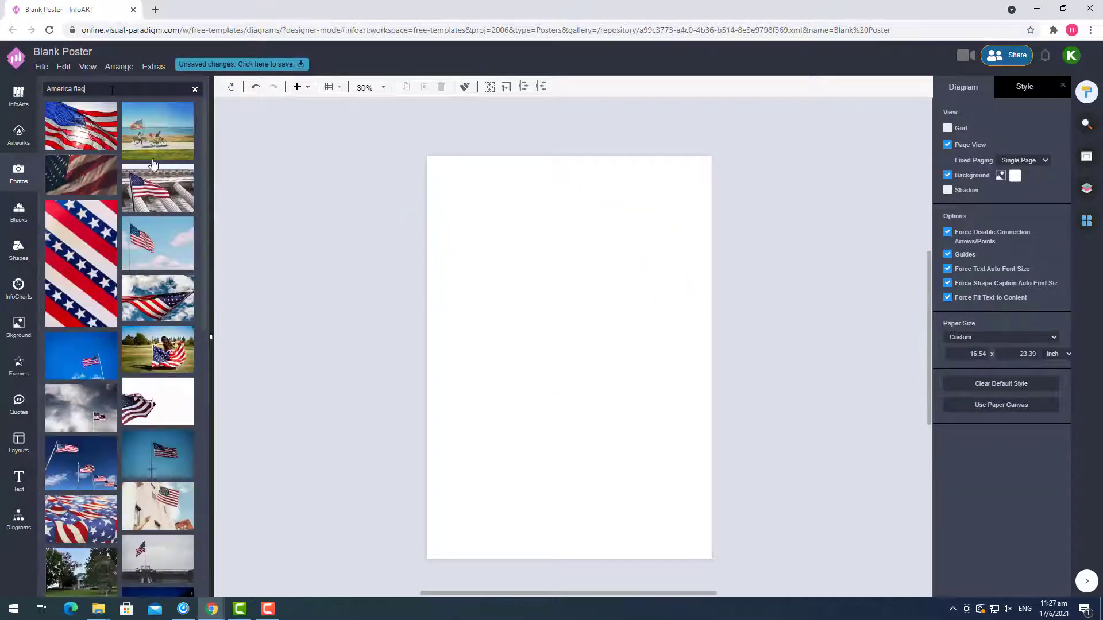
scroll(140, 206, "down", 4)
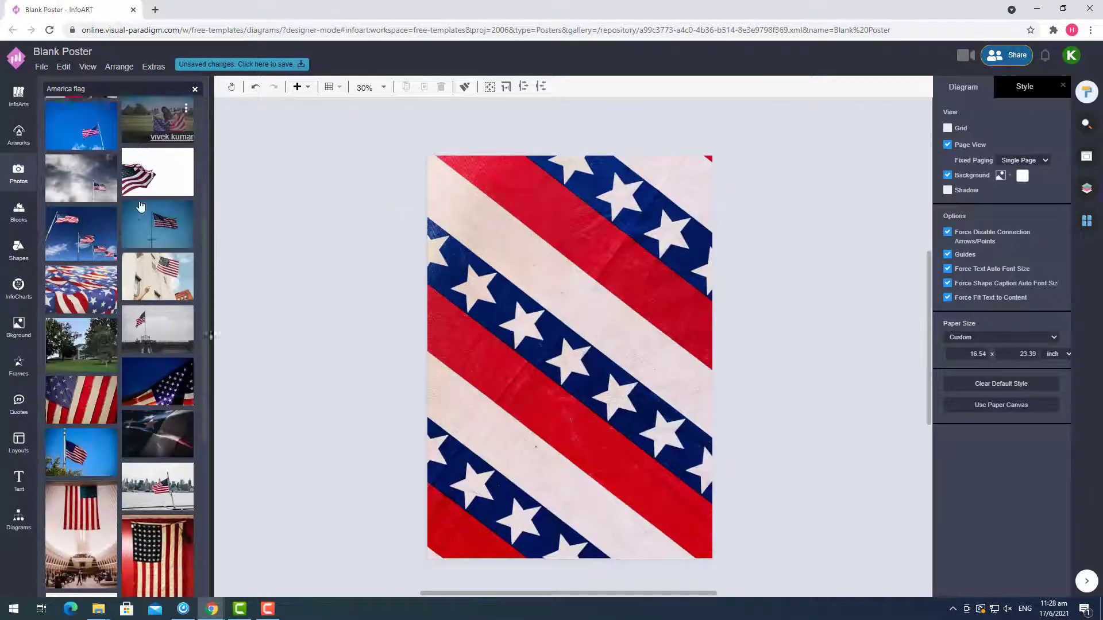
Try another flag photo from the search results on the page and delete it again
scroll(140, 206, "down", 6)
left_click_drag(81, 303, 310, 253)
left_click_drag(483, 561, 467, 413)
key("Delete")
scroll(129, 373, "down", 6)
mouse_move(130, 374)
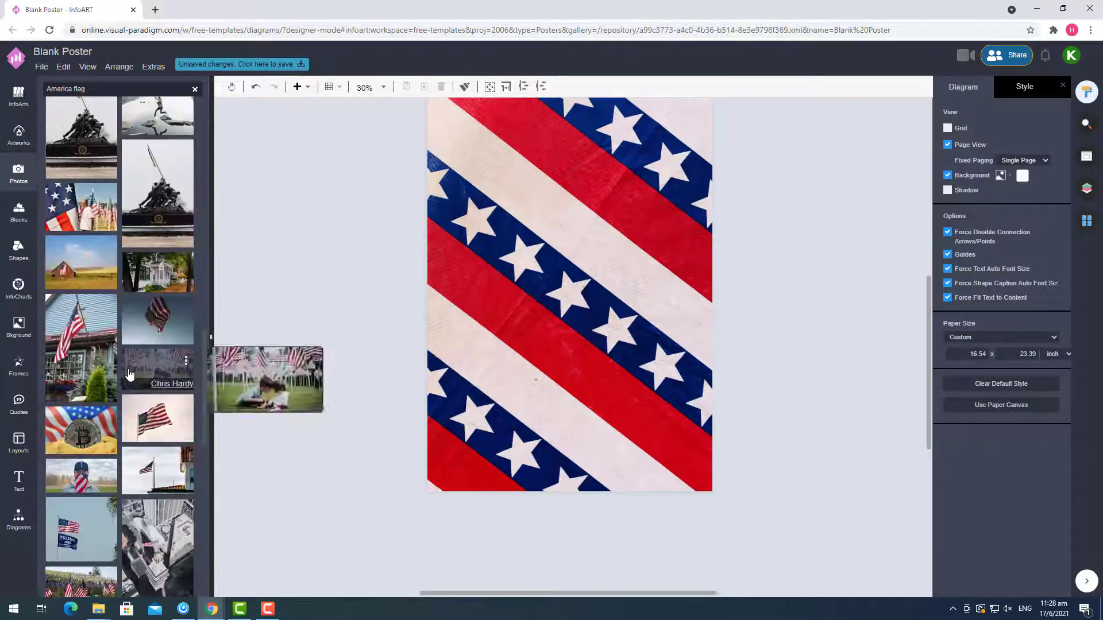
scroll(130, 374, "up", 6)
key("ctrl+z")
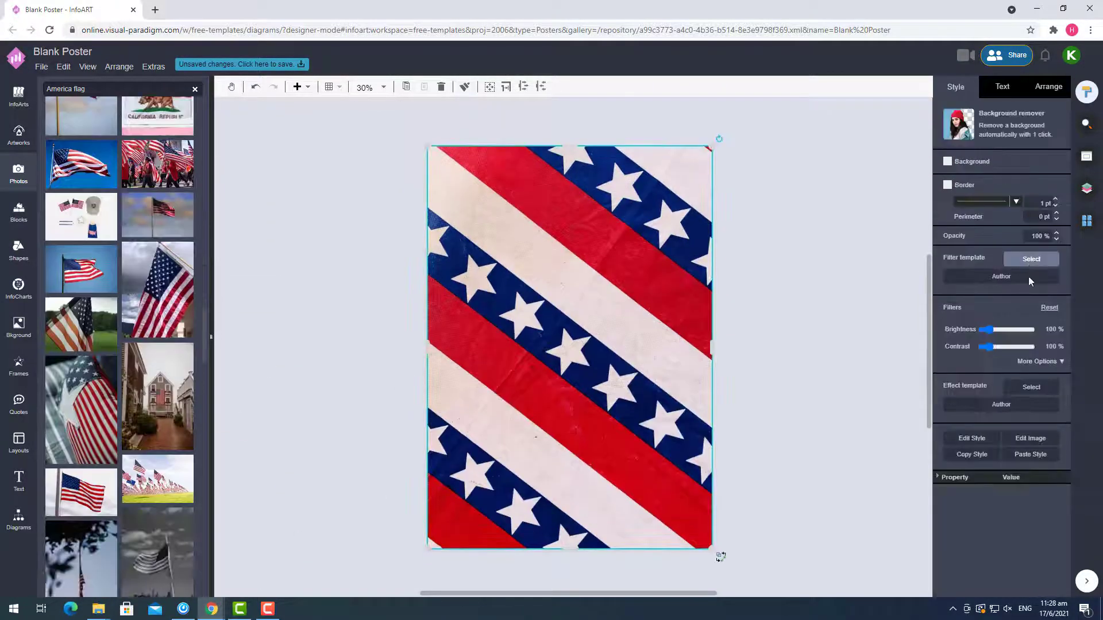
Set the striped photo's brightness to 150 %, contrast to 108 % and grayscale to 27 %
left_click(996, 330)
left_click(991, 331)
left_click(996, 348)
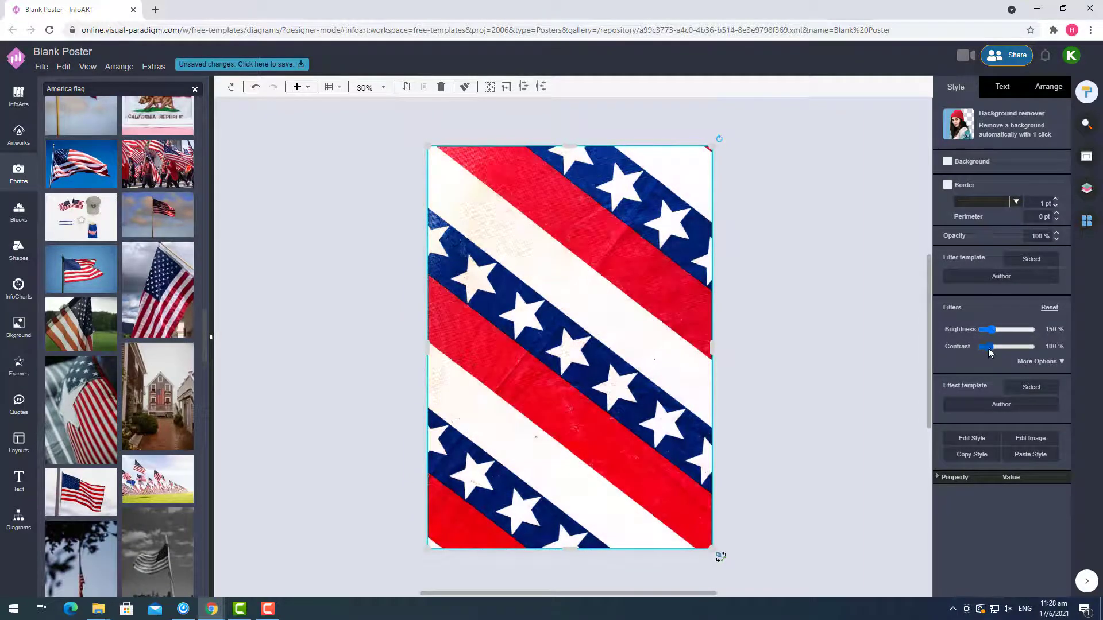
left_click(1038, 361)
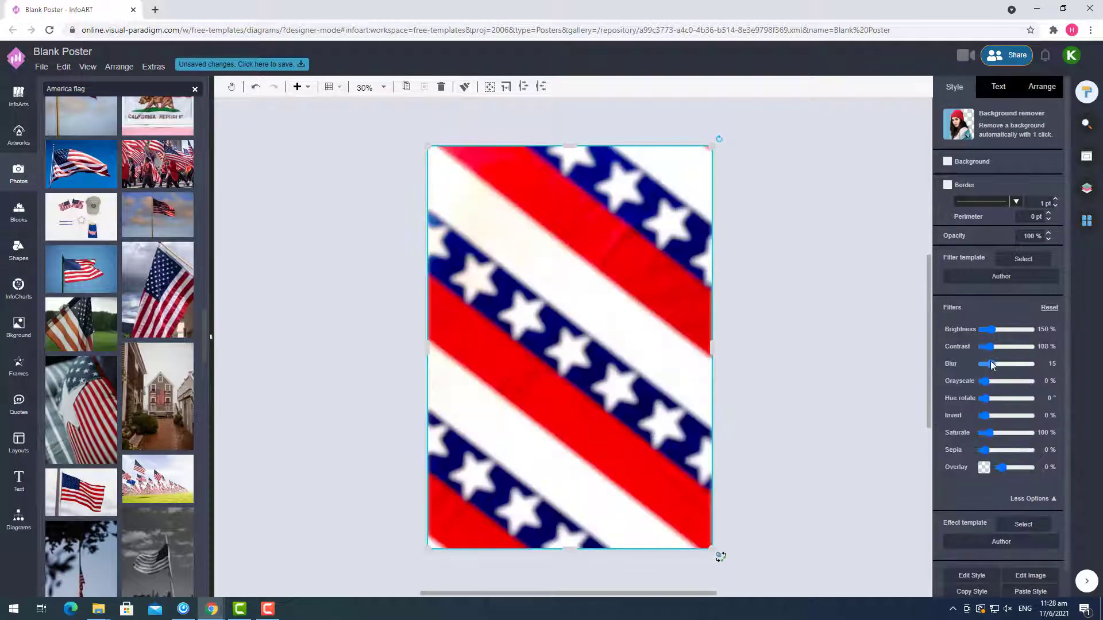
left_click(986, 347)
left_click_drag(986, 384, 998, 382)
left_click(990, 347)
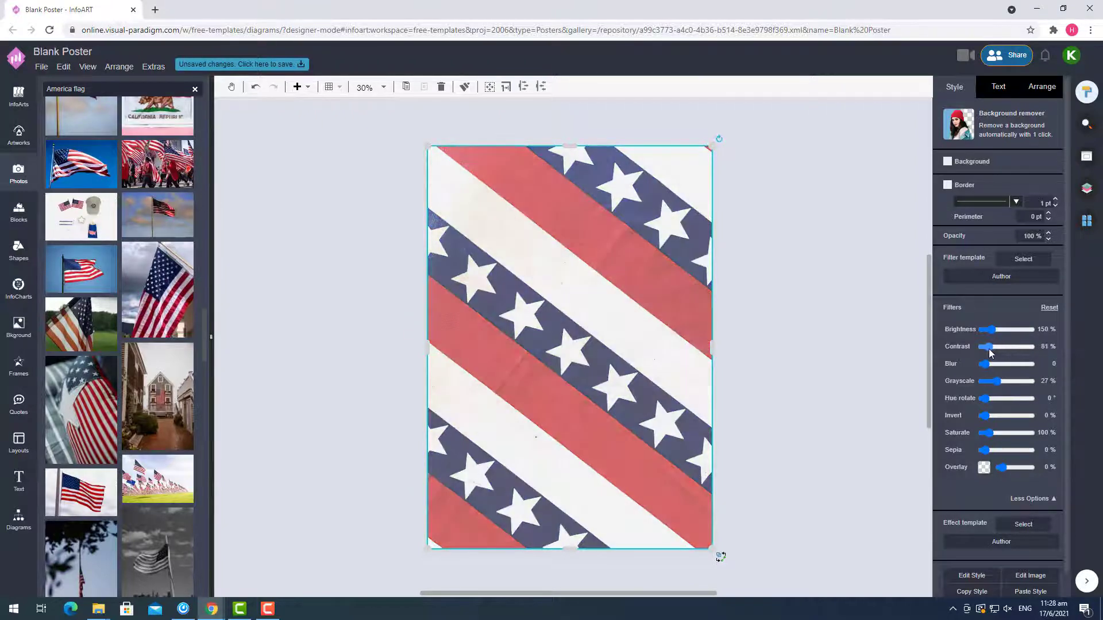
left_click(987, 347)
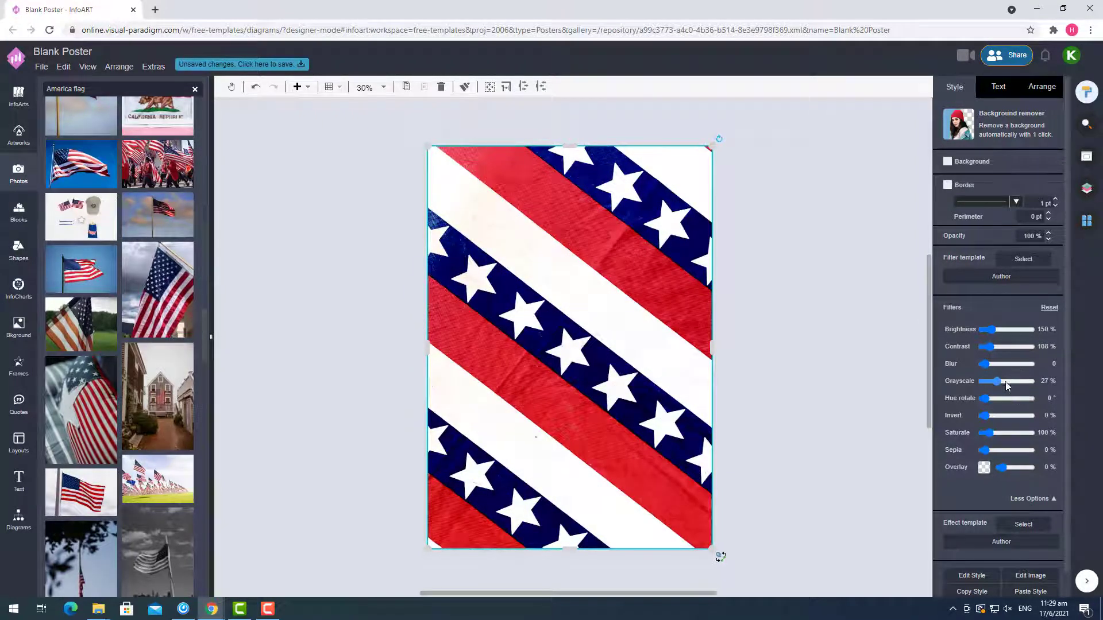
Set the striped photo's grayscale to 42 %, saturation to 108 % and brightness to 163 %, keeping hue rotation at 0°
left_click(1008, 382)
left_click(1000, 398)
left_click(985, 399)
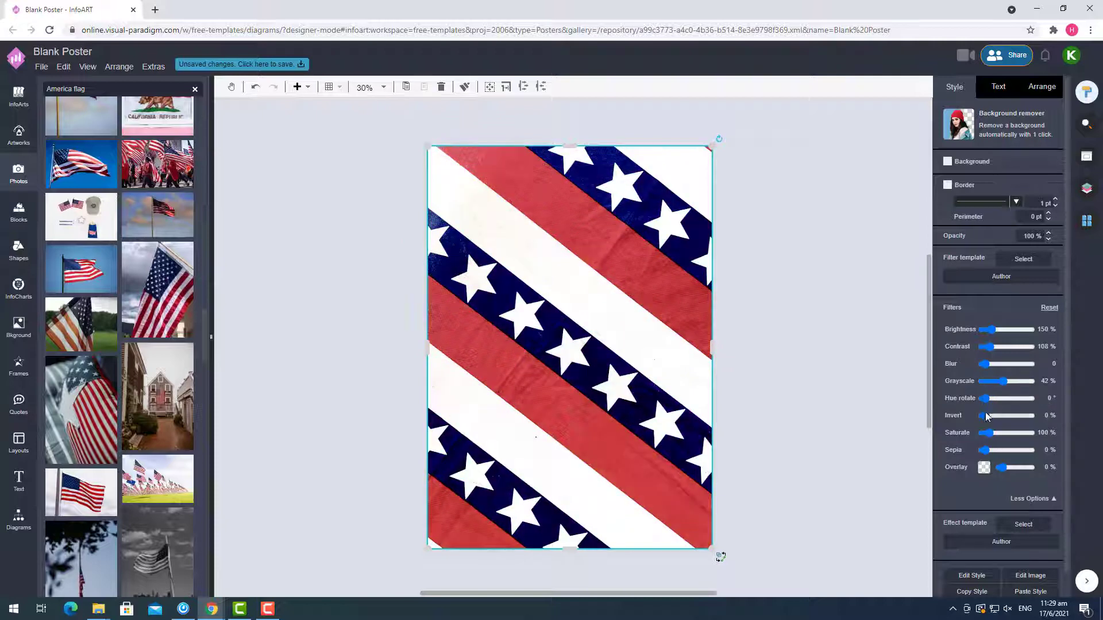
left_click(997, 434)
left_click(991, 434)
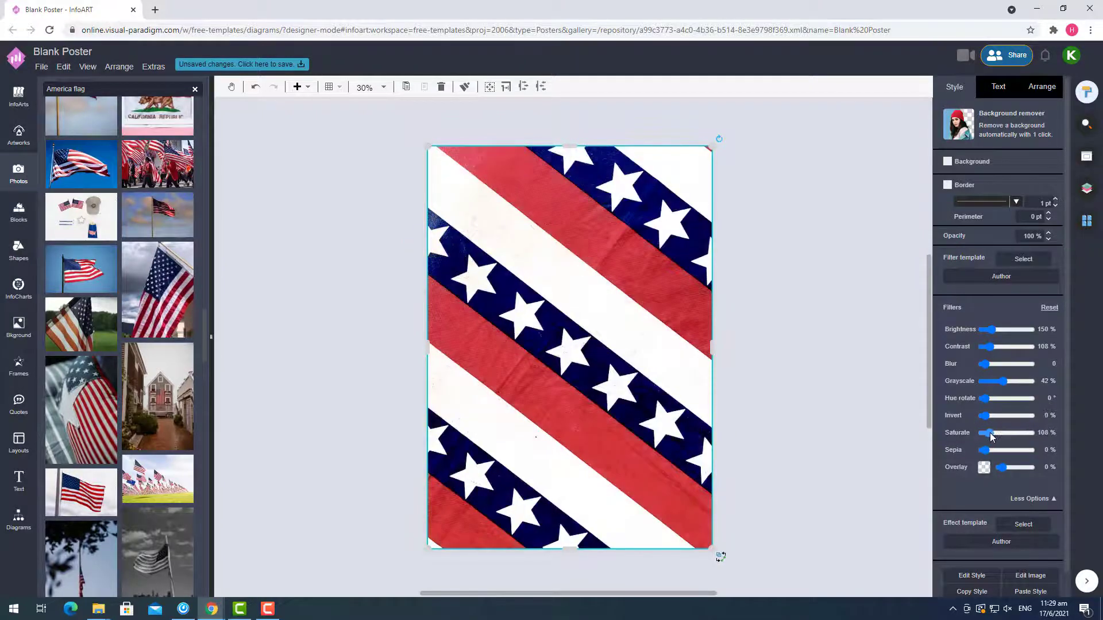
left_click(992, 335)
left_click(821, 342)
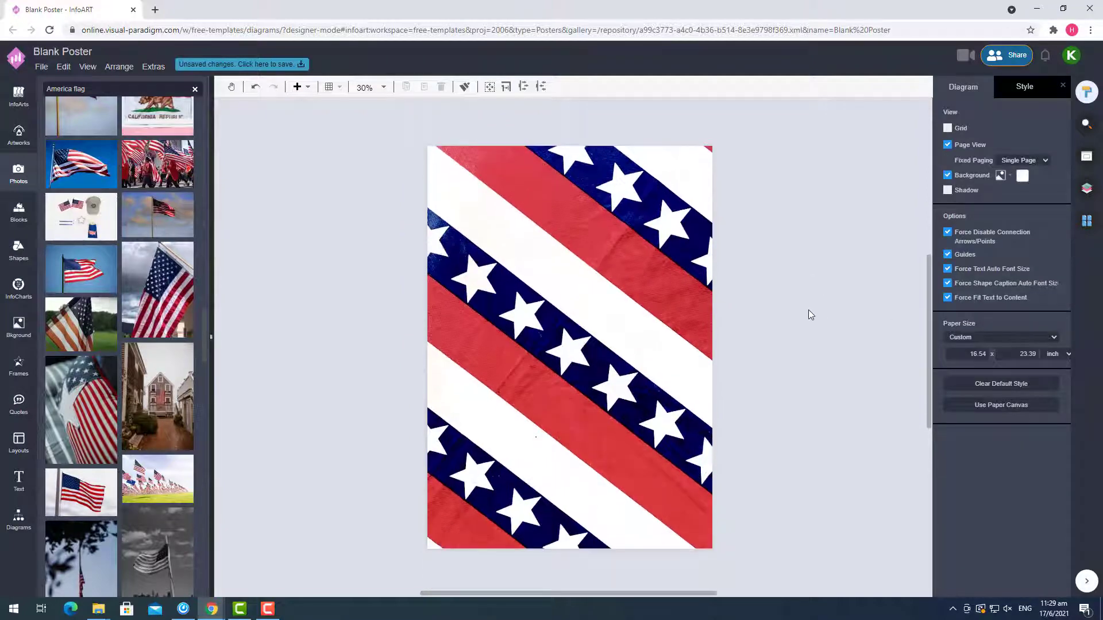
Look through the remaining American flag photos and the Flags artwork category for further images
scroll(125, 197, "down", 10)
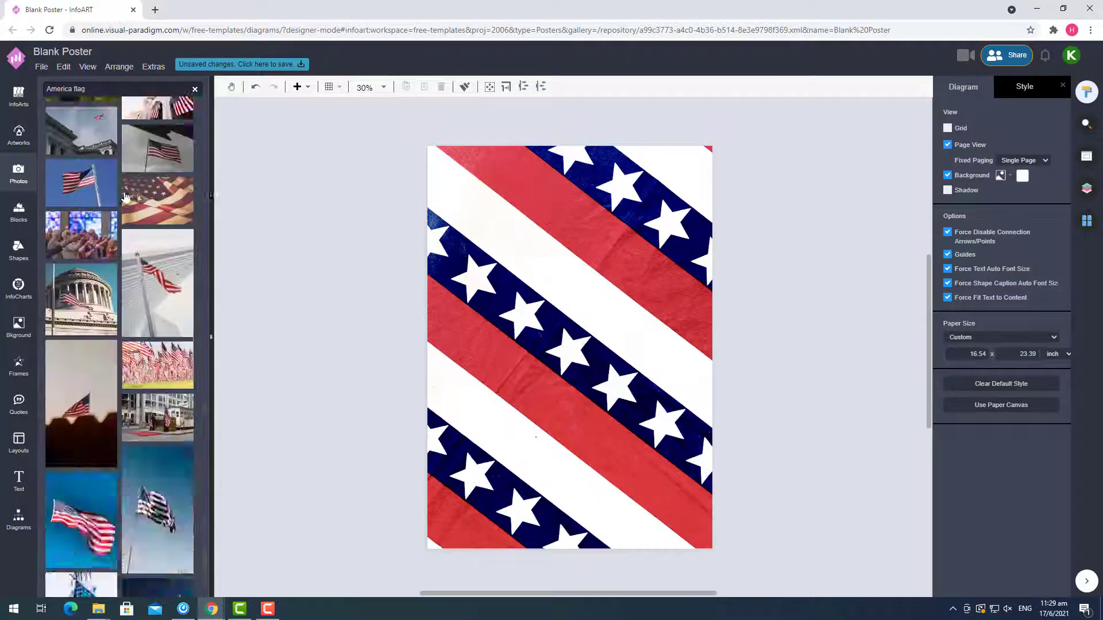
scroll(125, 197, "down", 5)
scroll(124, 196, "down", 10)
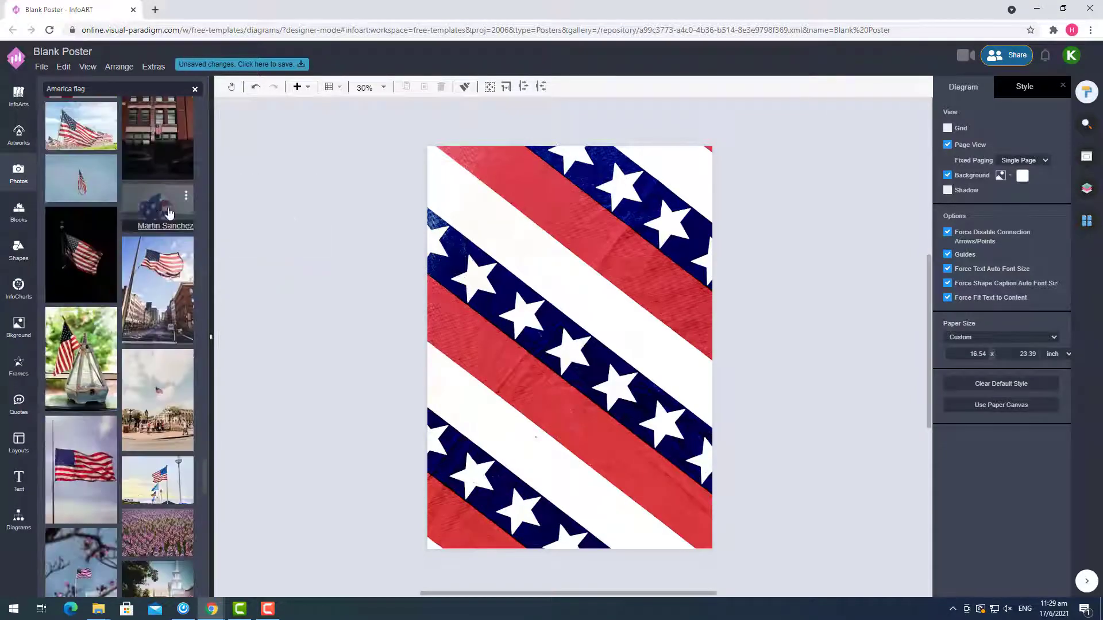
scroll(222, 382, "down", 4)
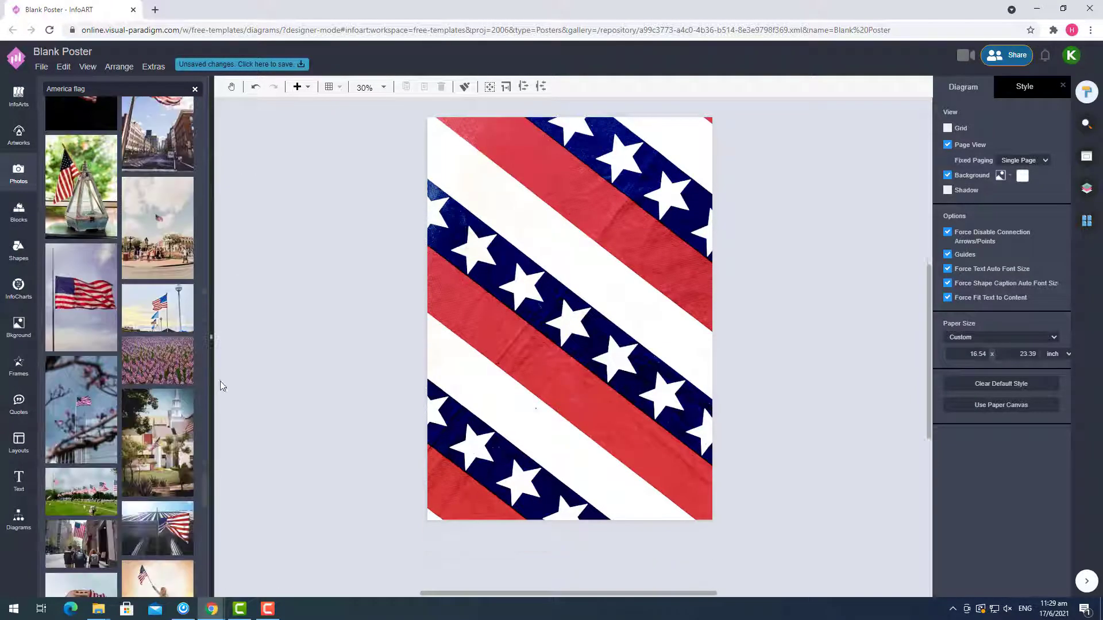
scroll(61, 278, "down", 5)
scroll(149, 312, "down", 10)
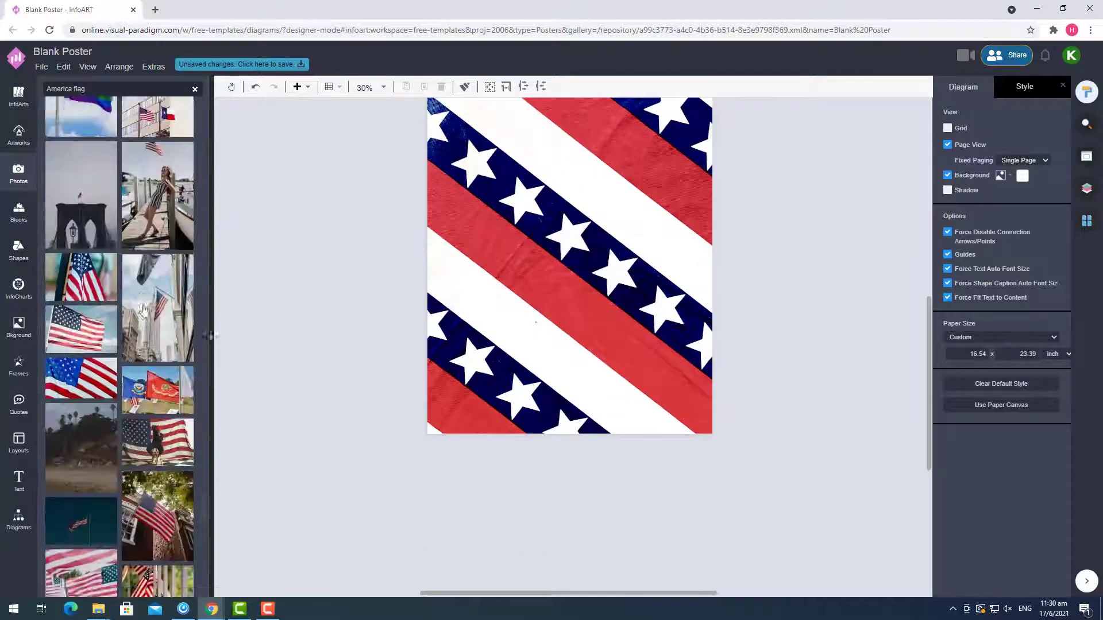
scroll(143, 310, "down", 10)
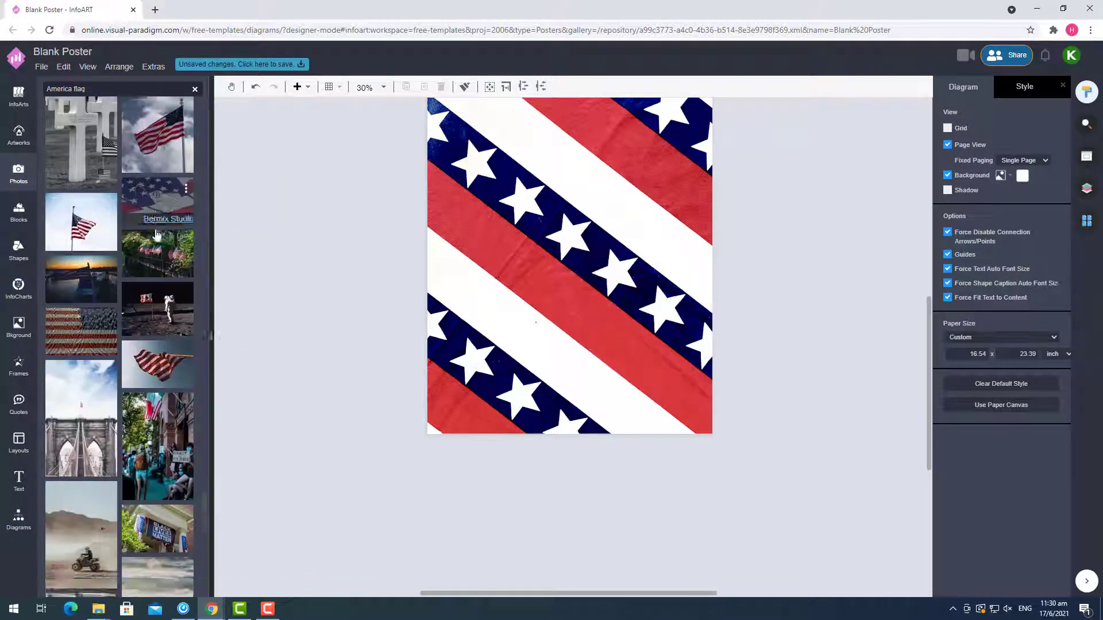
scroll(147, 246, "down", 5)
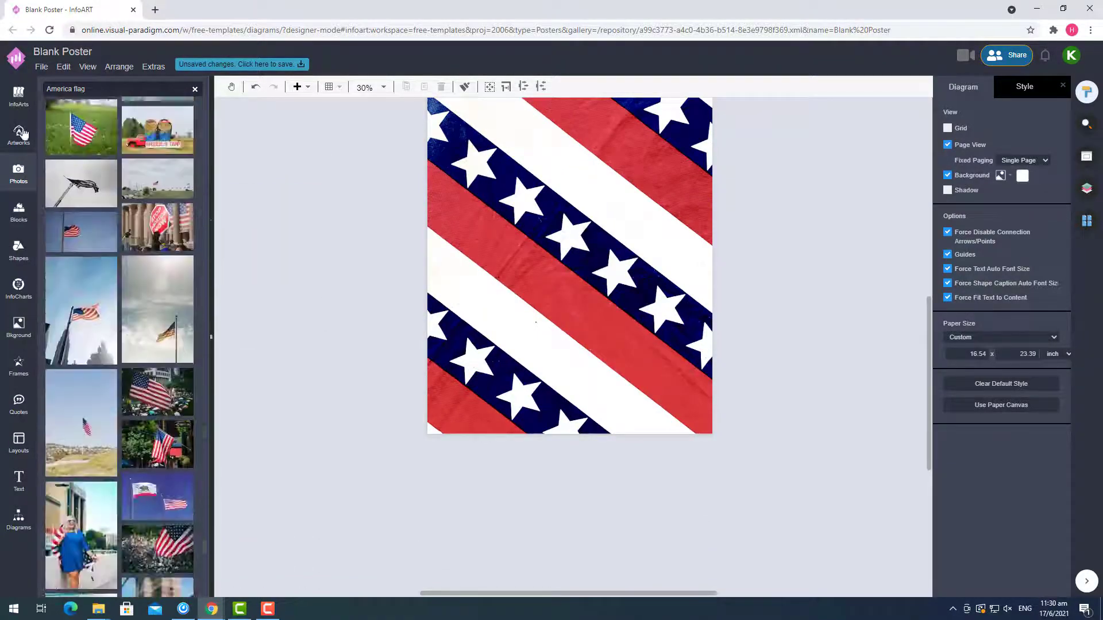
left_click(18, 135)
left_click(185, 346)
left_click(92, 110)
scroll(611, 382, "up", 3)
scroll(708, 272, "up", 1)
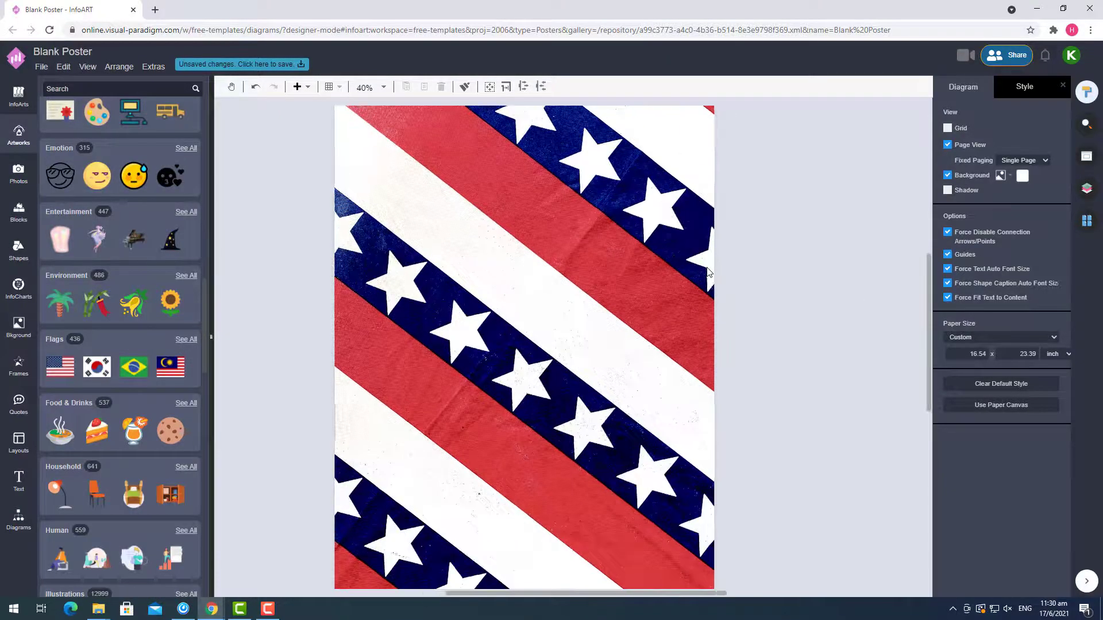
Paste a copy of the striped flag photo and set it aside beside the blank page
left_click(708, 272)
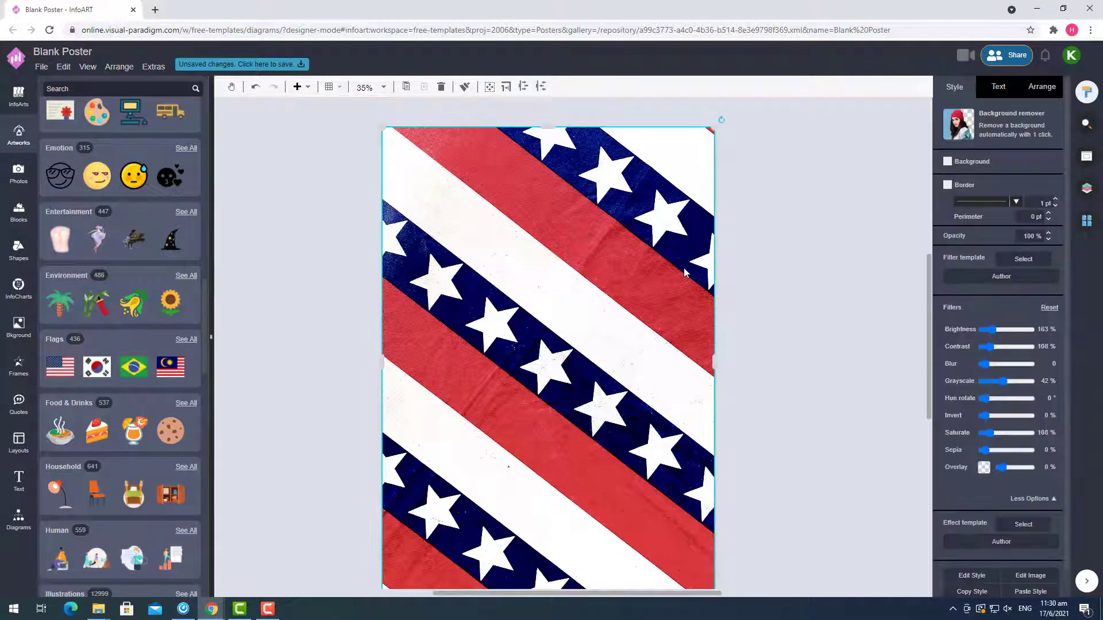
left_click(759, 303)
key("ctrl+v")
left_click(592, 398)
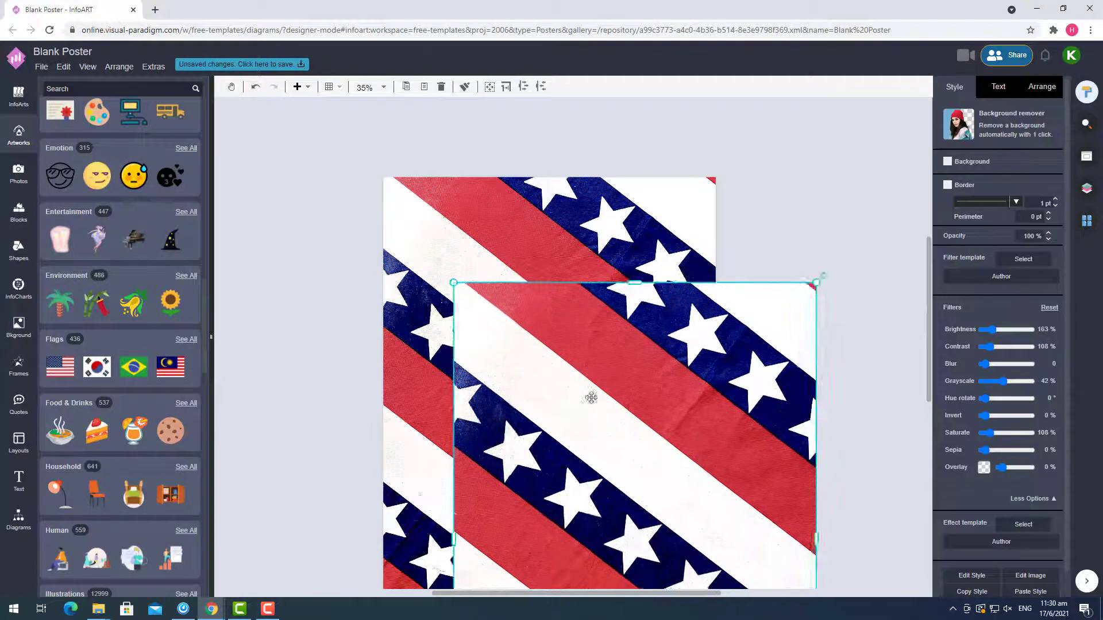
left_click_drag(591, 397, 657, 316)
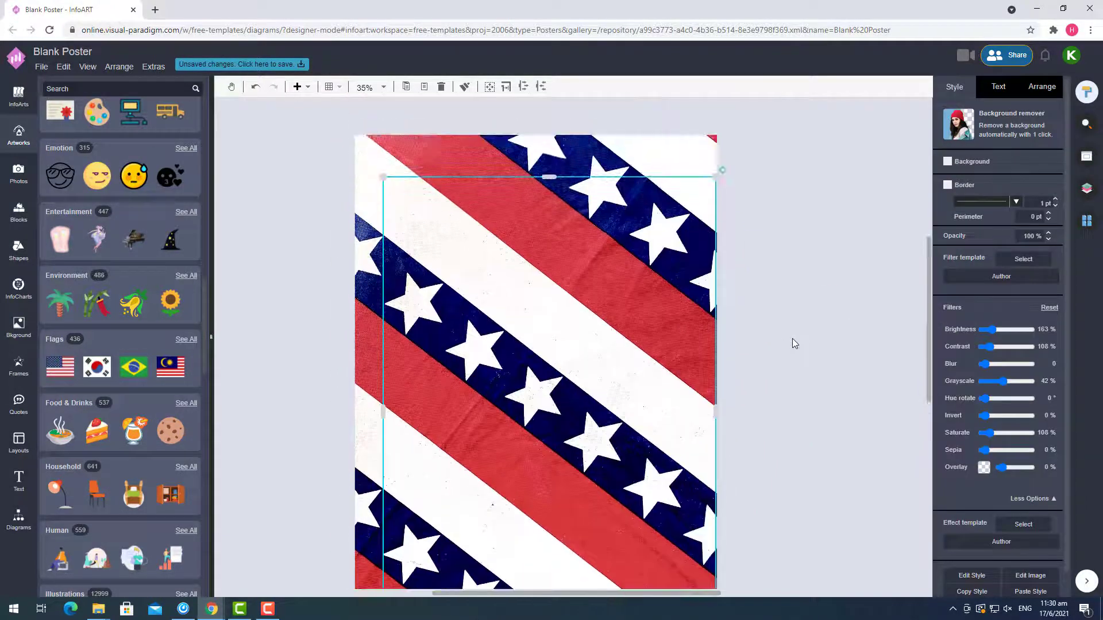
scroll(792, 340, "down", 1)
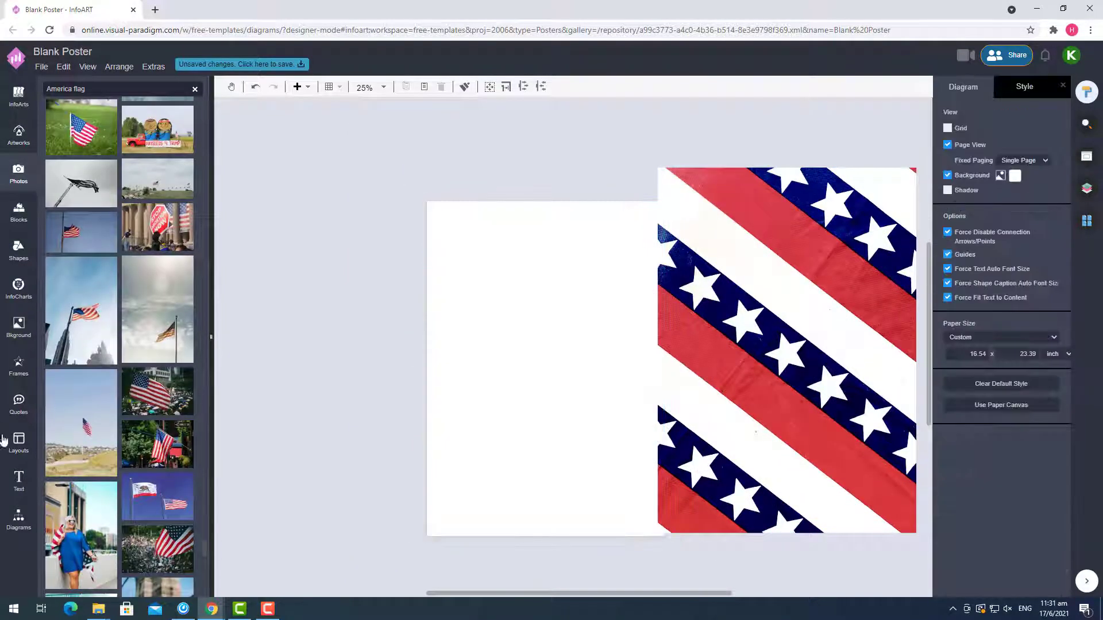
Add the letter frames U, S and A to the page in a row
left_click(18, 366)
scroll(126, 345, "down", 5)
left_click_drag(135, 368, 497, 318)
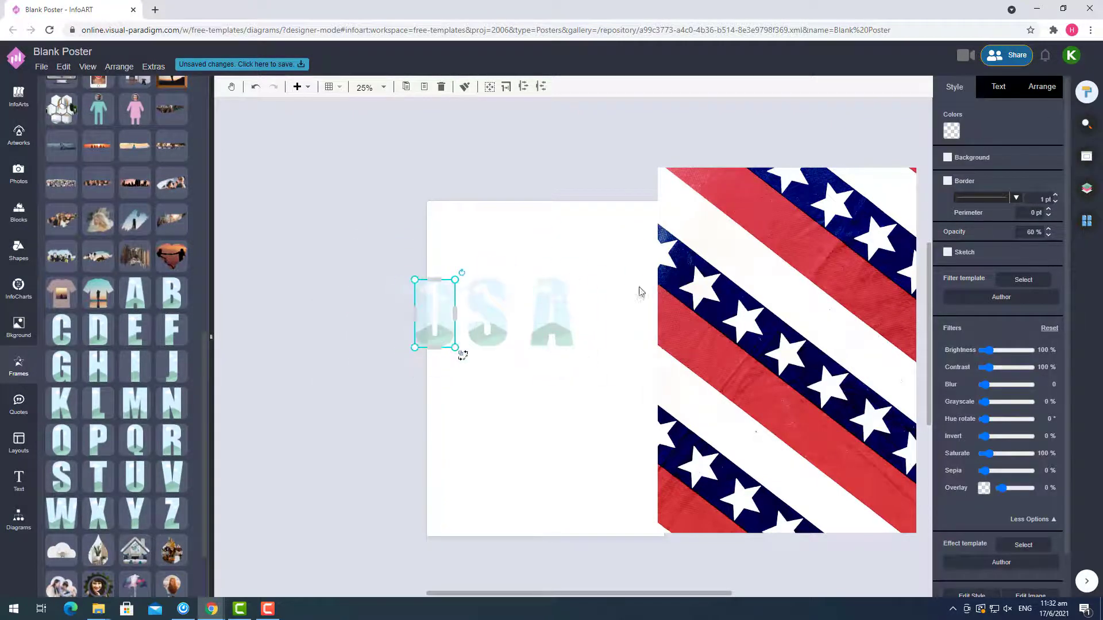
Move the flag photo farther off the page and enlarge the three letter frames into a row spanning the page width
left_click(667, 293)
left_click_drag(666, 293, 767, 293)
left_click_drag(376, 247, 653, 419)
left_click(546, 353)
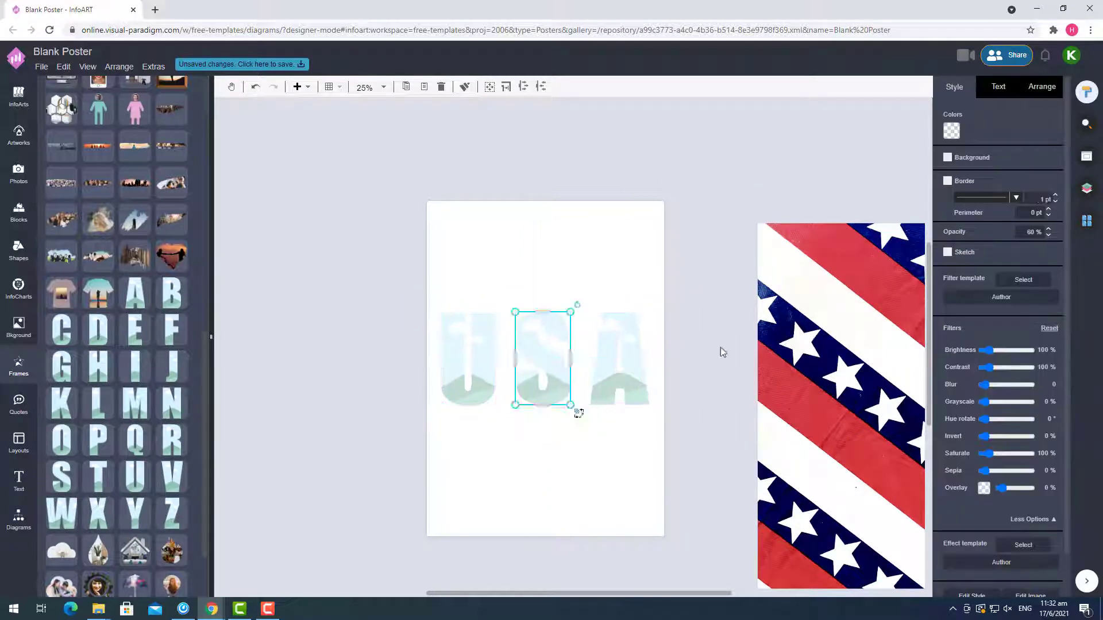
left_click(468, 356)
left_click(562, 344, "shift")
left_click(620, 358, "shift")
left_click(1048, 87)
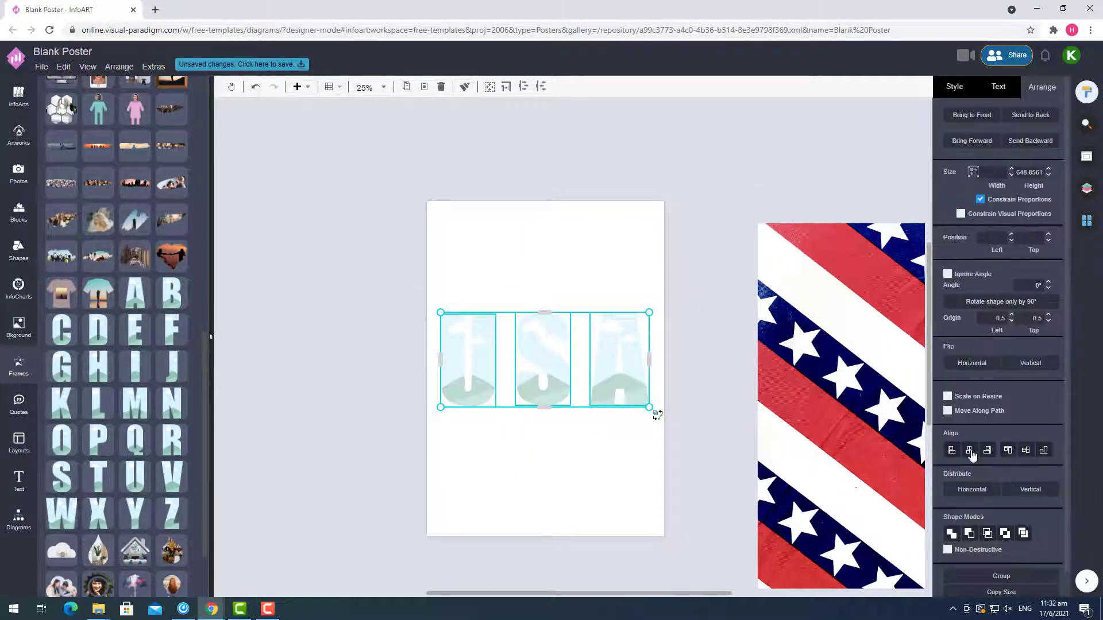
Move the striped flag photo behind the USA letters and resize it to cover the page
left_click(759, 402)
left_click_drag(758, 402, 428, 379)
left_click_drag(683, 565, 653, 546)
left_click(612, 236)
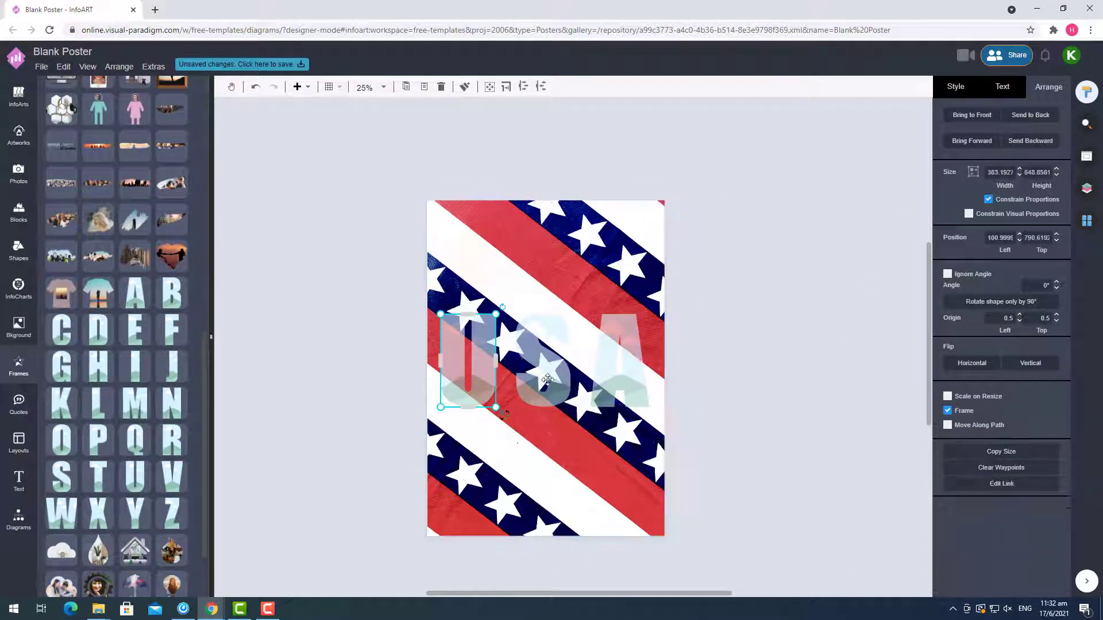
Try to crop the flag photo to the U frame and move the cropped piece, and undo both changes
left_click_drag(547, 379, 545, 379)
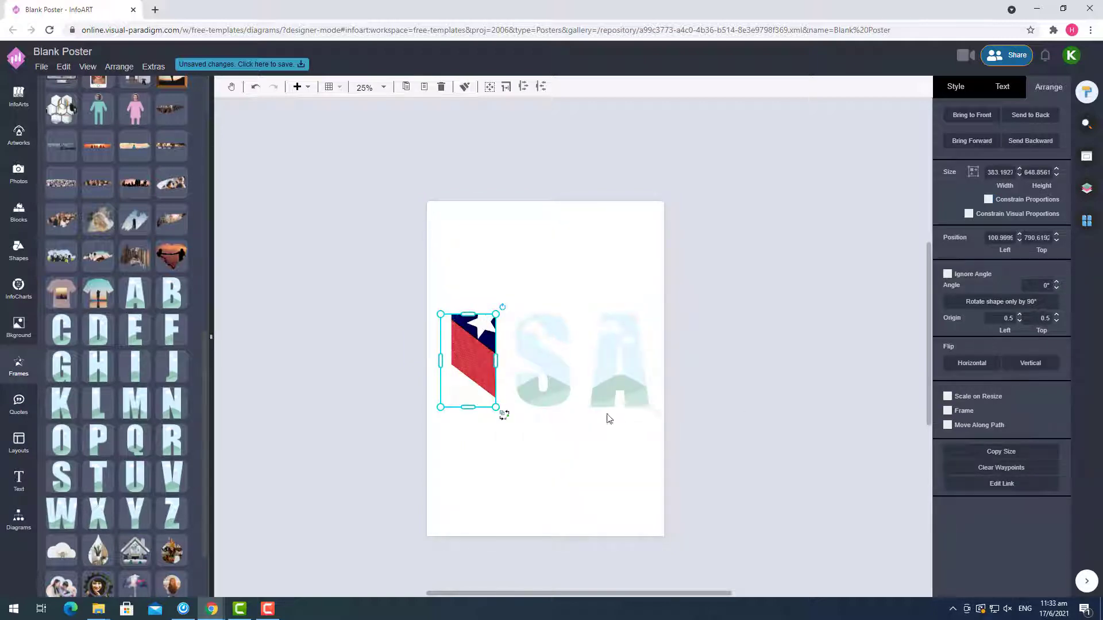
scroll(608, 418, "up", 2)
left_click_drag(459, 402, 319, 327)
key("ctrl+z")
key("ctrl+z")
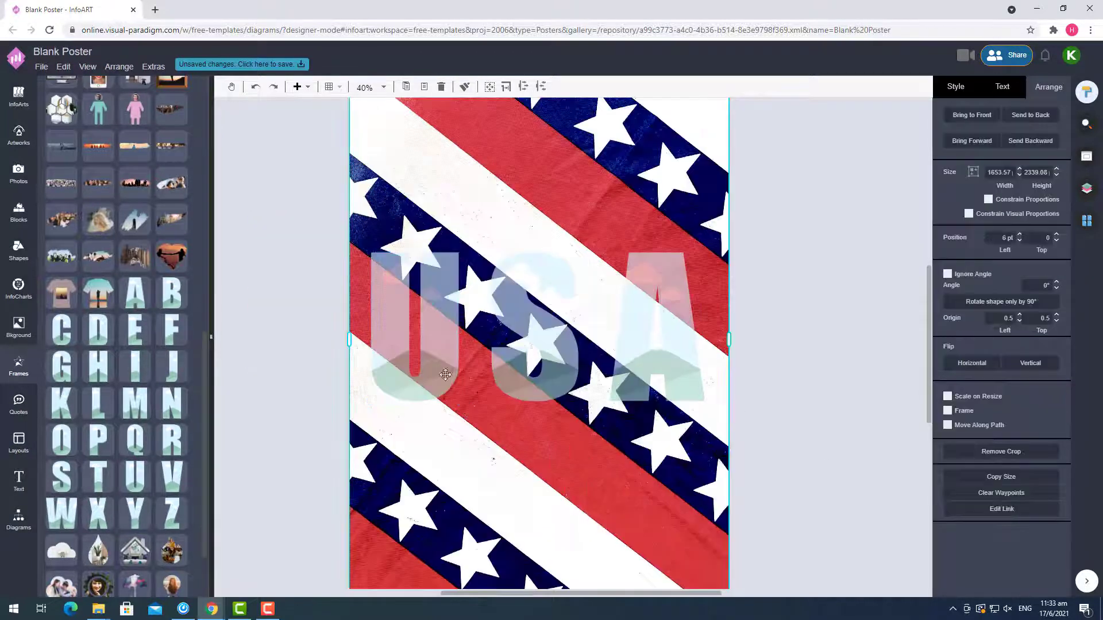
left_click(829, 459)
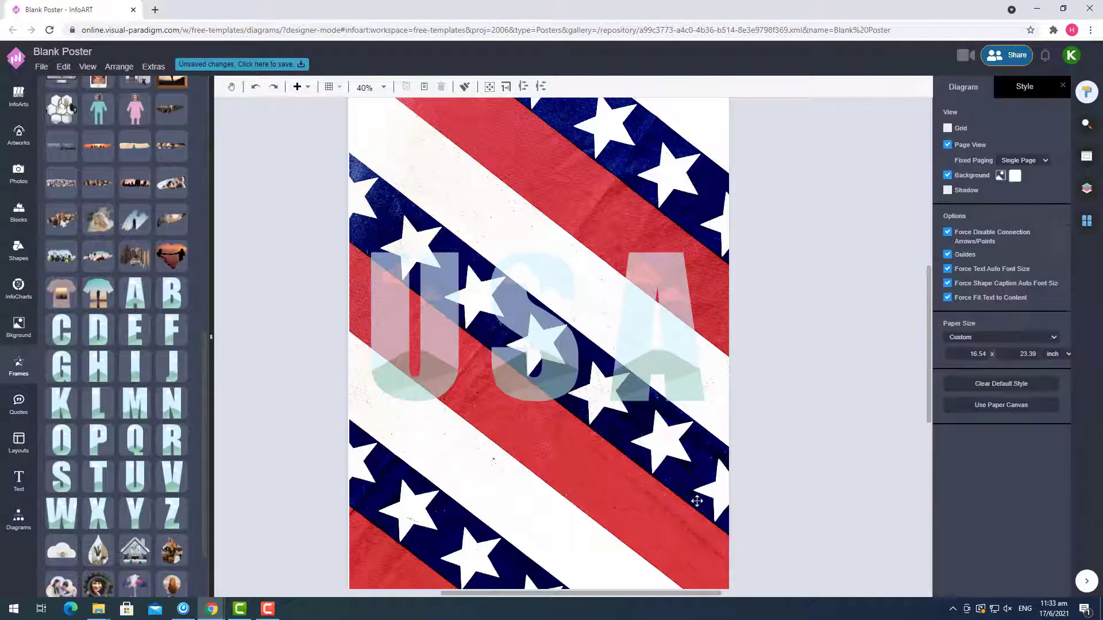
Add a fresh copy of the diagonal stars-and-stripes photo to the page and enlarge it to about 1601 by 2846
left_click(19, 173)
scroll(111, 222, "down", 10)
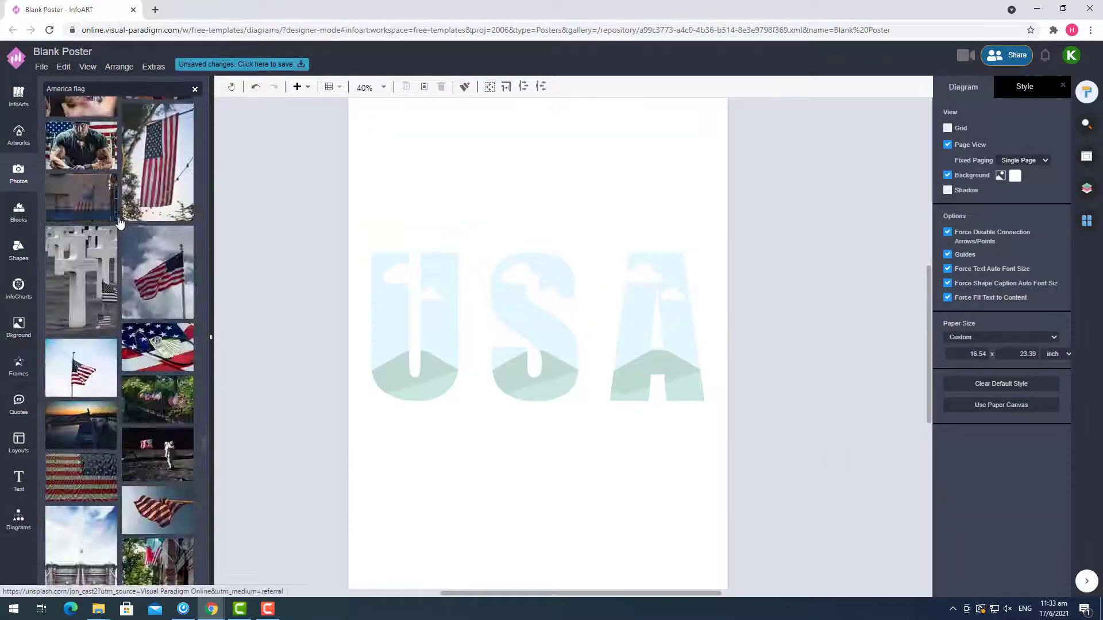
left_click_drag(204, 332, 232, 110)
left_click_drag(81, 265, 498, 186)
left_click_drag(505, 260, 711, 547)
Position the enlarged striped photo behind the USA letter frames so that it lies under all three letters
scroll(792, 385, "down", 1)
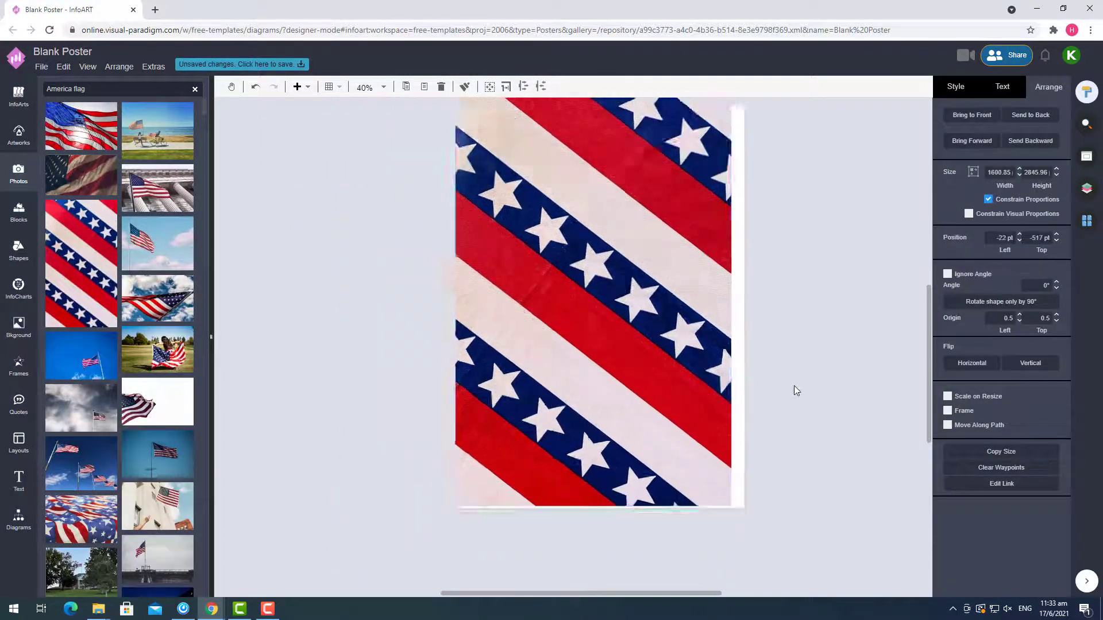
left_click_drag(508, 221, 511, 232)
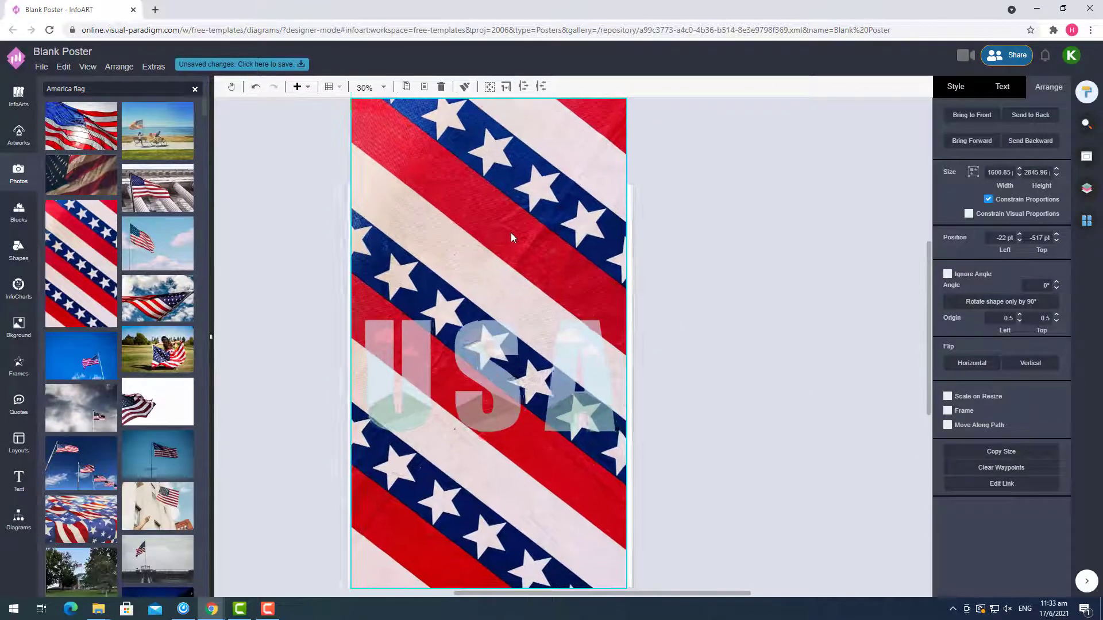
scroll(569, 443, "down", 1)
left_click_drag(543, 492, 552, 494)
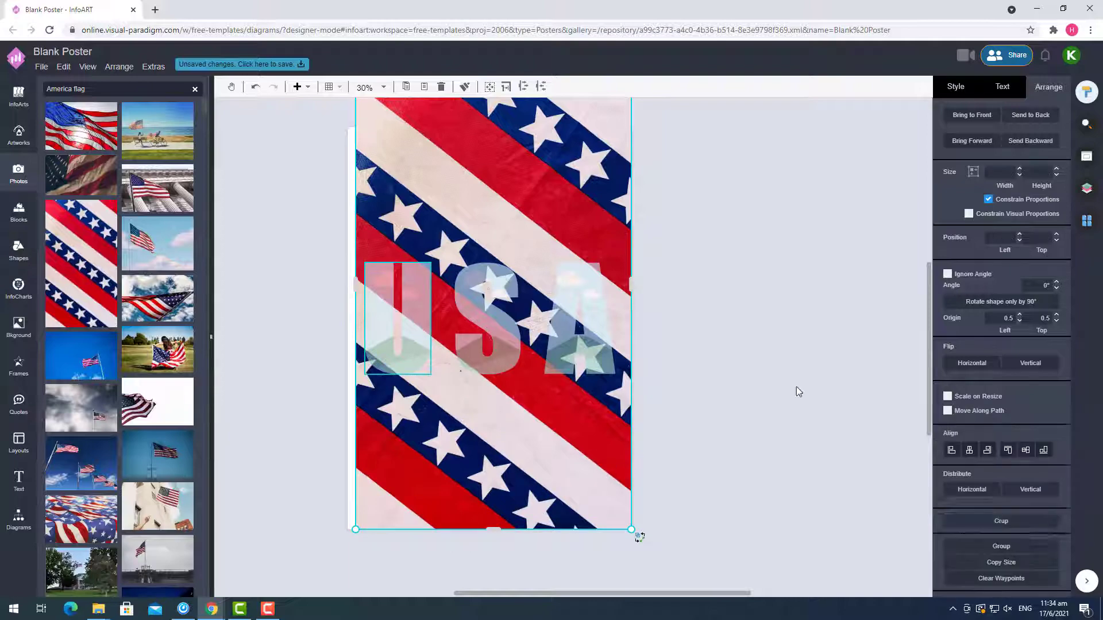
Crop the enlarged striped photo to the U and S letter frames and restore the full photo for the remaining letter
scroll(571, 415, "down", 1)
scroll(569, 415, "up", 2)
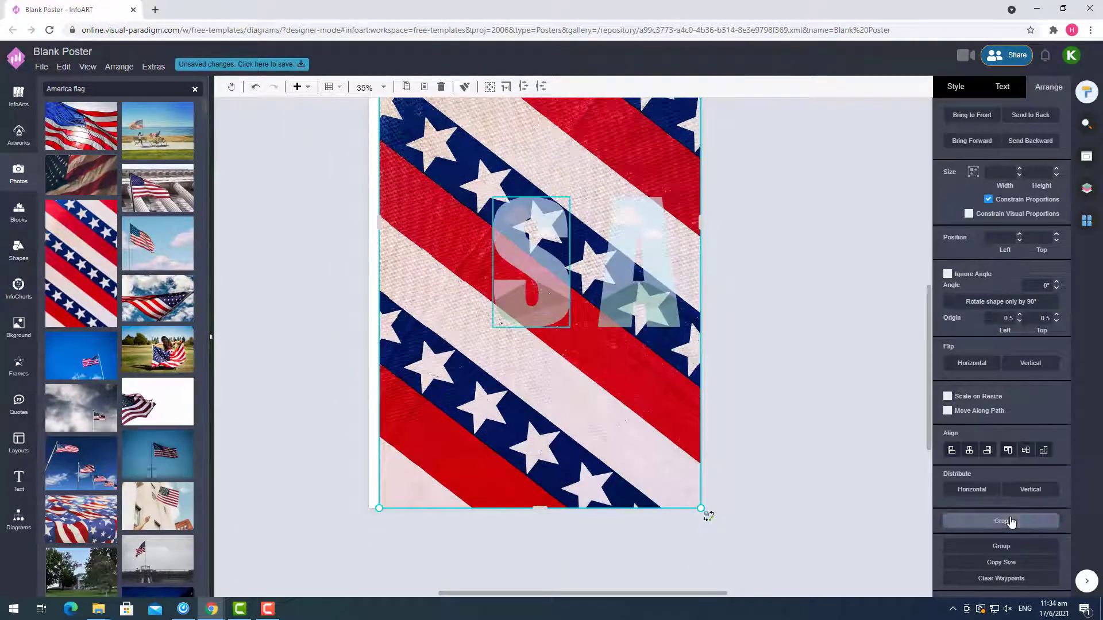
left_click(670, 433)
left_click(492, 213)
scroll(661, 297, "down", 1)
key("ctrl+z")
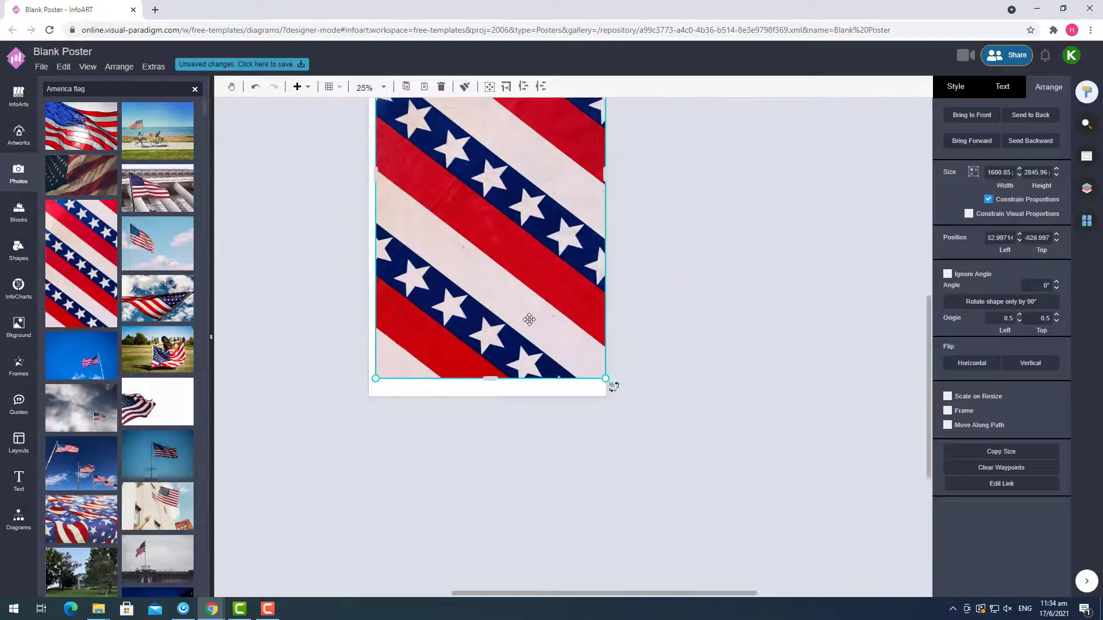
Send the striped photo behind the A frame, crop it to the A, and move the three filled letters beside the page
scroll(565, 331, "up", 1)
left_click(1044, 115)
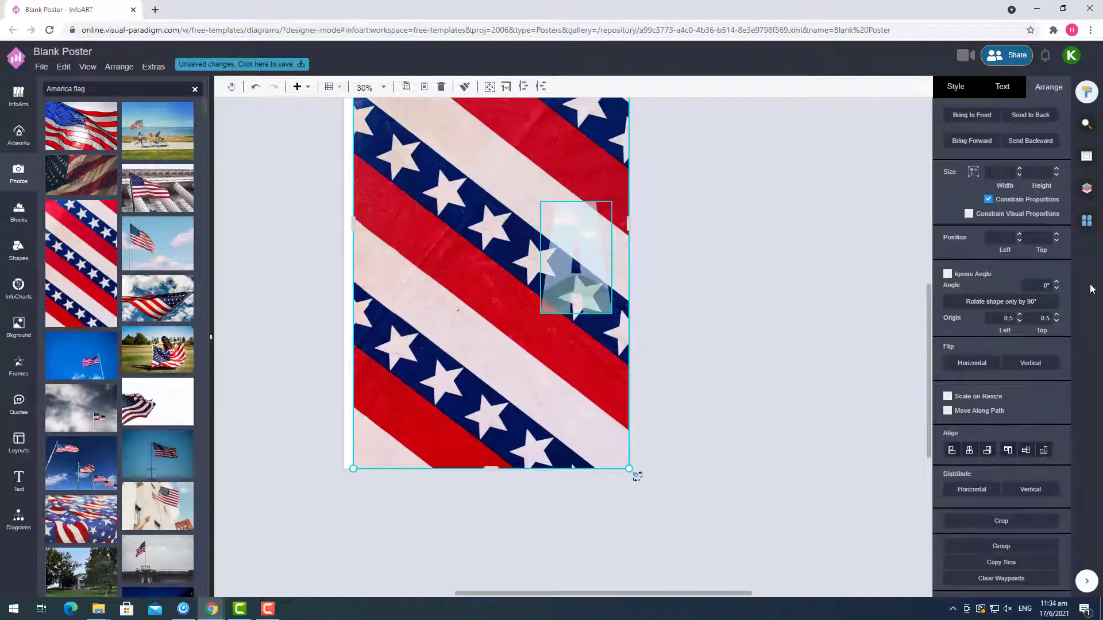
left_click(1018, 524)
scroll(694, 439, "up", 2)
left_click_drag(640, 399, 616, 432)
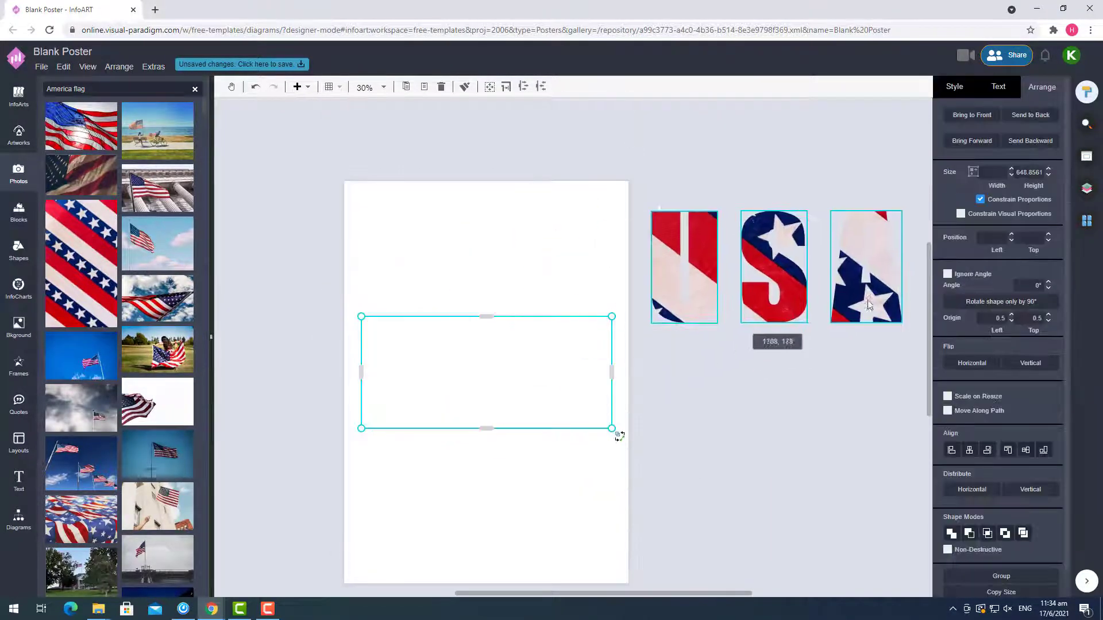
Add a fresh copy of the striped photo and a U letter frame, and fit the frame over the photo at about 279 by 471 pt
left_click(101, 303)
left_click(18, 517)
scroll(66, 411, "down", 5)
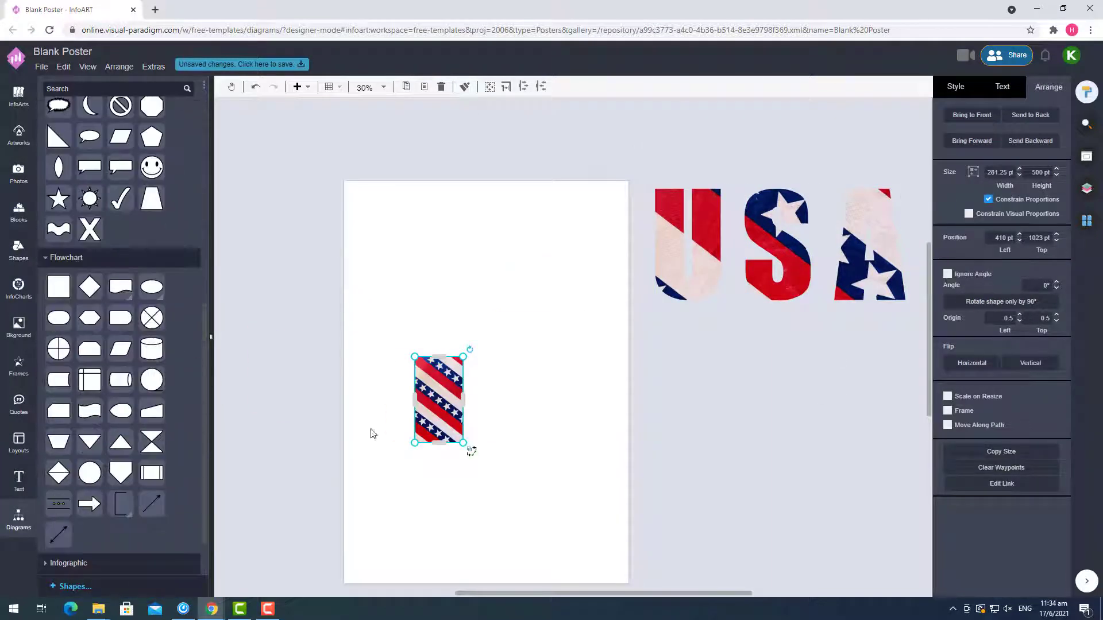
left_click(19, 366)
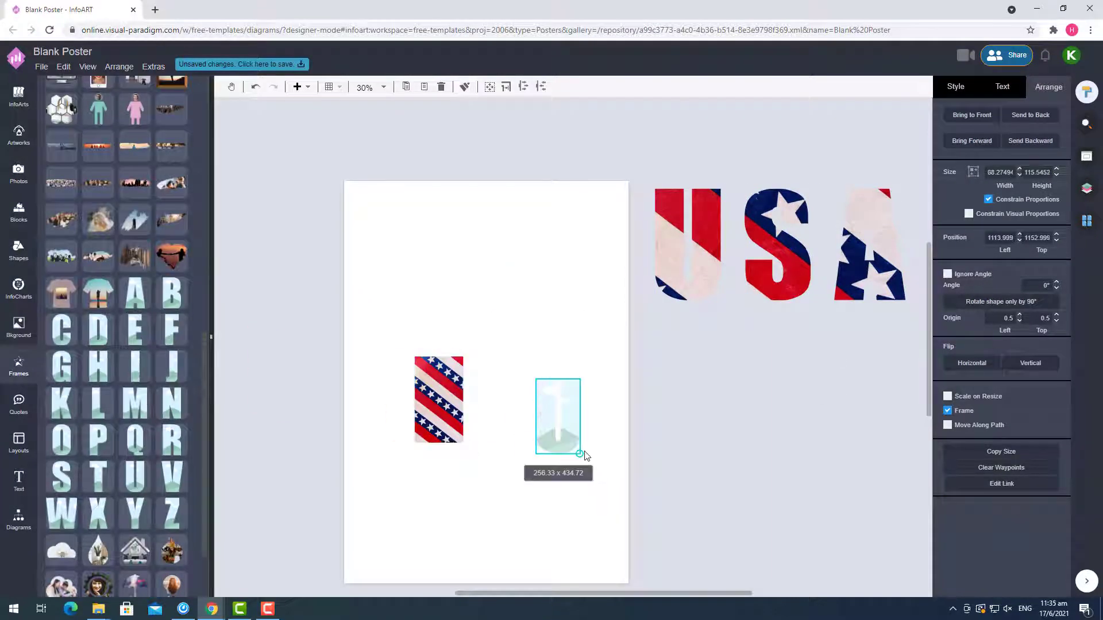
scroll(455, 414, "up", 4)
left_click_drag(455, 415, 492, 405)
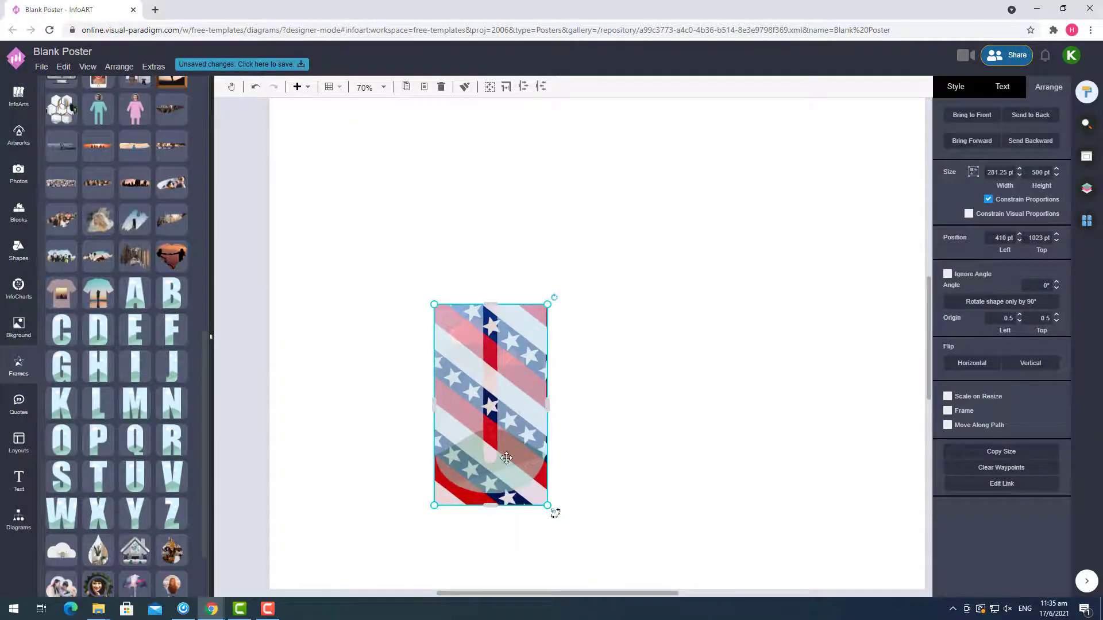
Try cropping copies of the small striped photo to the U and S letter frames, and undo the crops
left_click_drag(506, 458, 506, 458)
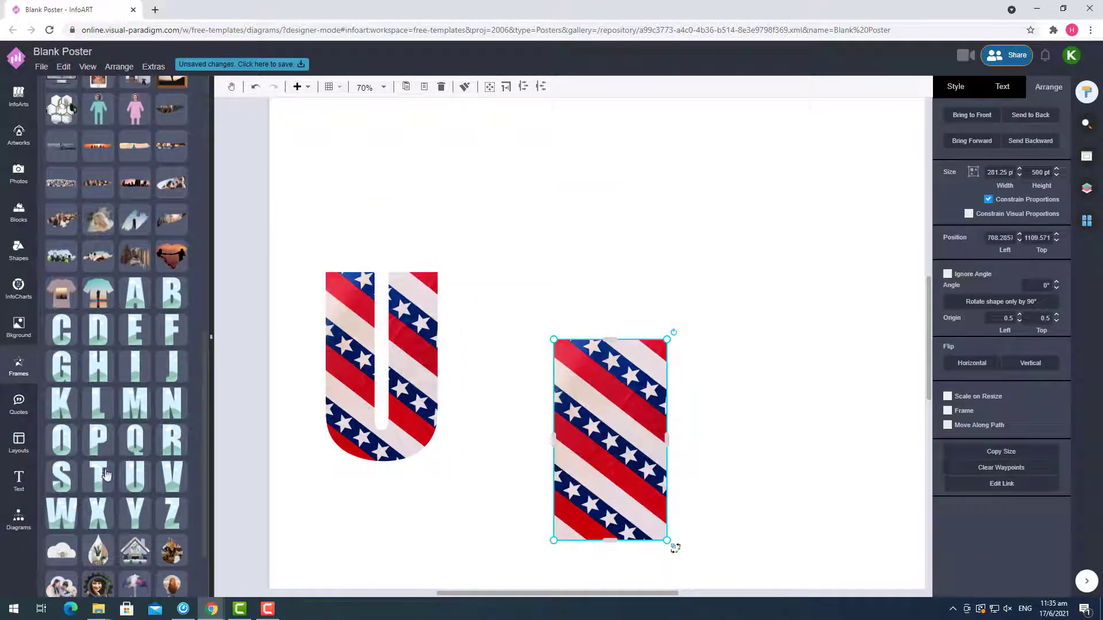
left_click_drag(600, 401, 706, 291)
left_click_drag(657, 364, 650, 440)
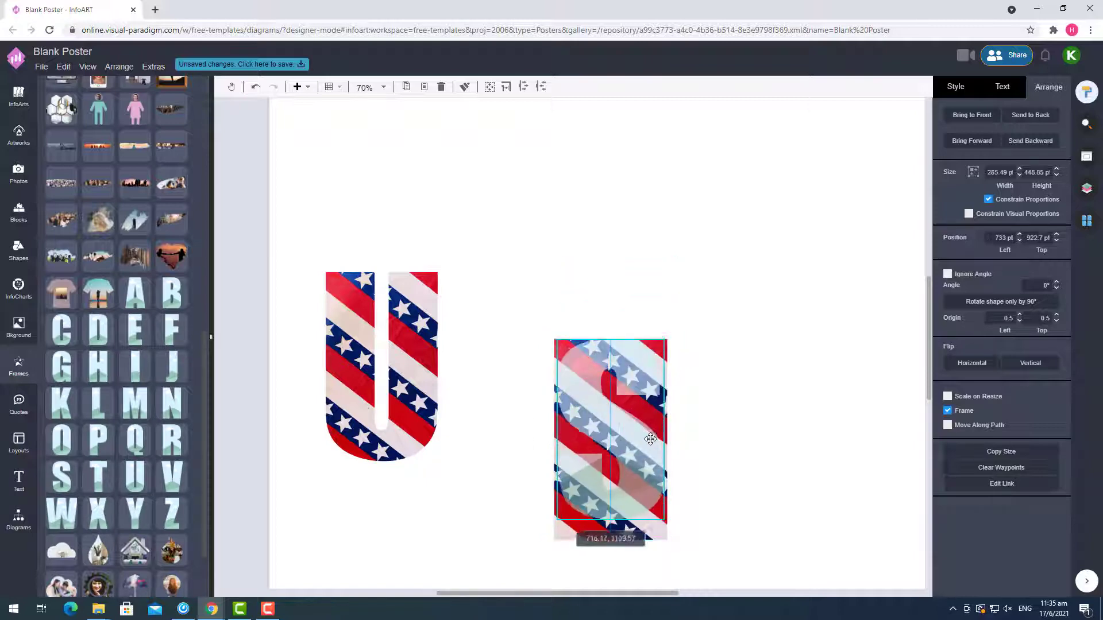
left_click_drag(659, 343, 659, 342)
left_click_drag(630, 428, 534, 345)
key("ctrl+z")
key("ctrl+z")
key("ctrl+z")
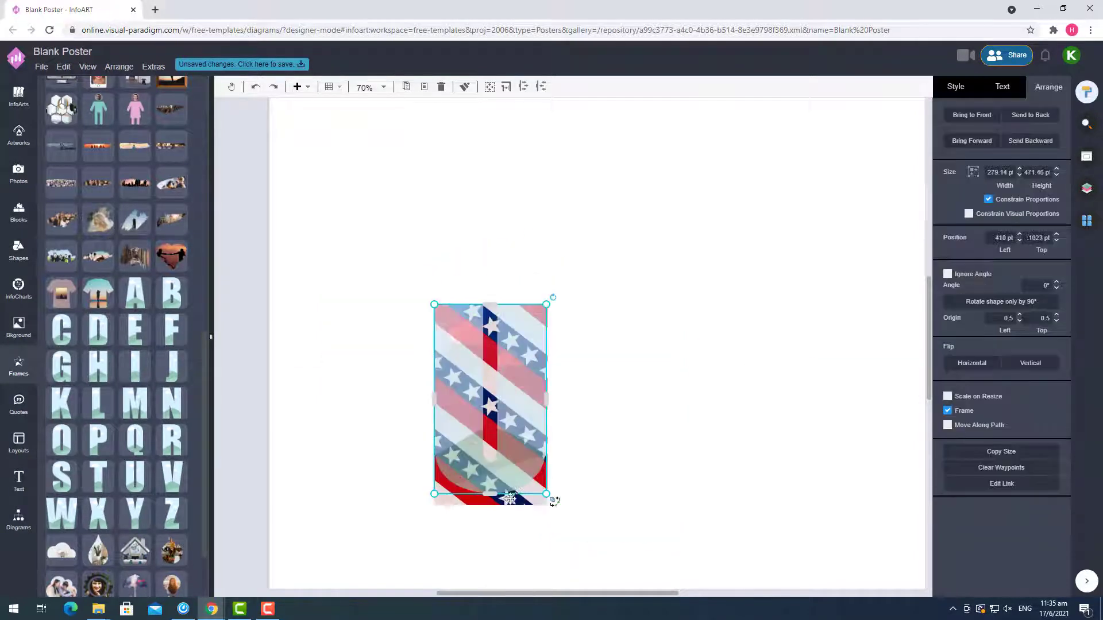
Move the U frame off the small striped photo and try stronger brightness, contrast, saturation and sepia filters on the photo
left_click(969, 95)
left_click_drag(986, 330, 993, 332)
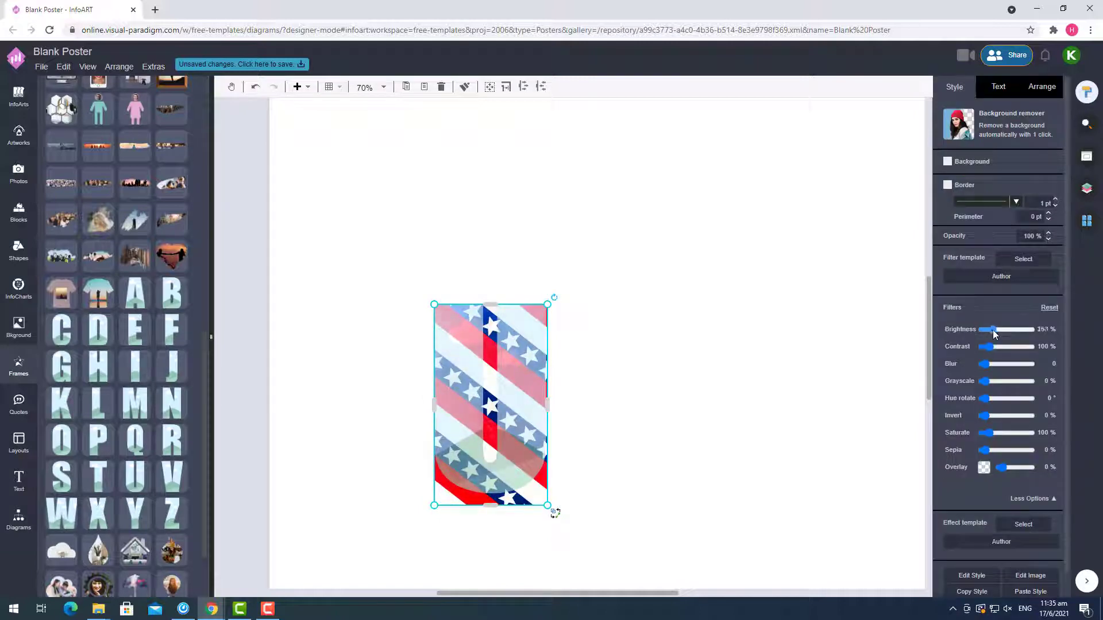
key("ctrl+z")
key("ctrl+z")
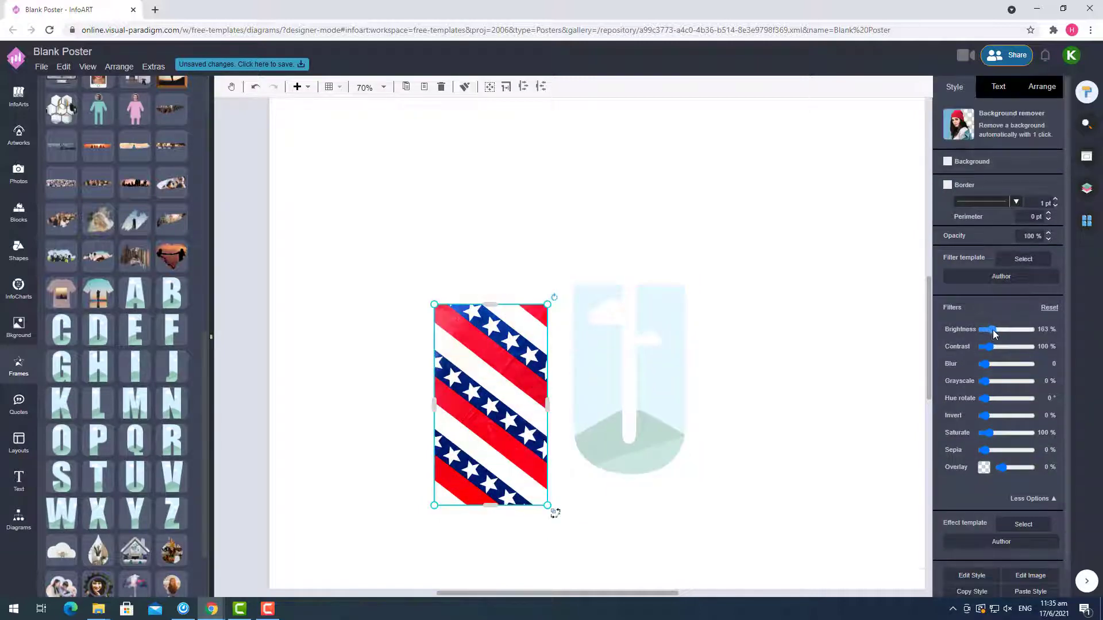
left_click_drag(987, 348, 994, 348)
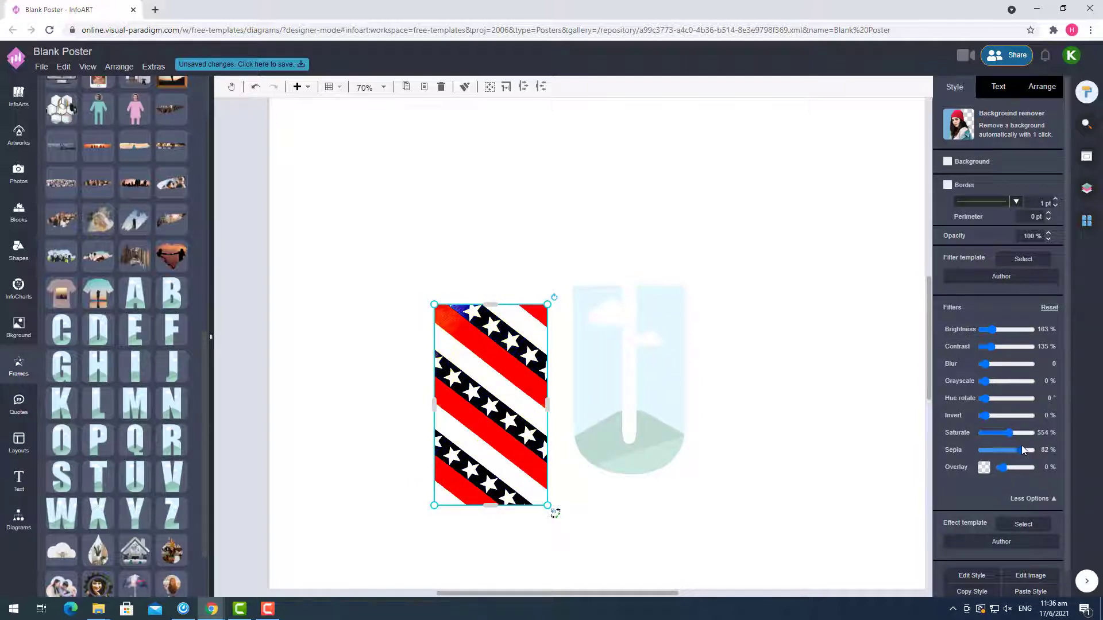
left_click_drag(1022, 450, 985, 450)
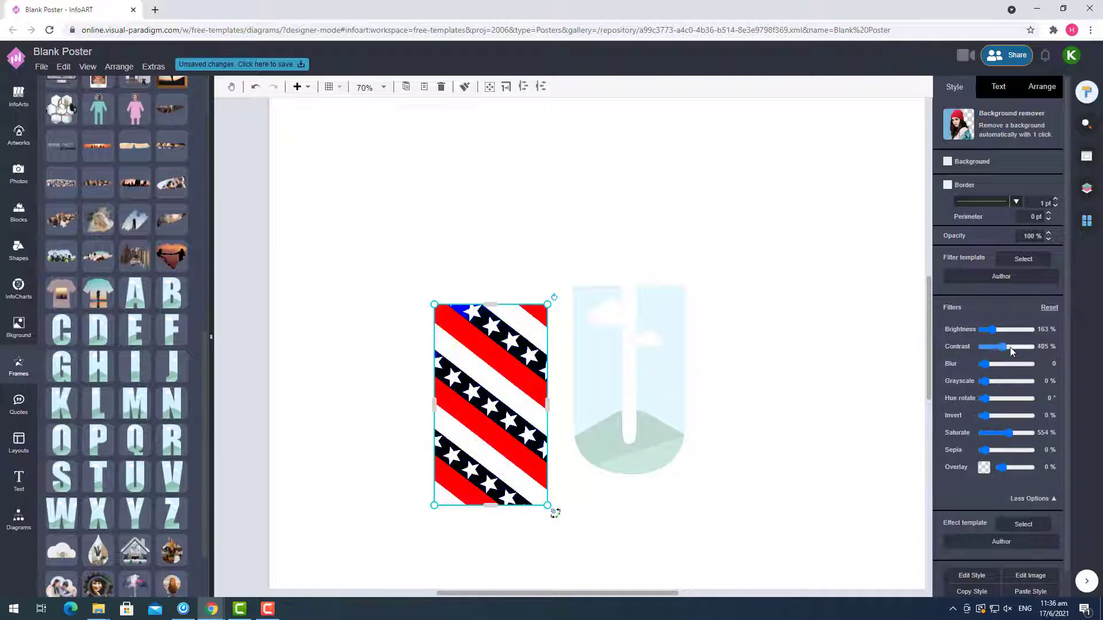
Reset the small striped photo's filters and raise its brightness to about 204%
left_click(1049, 307)
left_click_drag(985, 329, 995, 339)
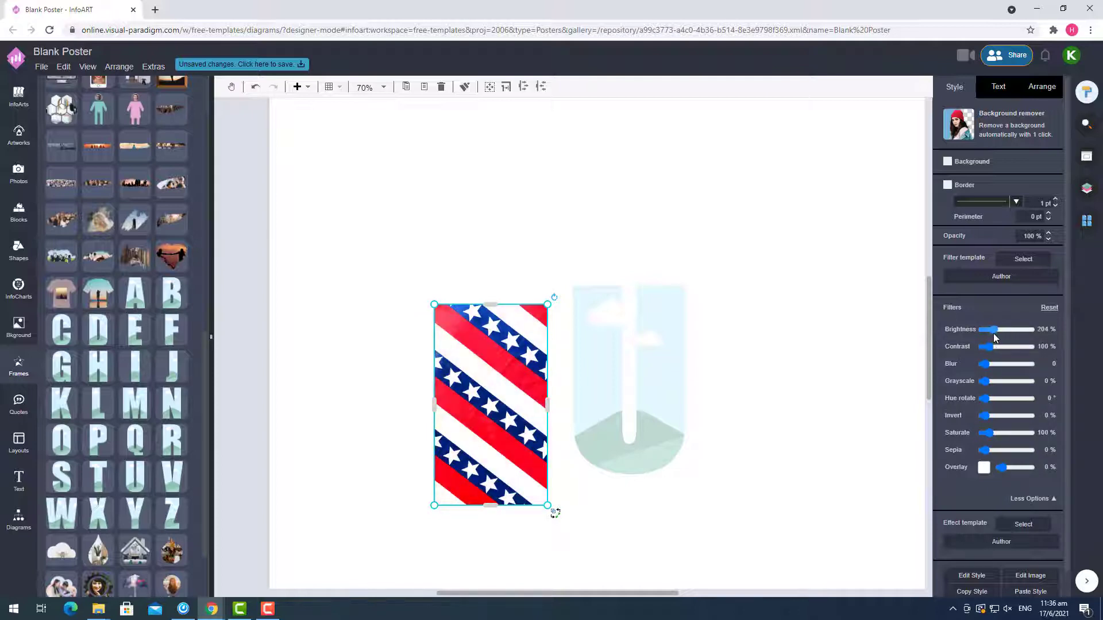
Place U, S and A letter frames over copies of the brightened striped photo and crop the photo to each letter
left_click_drag(631, 423, 493, 449)
left_click(1034, 89)
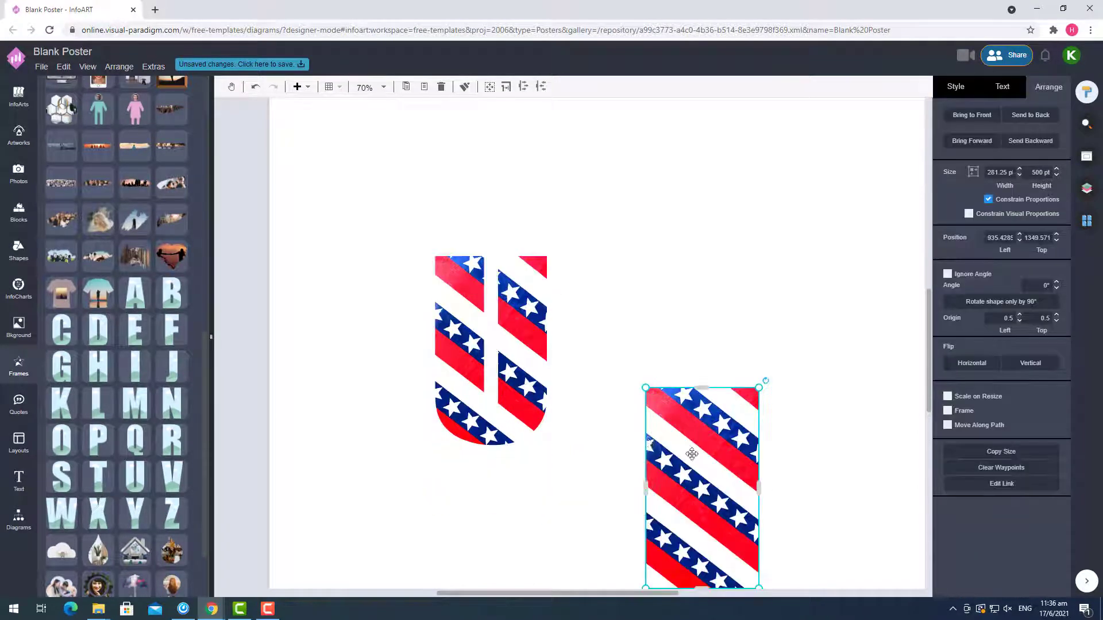
left_click_drag(649, 375, 719, 253)
left_click_drag(698, 344, 656, 355)
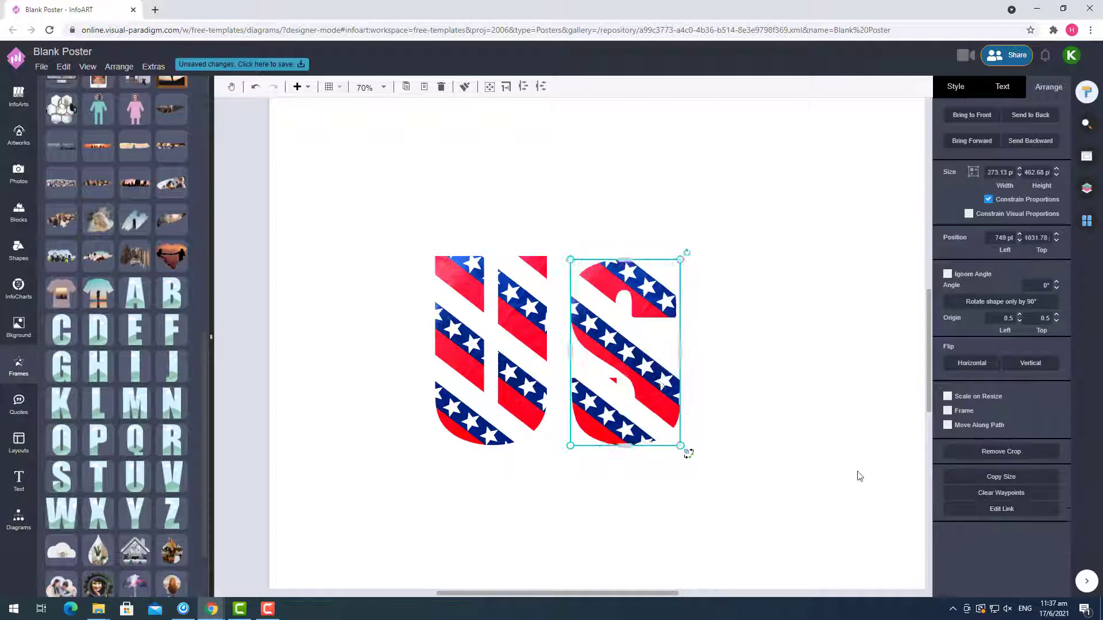
left_click_drag(792, 362, 866, 276)
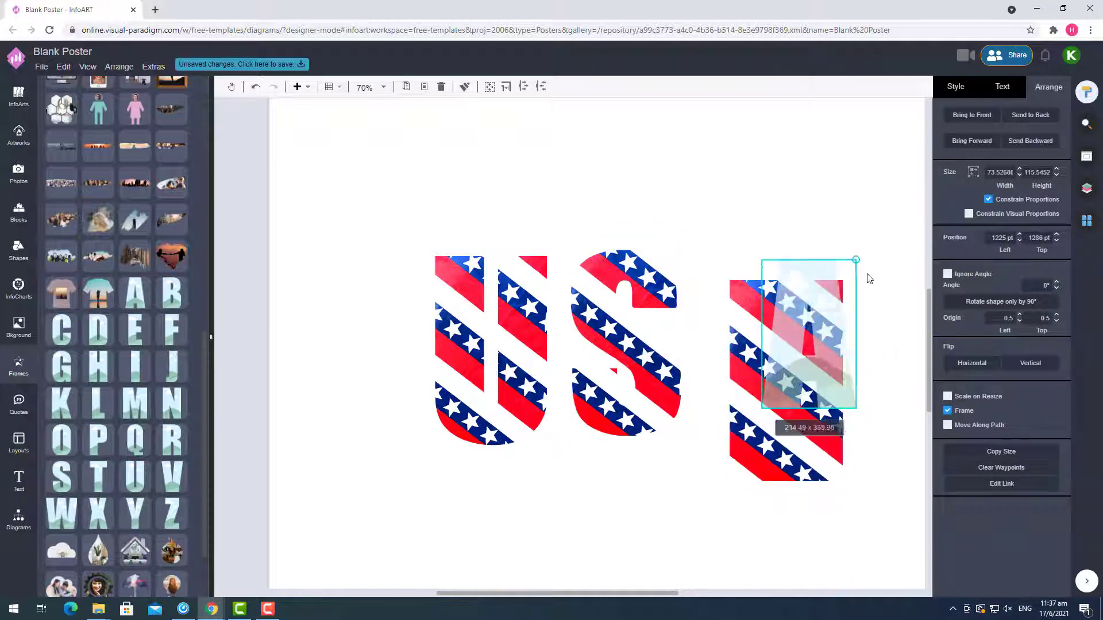
left_click_drag(815, 319, 784, 381)
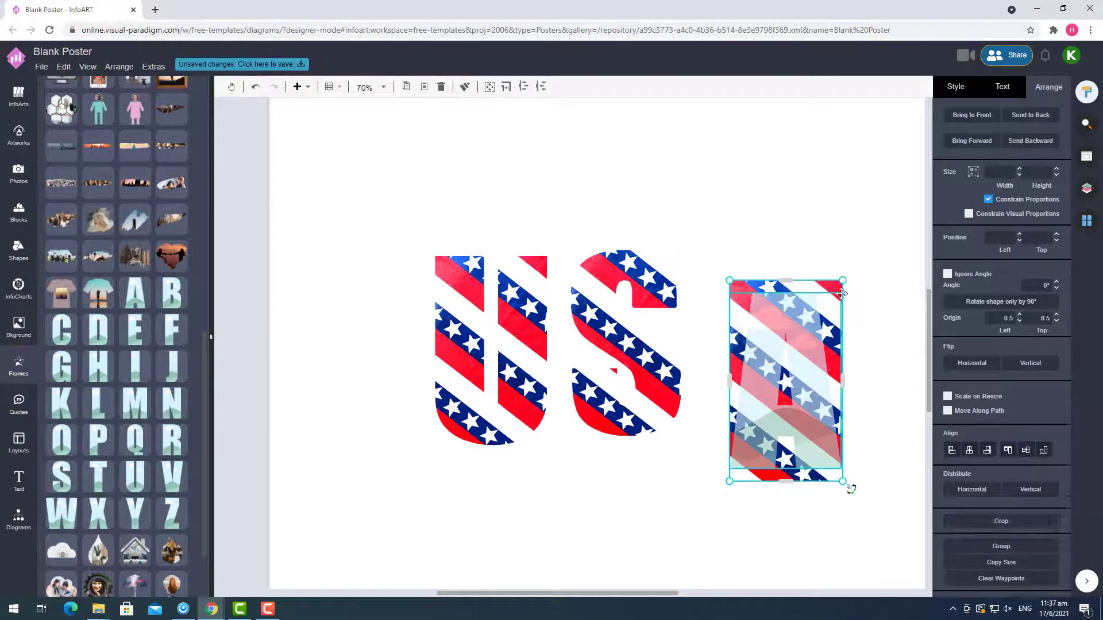
Move the three finely striped letters beside the page below the first USA row and enlarge them to a similar size
key("ctrl+a")
scroll(635, 591, "down", 4)
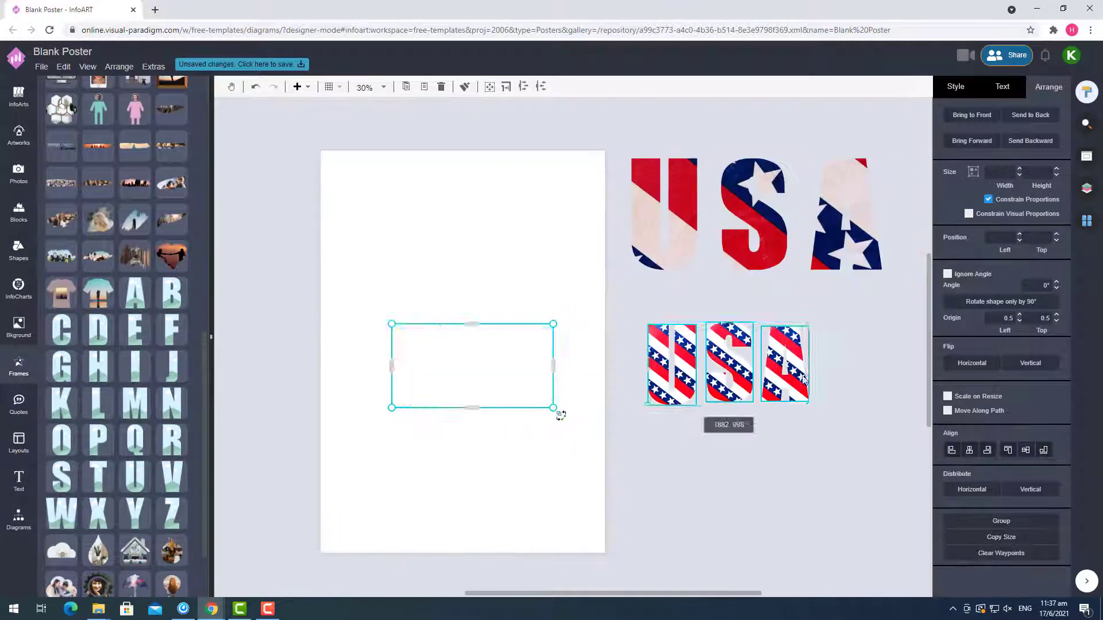
left_click_drag(829, 320, 885, 287)
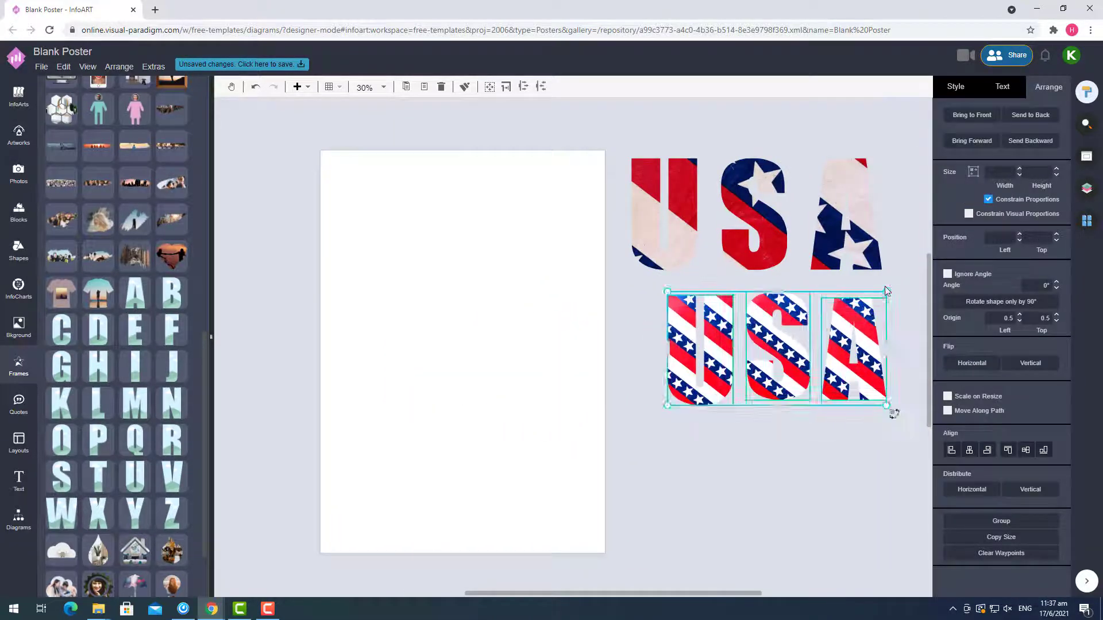
Set the brightness of the finely striped letters to 136% and line them up under the boldly striped USA row
left_click(955, 86)
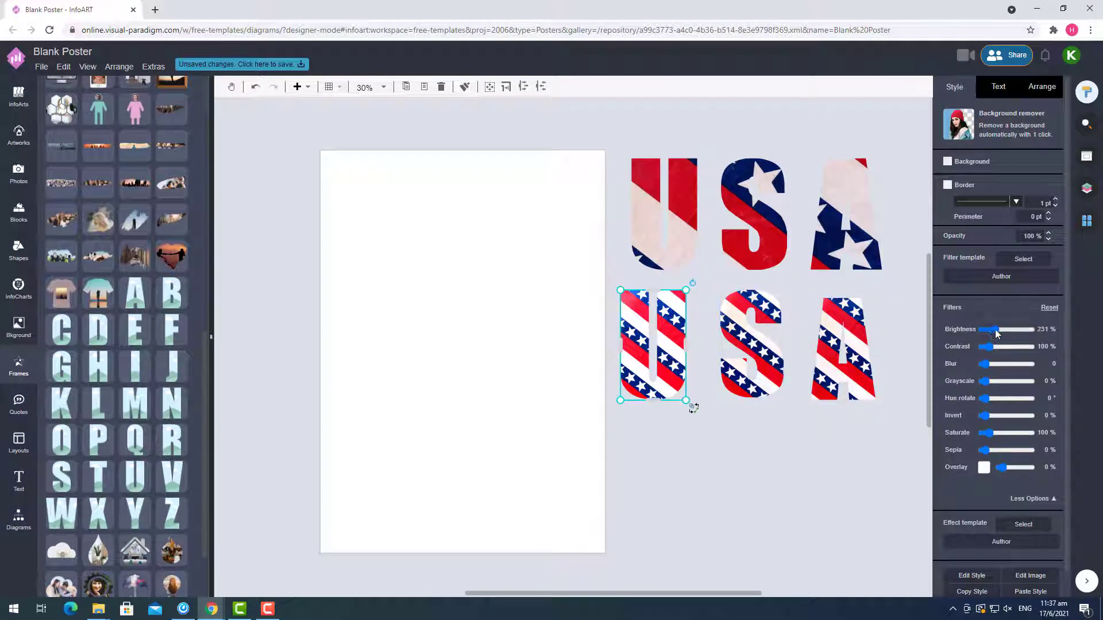
left_click(796, 509)
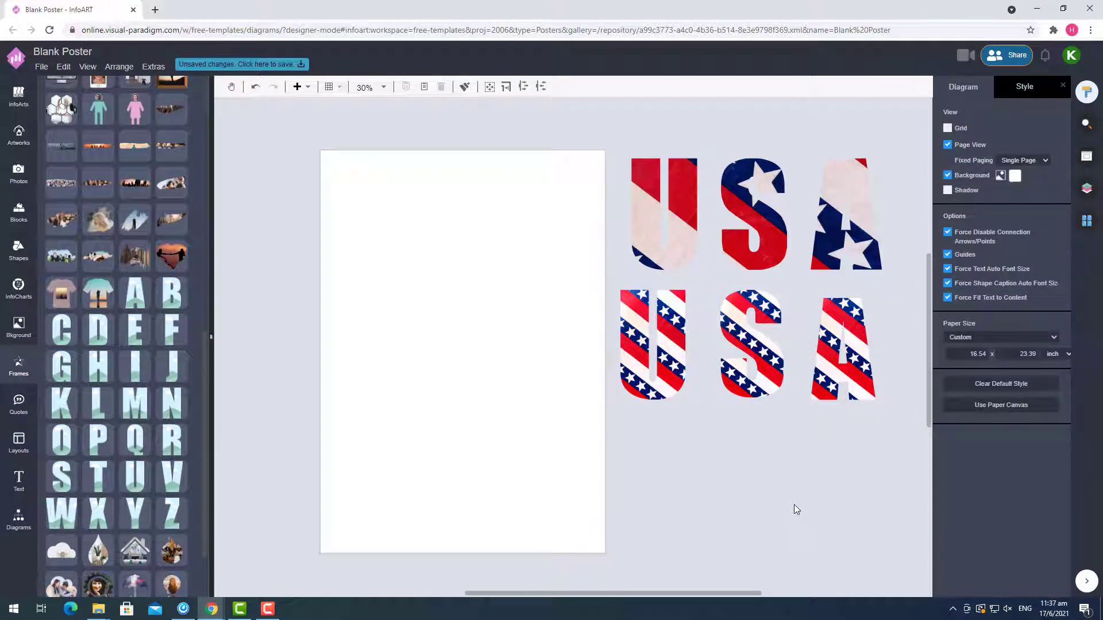
left_click_drag(632, 323, 657, 329)
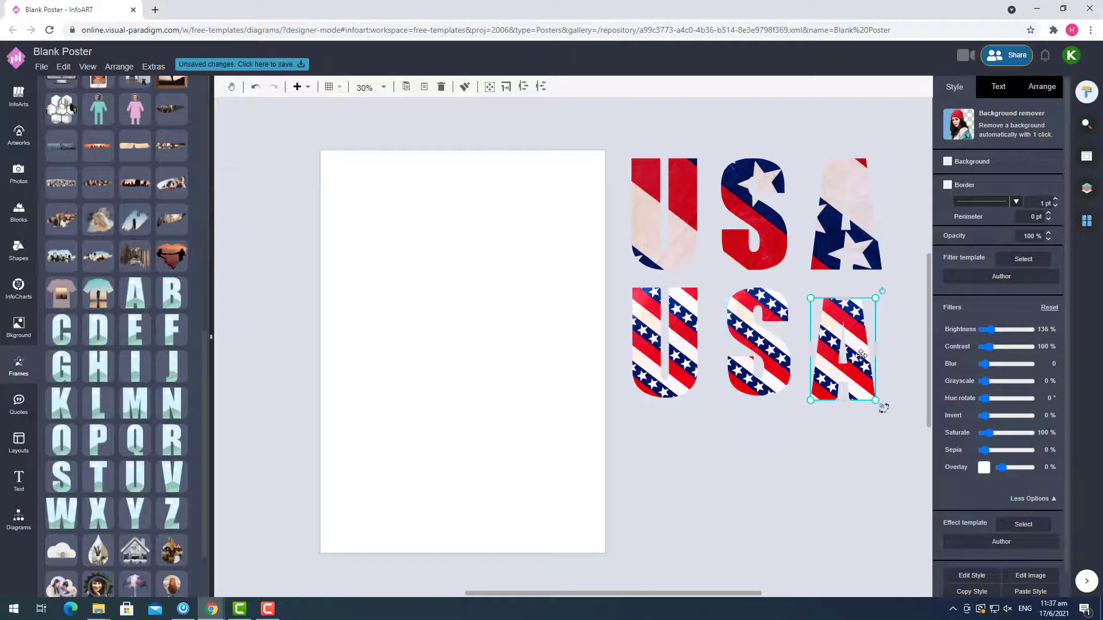
Set the page background to dark blue
left_click(772, 586)
left_click(1026, 176)
left_click(1051, 256)
Place the boldly striped USA row in the upper part of the page and the finely striped USA row below it
left_click(657, 207)
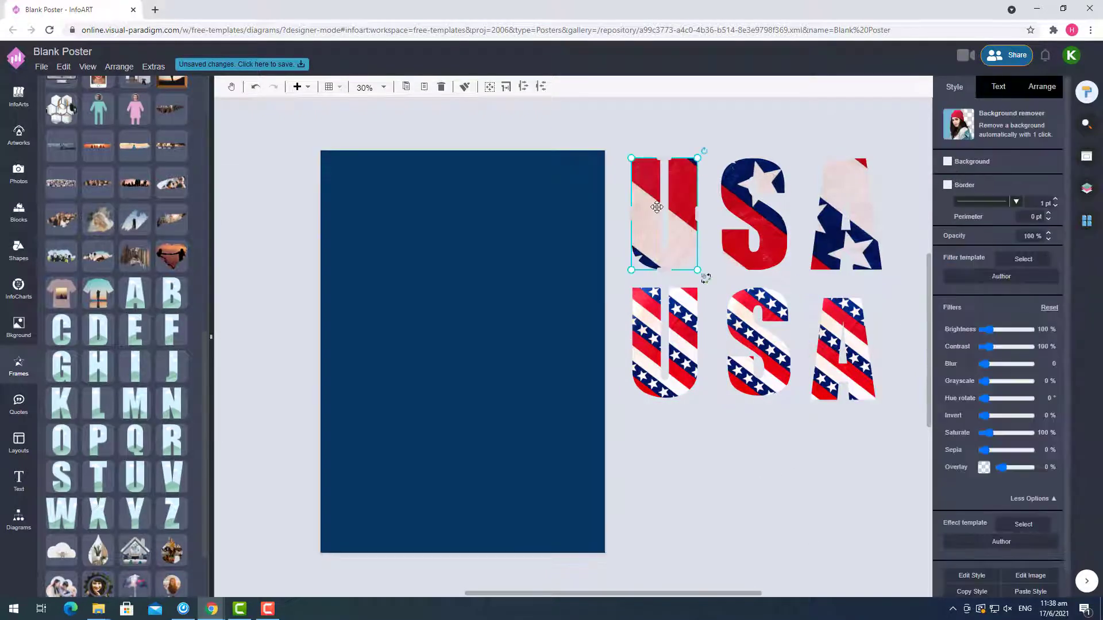
left_click(726, 214, "shift")
left_click(855, 214, "shift")
left_click_drag(855, 213, 559, 242)
left_click(747, 471)
left_click_drag(617, 279, 891, 411)
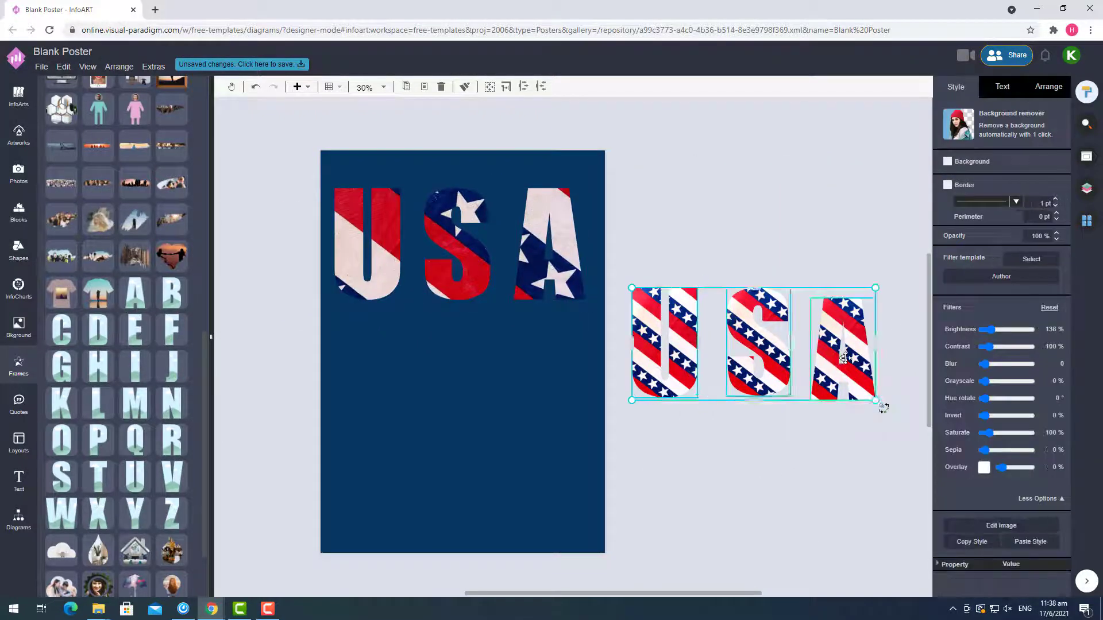
left_click_drag(847, 361, 551, 385)
left_click(827, 526)
Set the brightness of the boldly striped U, S and A letters to 136%
key("Tab")
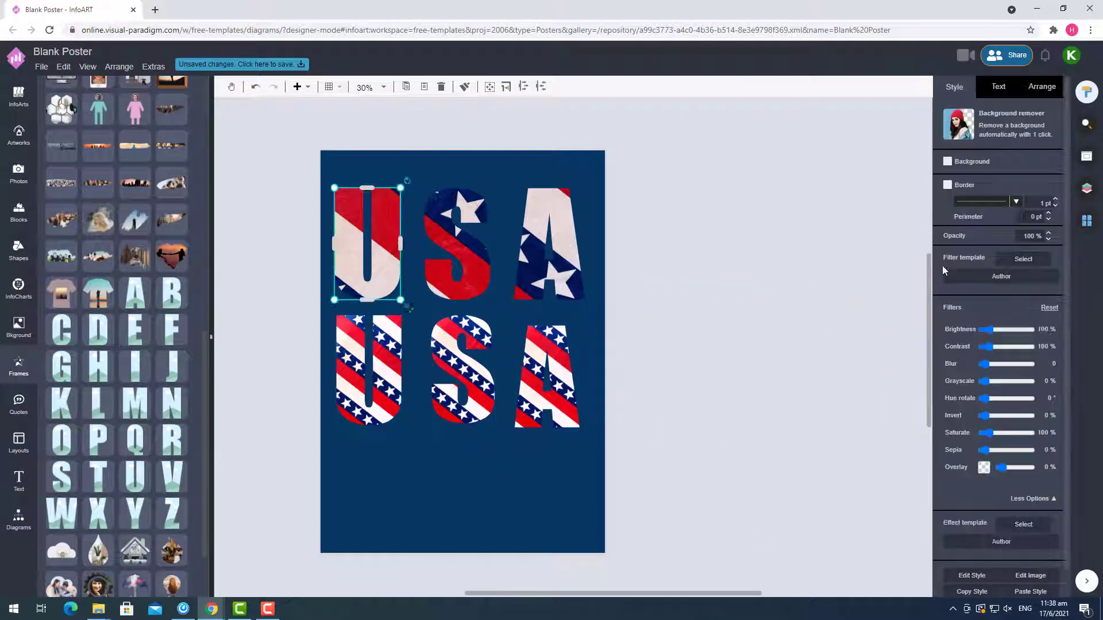
left_click_drag(998, 336, 992, 332)
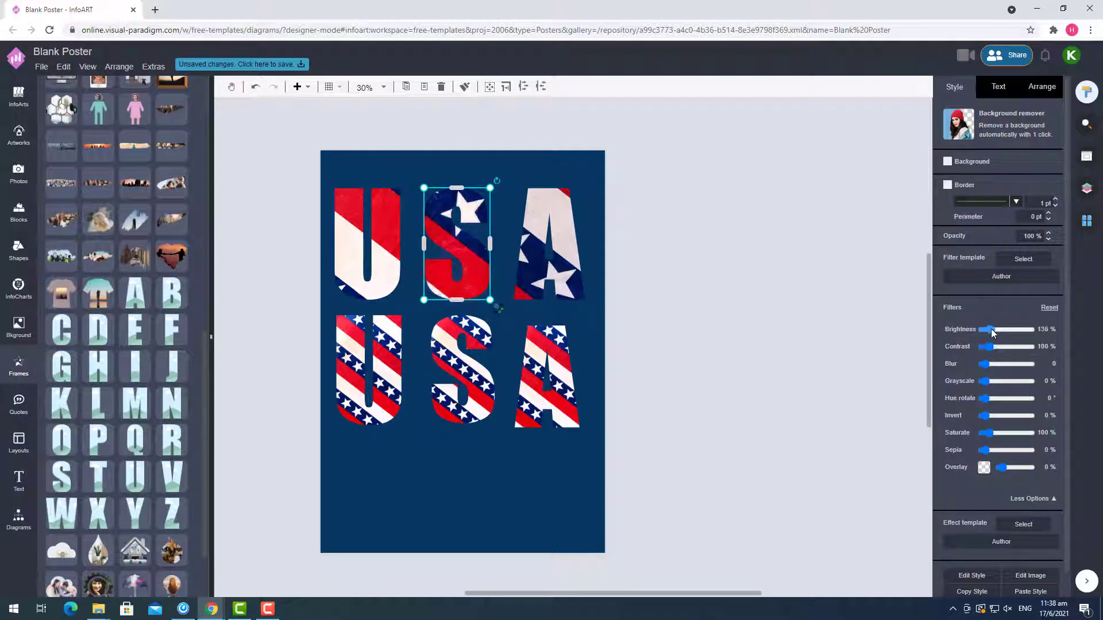
left_click(588, 282)
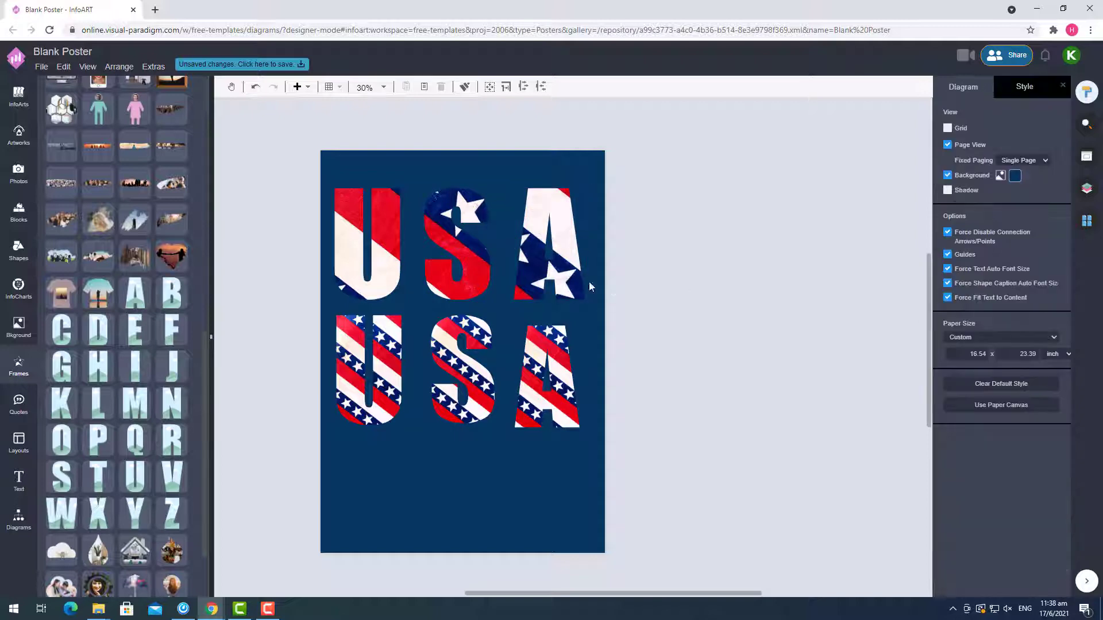
left_click(574, 280)
left_click(472, 256, "shift")
left_click(386, 249, "shift")
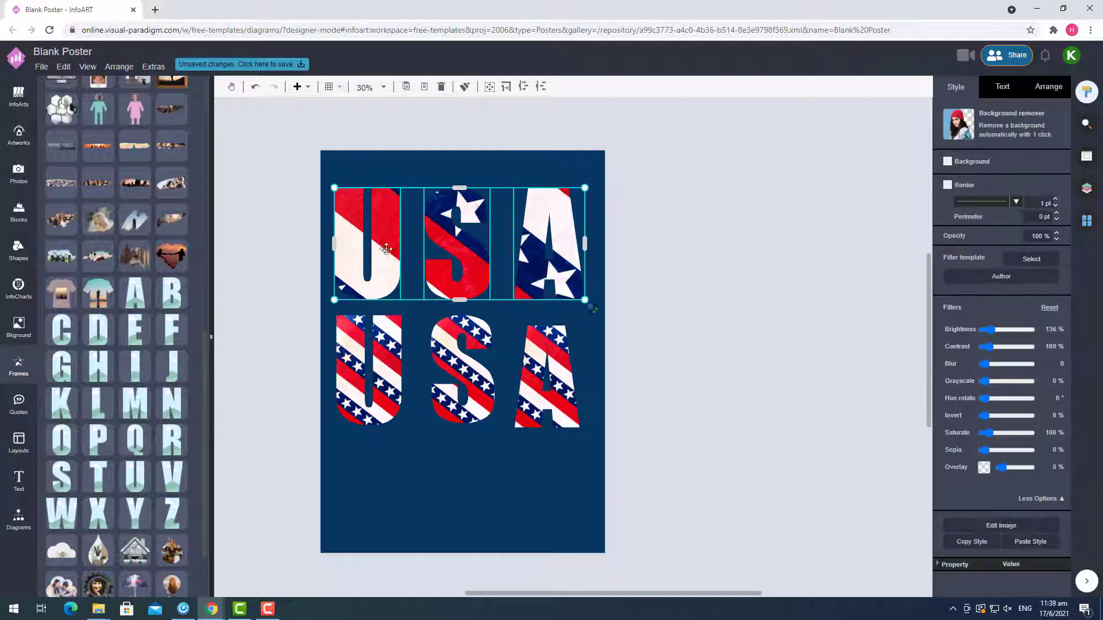
Change the page background back to white, and try another background colour and undo it
left_click(790, 309)
left_click(1015, 175)
left_click(1044, 199)
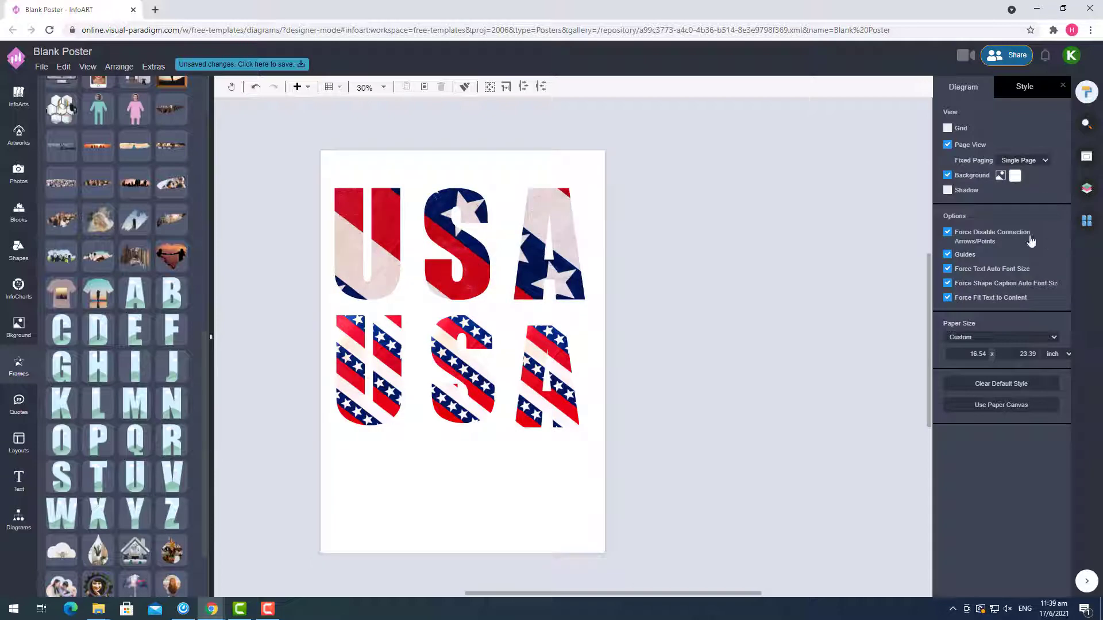
left_click(1015, 176)
left_click(1011, 219)
key("ctrl+z")
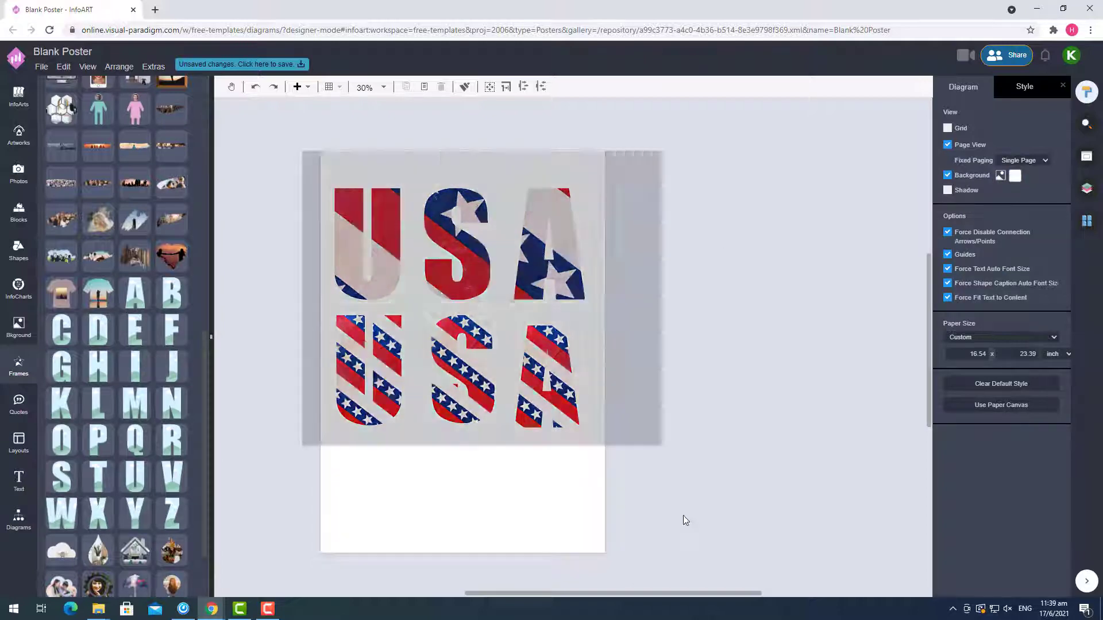
Set the page background to dark blue and adjust it to a slightly lighter custom blue
left_click(1015, 175)
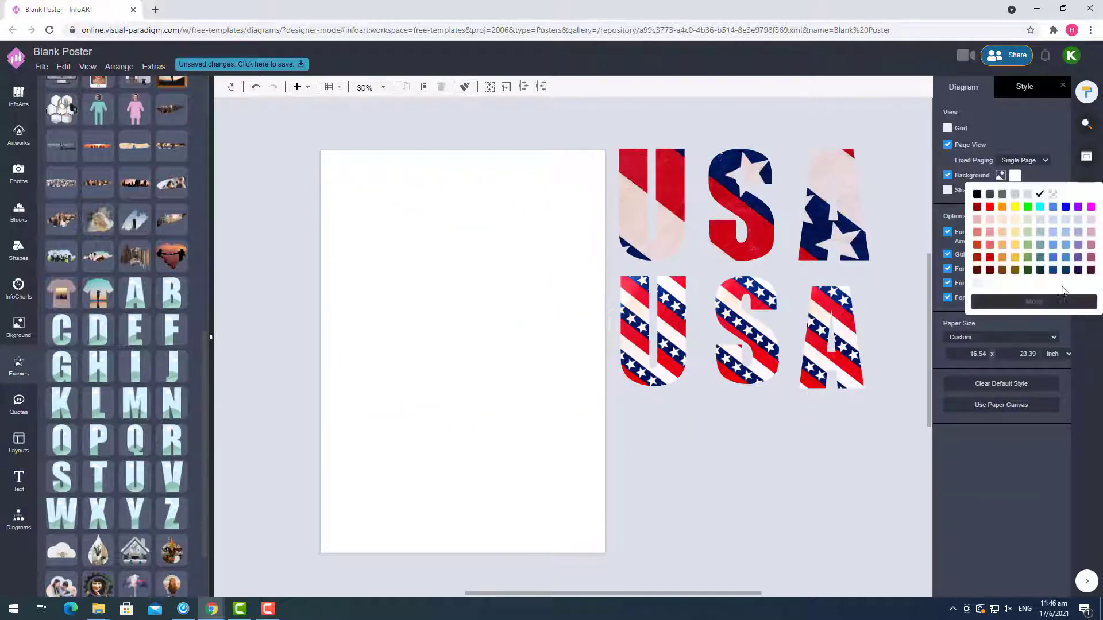
left_click(1060, 270)
left_click(1015, 175)
left_click(1034, 294)
left_click(1069, 319)
Place both USA rows on the blue page, boldly striped above finely striped, and align the finely striped letters on their vertical middles
left_click(862, 385)
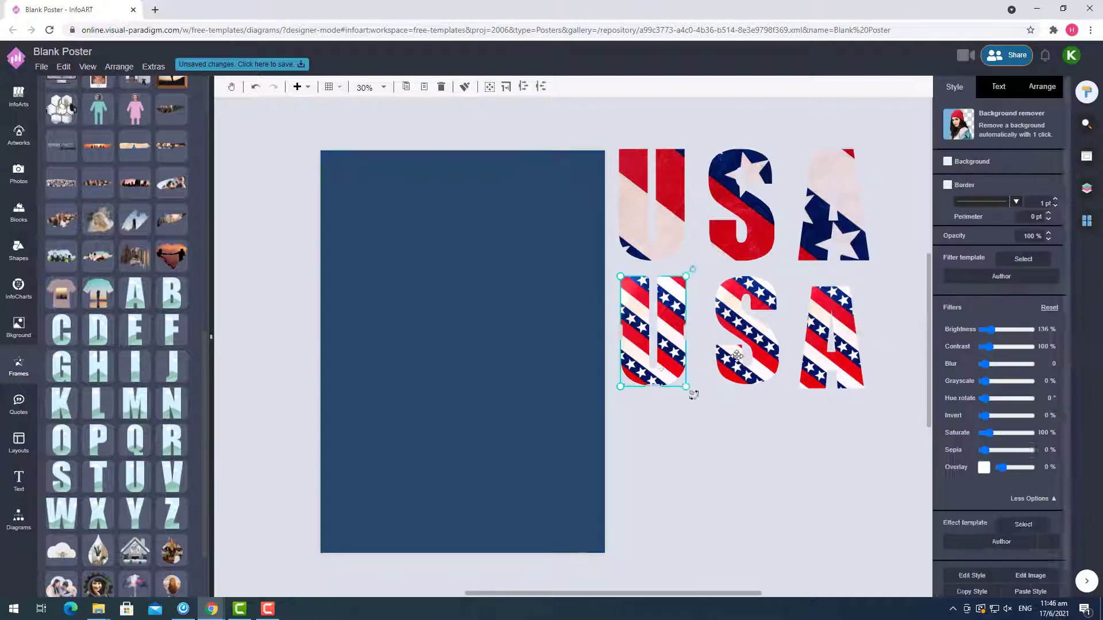
left_click_drag(862, 385, 641, 395)
left_click(1049, 86)
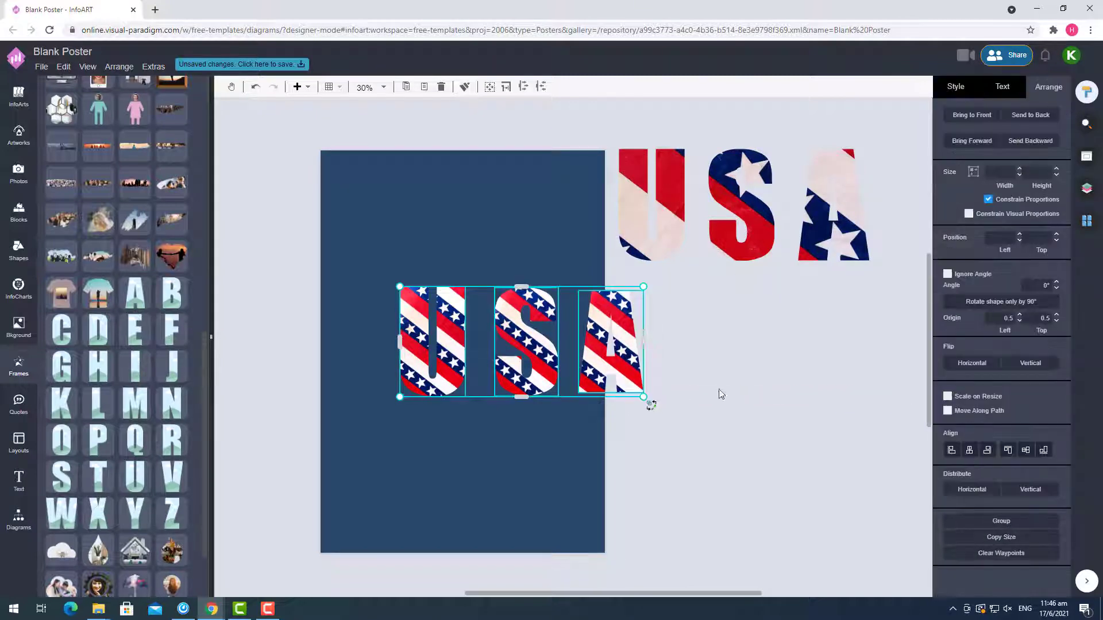
left_click_drag(643, 287, 647, 285)
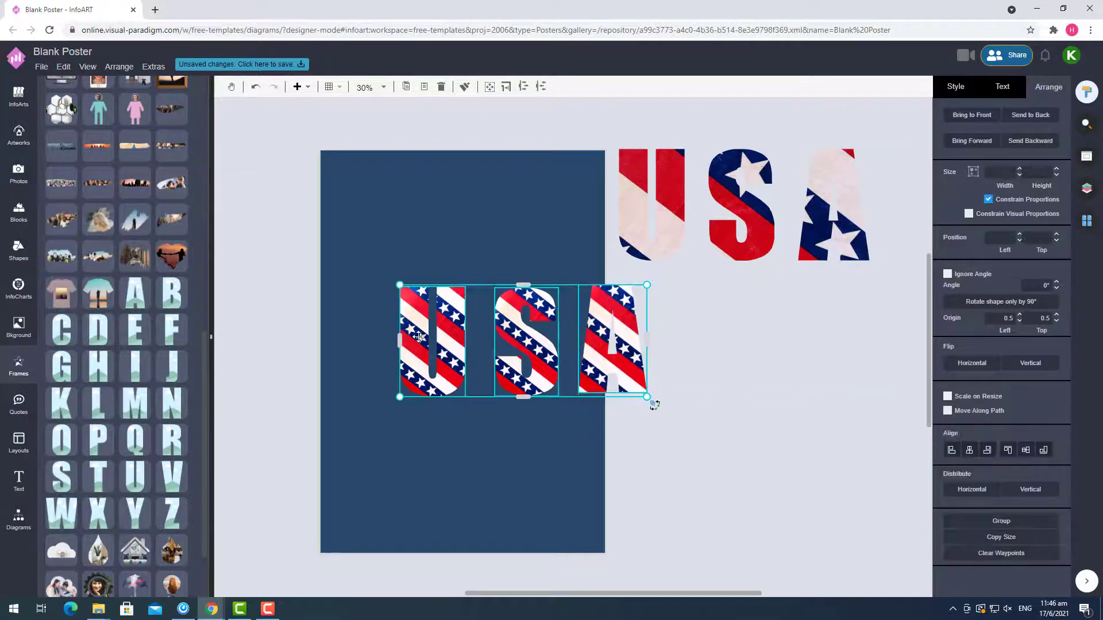
left_click(1025, 454)
left_click(685, 259)
left_click(659, 571)
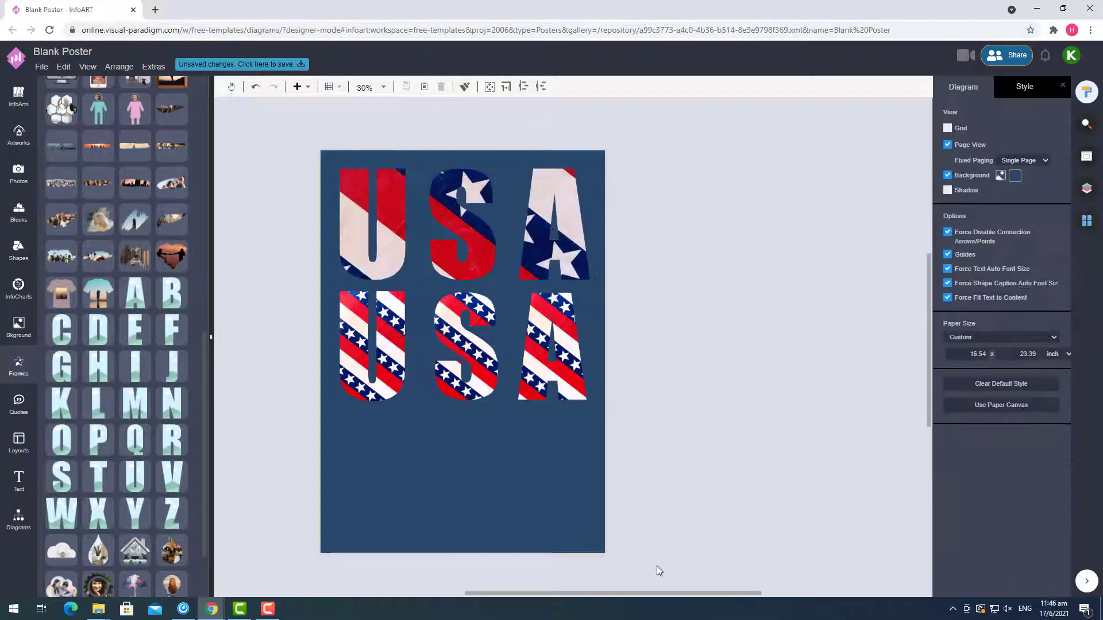
Even out the S in the finely striped row, middle-align the boldly striped letters and shift their row slightly up
left_click(551, 402)
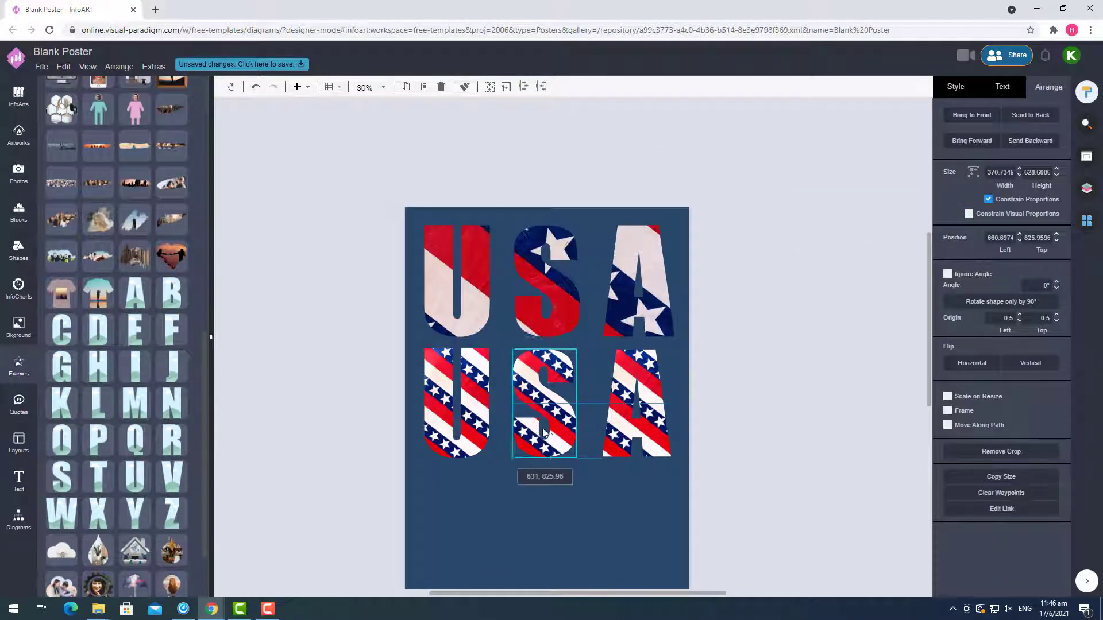
left_click(471, 287)
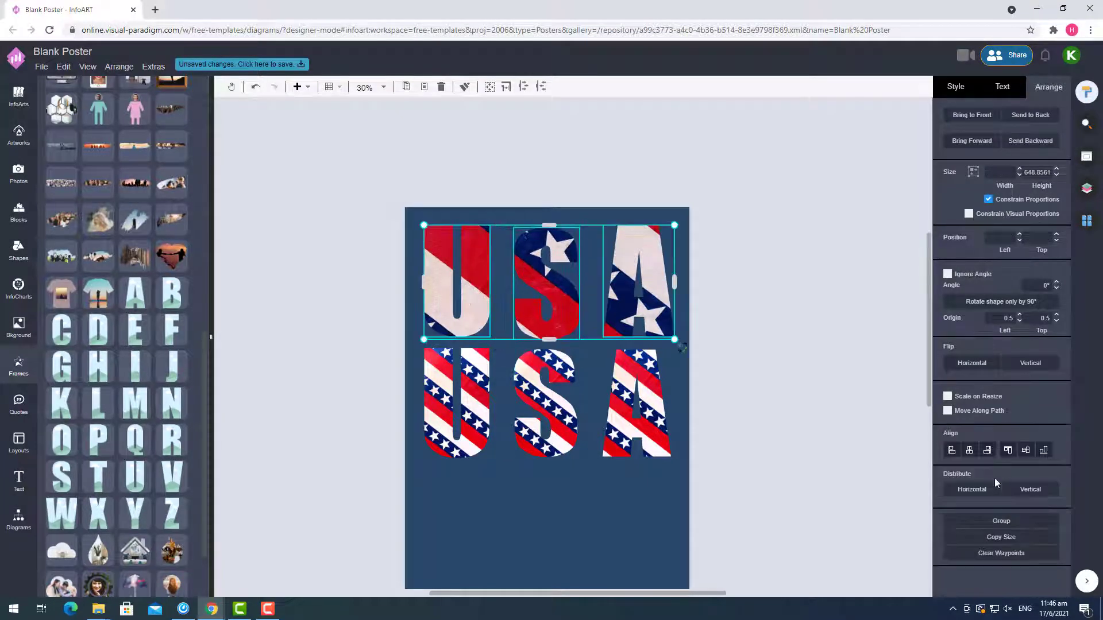
left_click(1026, 450)
left_click(647, 409)
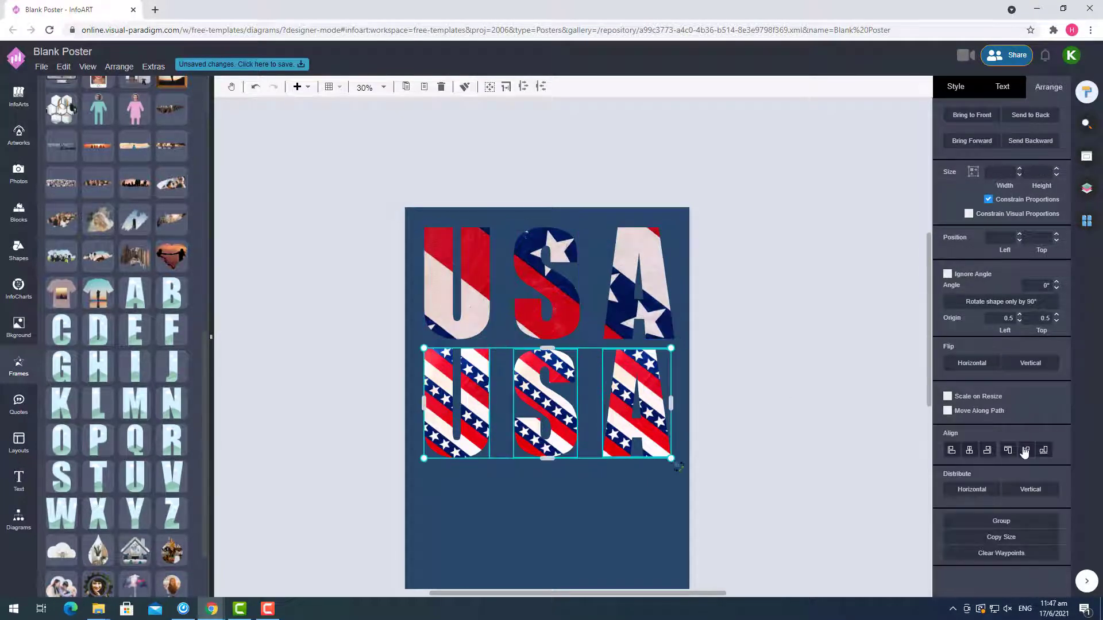
left_click(546, 276)
left_click_drag(546, 276, 544, 269)
left_click(637, 403)
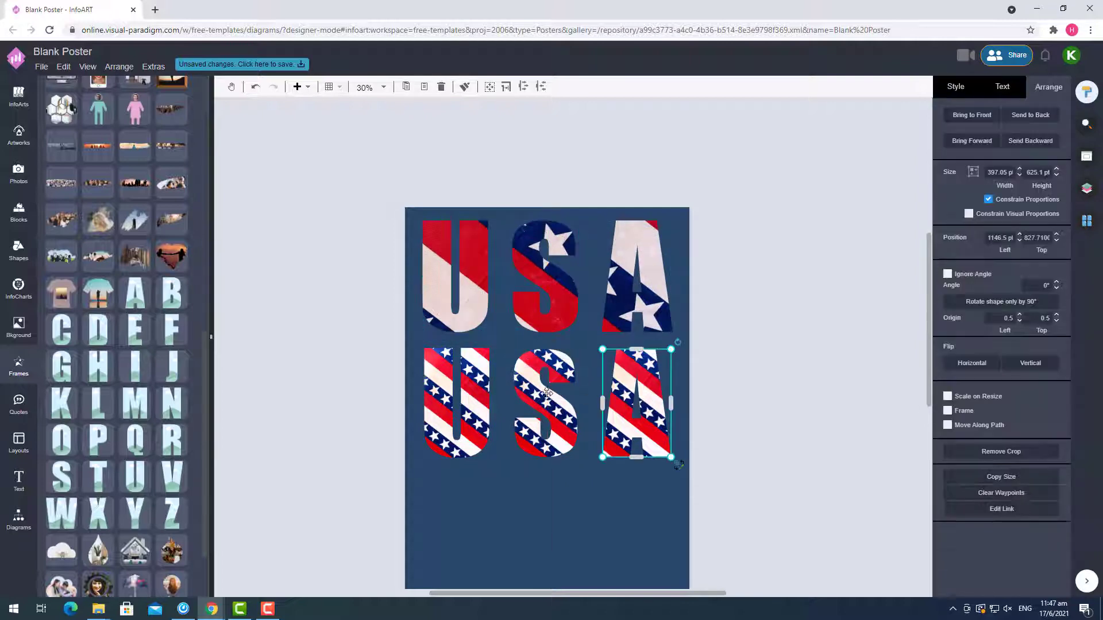
Centre the finely striped USA row slightly lower on the page and move the boldly striped row off the page
left_click(564, 512)
left_click_drag(494, 454, 747, 460)
left_click(748, 531)
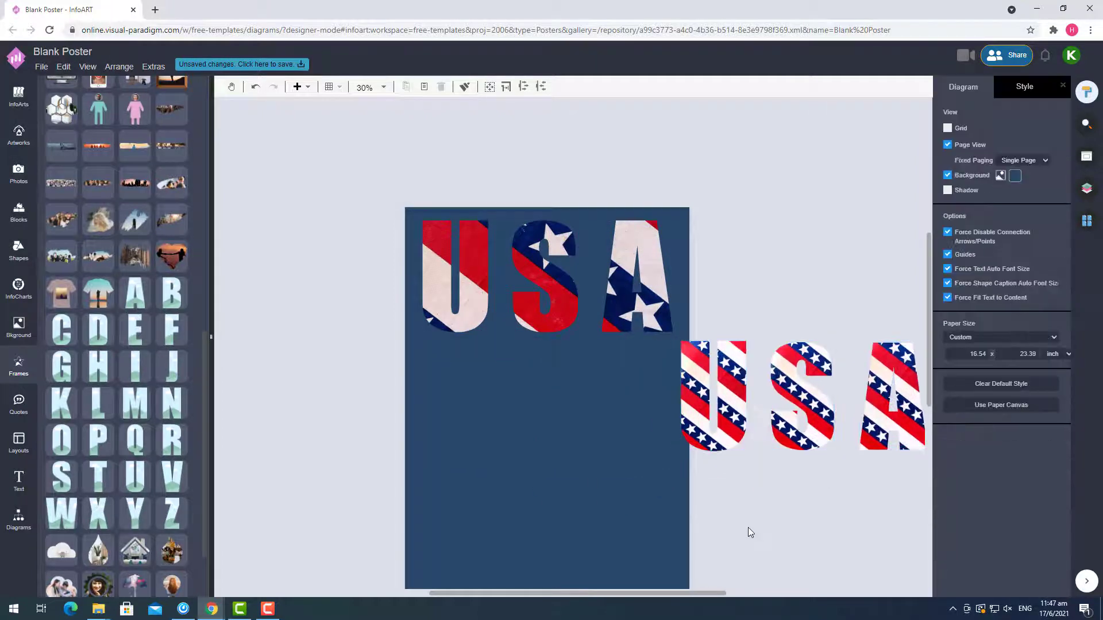
left_click_drag(896, 368, 642, 396)
left_click(726, 510)
left_click_drag(546, 276, 841, 268)
left_click(851, 368)
Fine-tune the page background's custom blue shade
left_click(1015, 175)
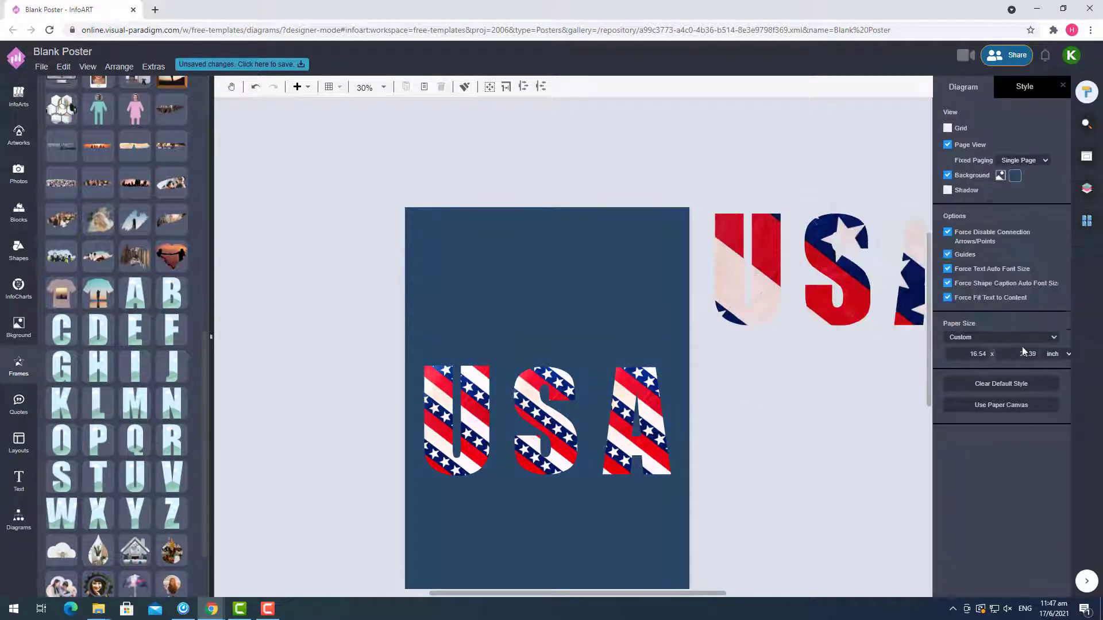
left_click(1015, 175)
left_click(1079, 312)
scroll(744, 425, "up", 1)
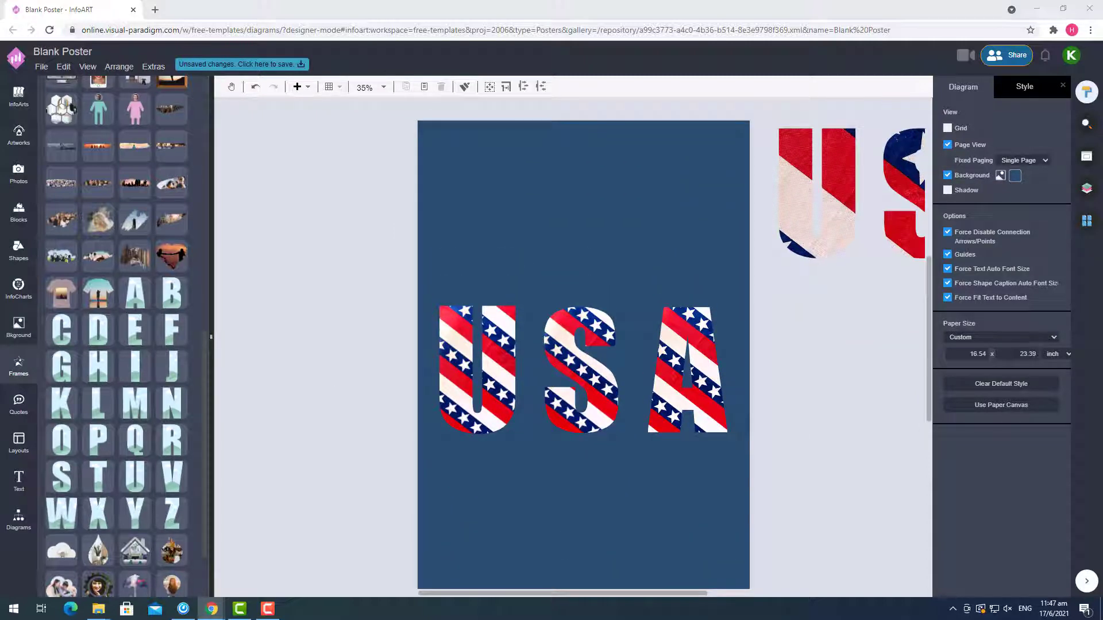
Add the heading text "Fourth of July" above the finely striped USA row
left_click(550, 489)
type("Fourth of July")
left_click_drag(691, 282, 672, 283)
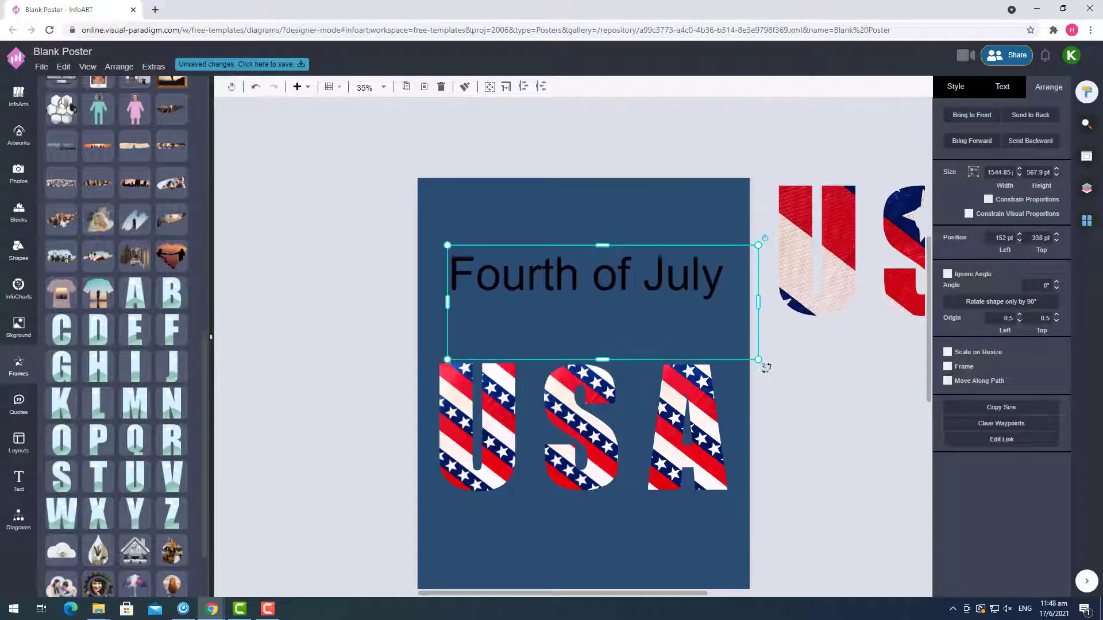
Format the heading as white, centred text in the Anton font
left_click(1055, 268)
left_click(1029, 375)
left_click(1049, 141)
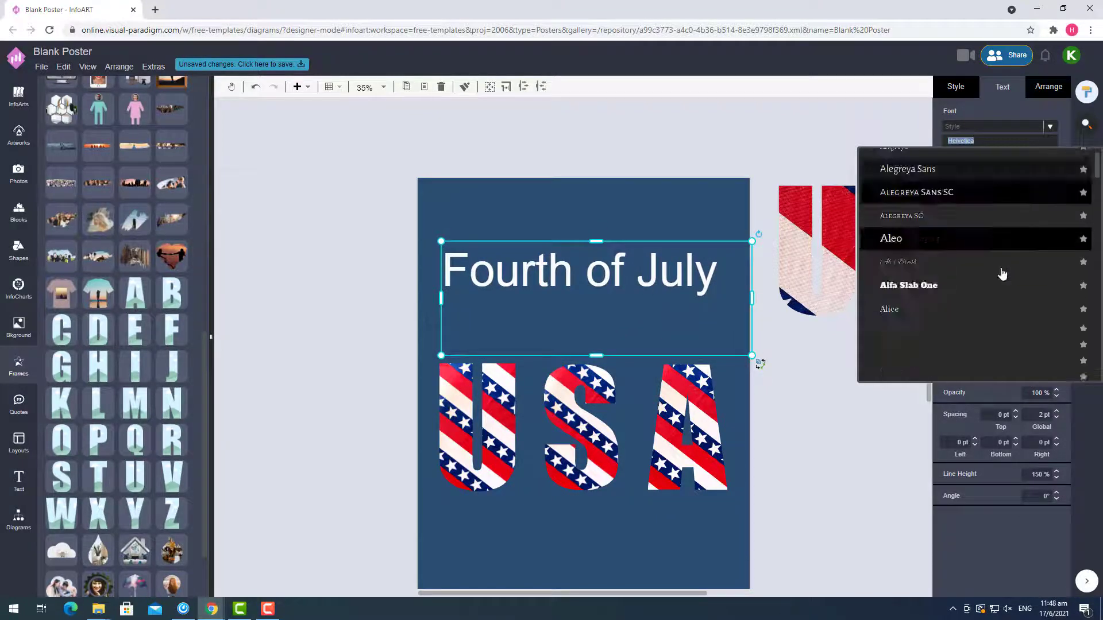
scroll(996, 287, "down", 4)
left_click(967, 294)
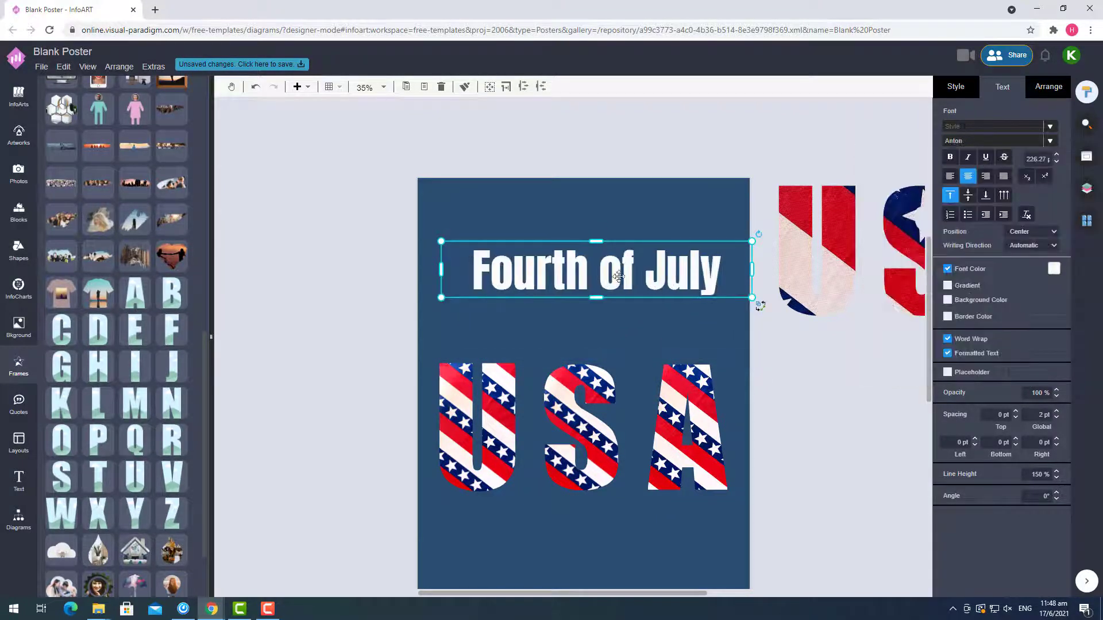
Reposition the heading and change its wording to "4 July"
left_click_drag(631, 266, 452, 282)
double_click(549, 284)
type("4")
key("Escape")
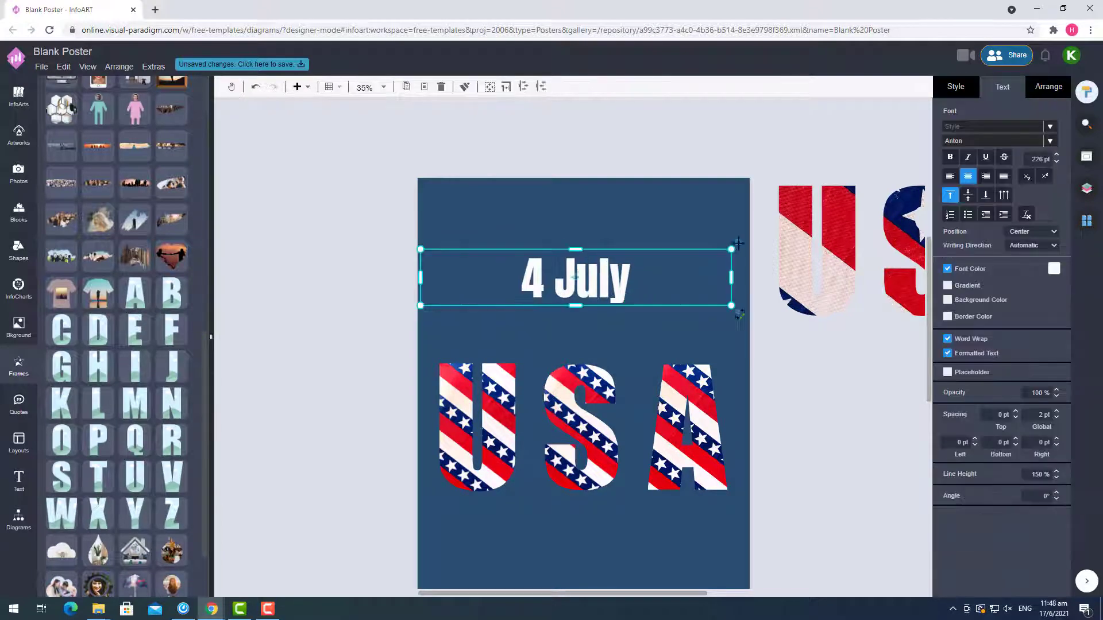
Enlarge the "4 July" heading to nearly the width of the USA row and centre it above the letters
left_click_drag(734, 248, 888, 337)
left_click_drag(666, 600, 636, 600)
left_click_drag(626, 258, 642, 281)
key("Escape")
Add small "TH" and "OF" texts in white Anton and stack them between the 4 and July
double_click(334, 412)
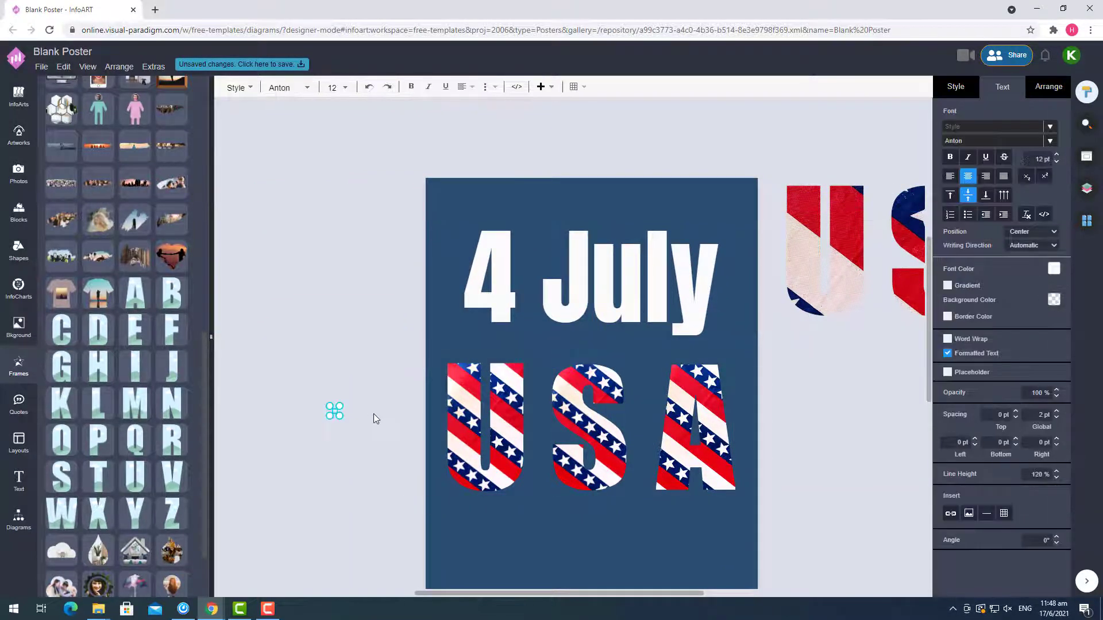
left_click_drag(354, 388, 539, 228)
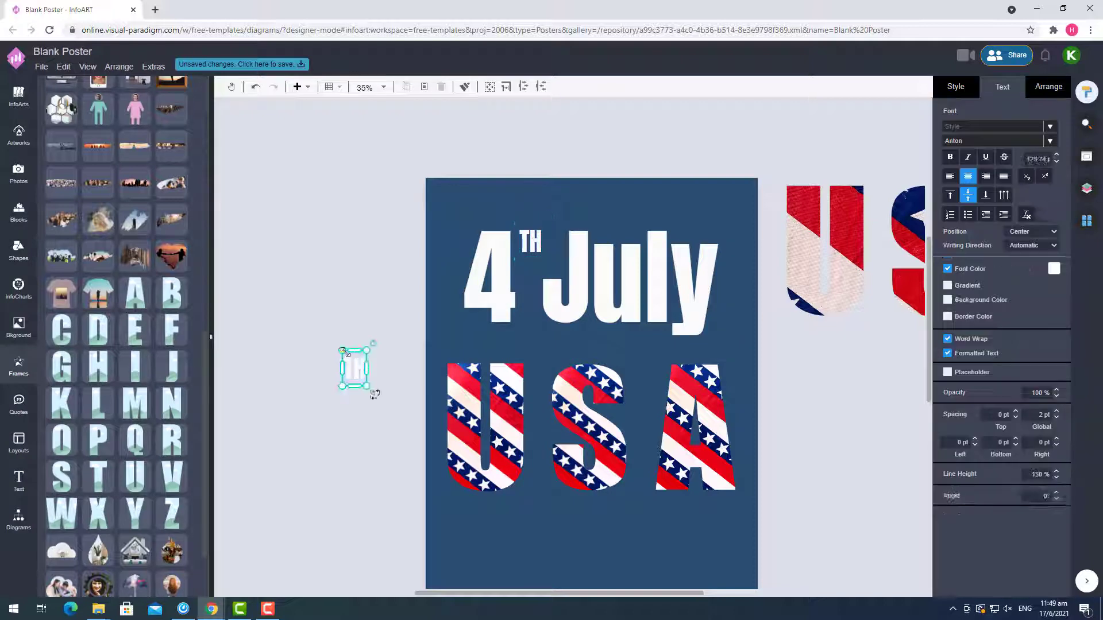
double_click(358, 359)
left_click(384, 369)
left_click_drag(359, 368, 536, 269)
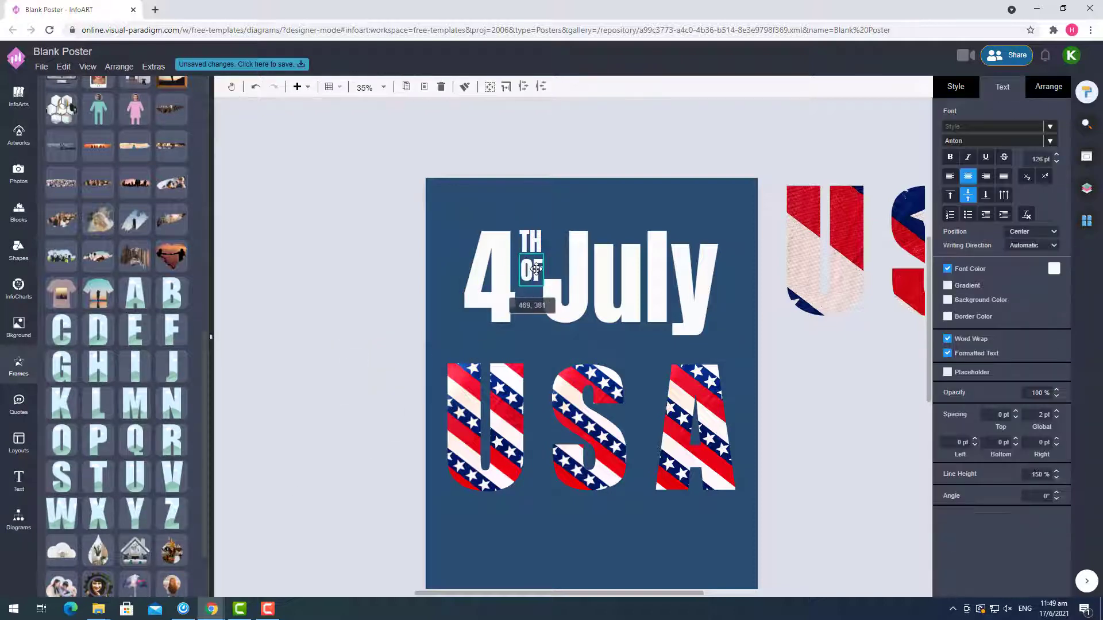
Tighten the stacked "TH" and "OF" texts so they fit neatly between the 4 and July
left_click(1048, 86)
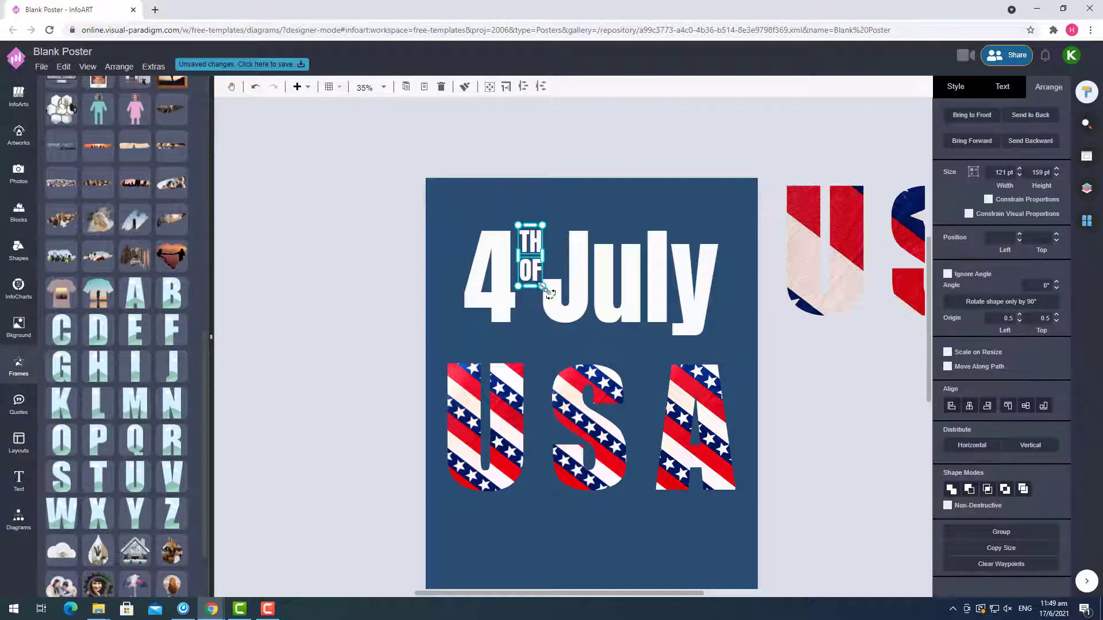
left_click(559, 155)
left_click(533, 251)
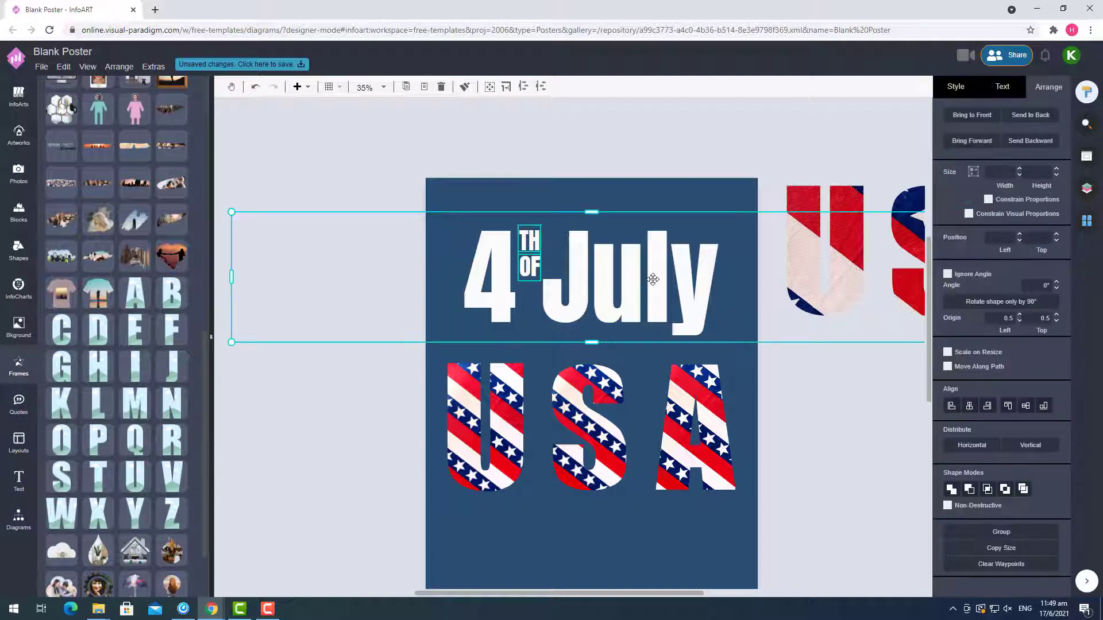
left_click(913, 336)
Move the finely striped U and A closer to the S so the USA row matches the heading's width
left_click(514, 428)
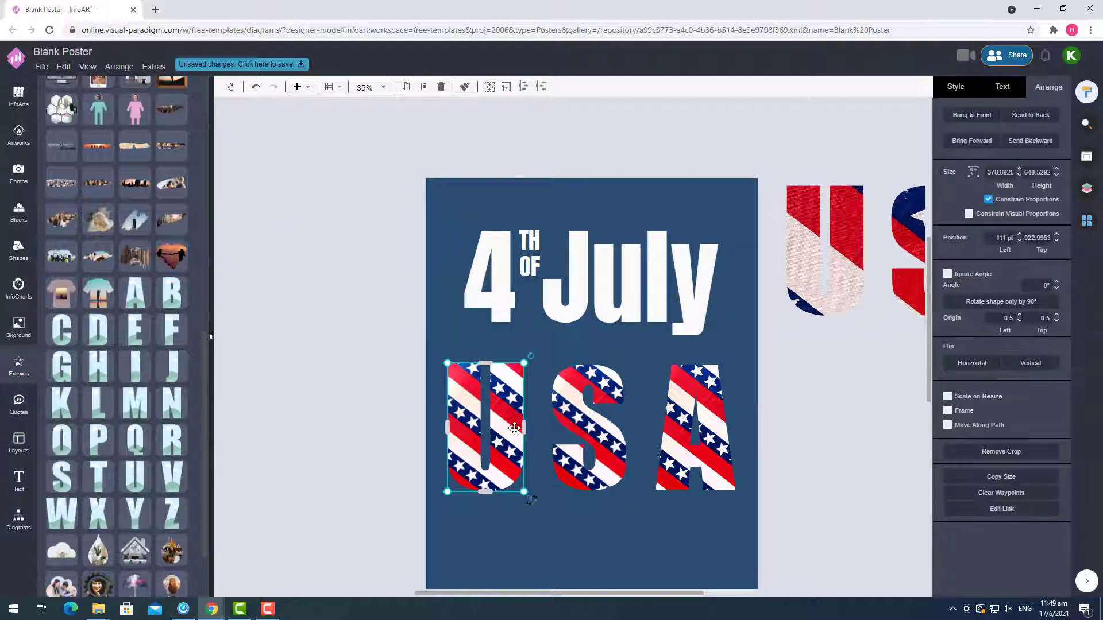
left_click_drag(514, 428, 592, 427)
left_click_drag(738, 503, 454, 356)
left_click_drag(703, 423, 700, 423)
left_click(777, 416)
Add a white brush stroke shape from the Brush Strokes collection, flip it horizontally and place it under the heading
left_click(18, 519)
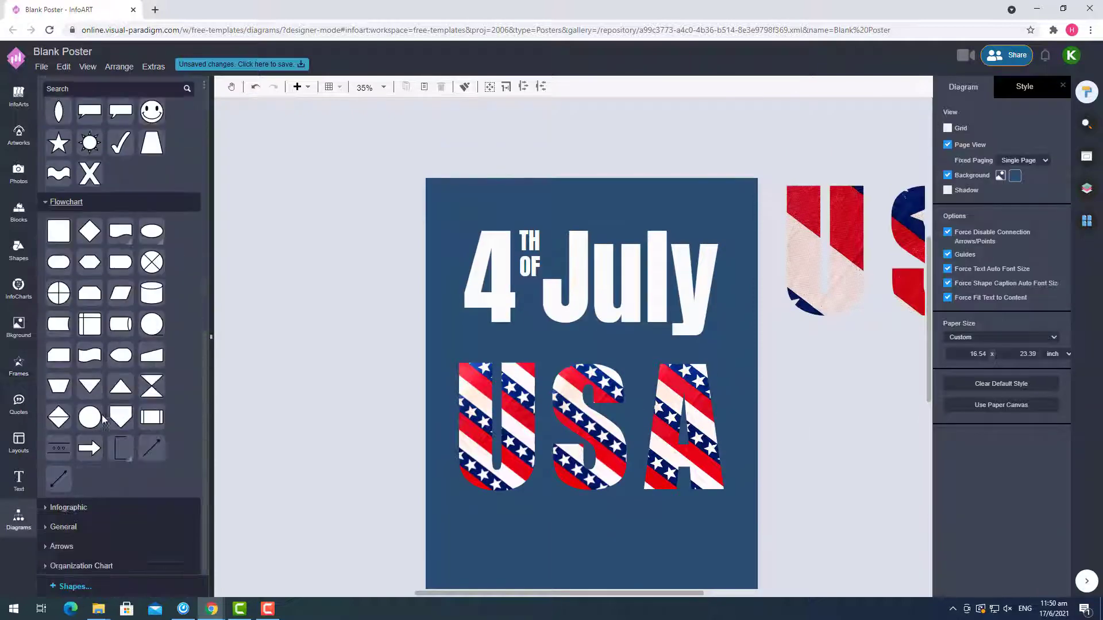
left_click(19, 249)
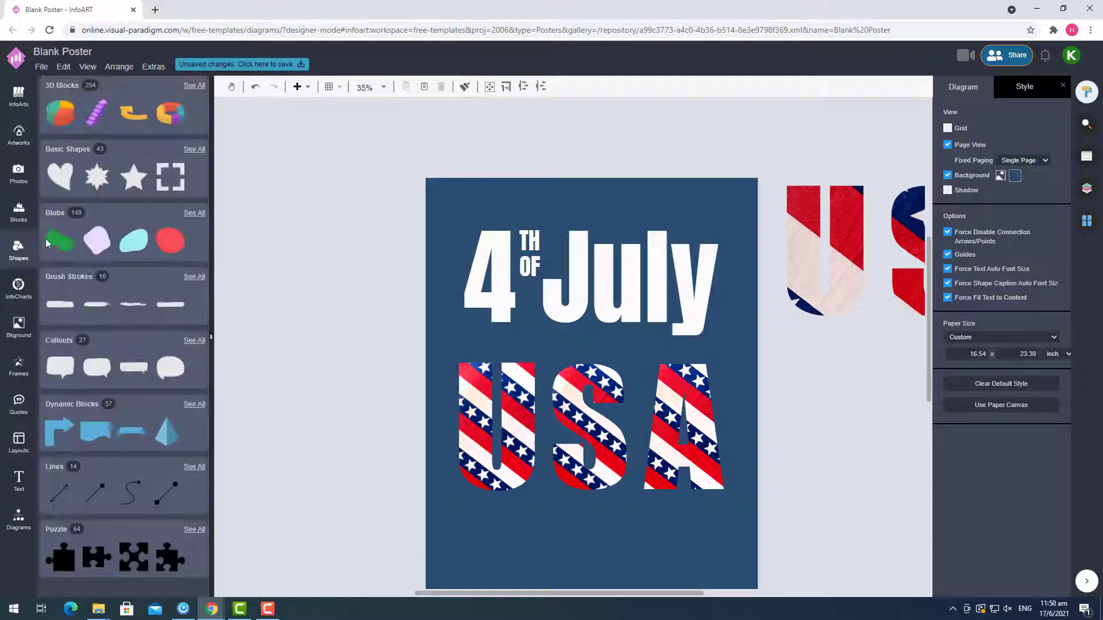
mouse_move(133, 302)
left_mouse_down()
mouse_move(442, 497)
mouse_move(678, 488)
mouse_move(707, 296)
mouse_move(724, 302)
left_mouse_up()
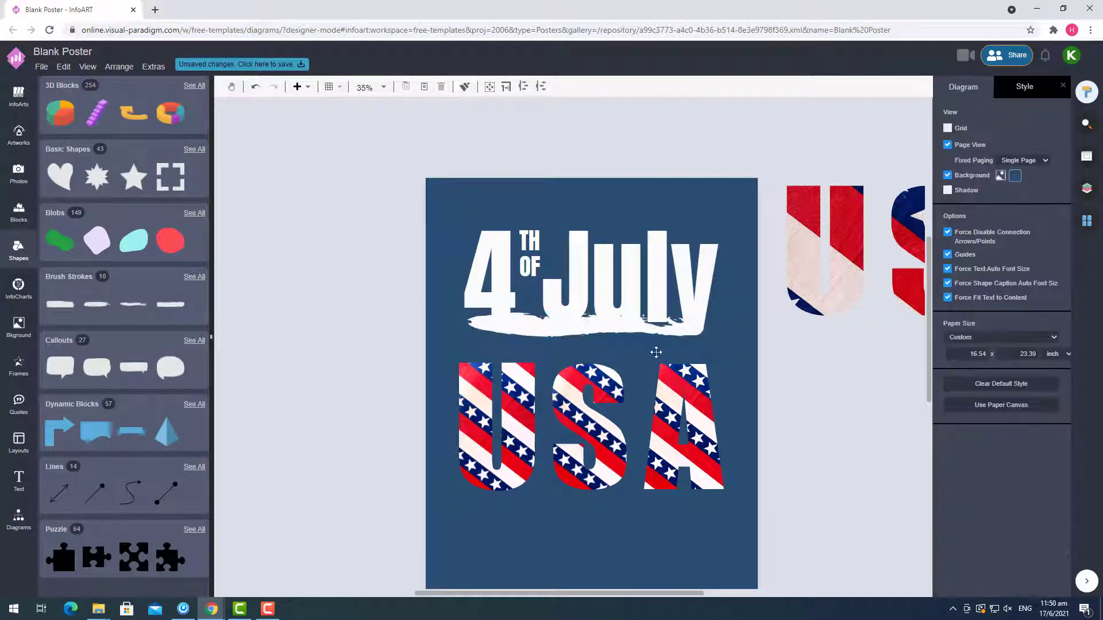
left_click(972, 364)
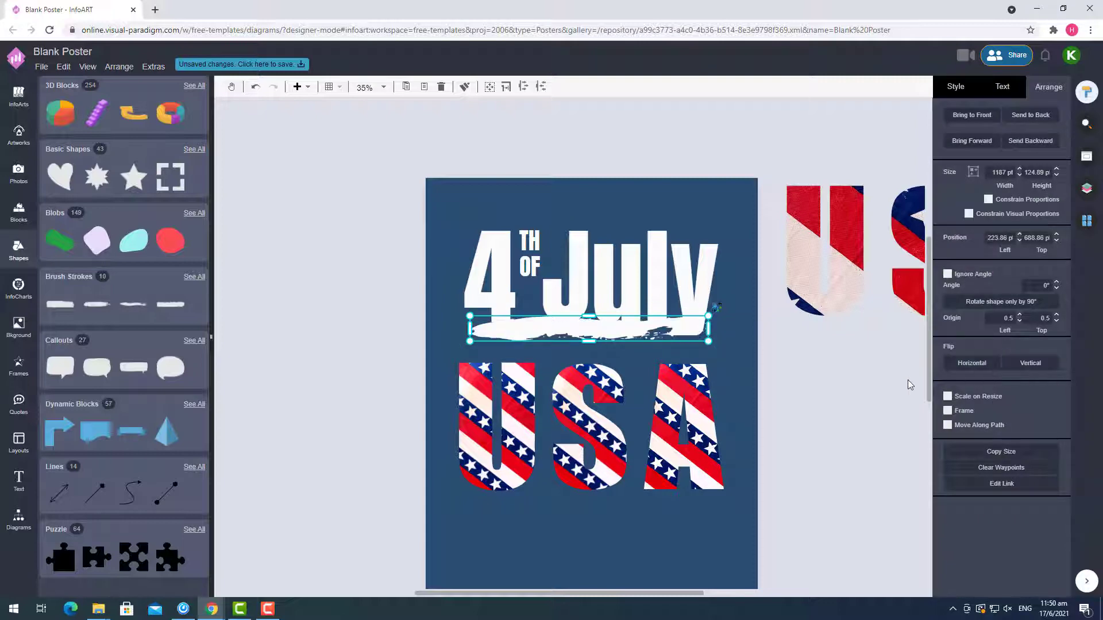
left_click_drag(589, 330, 592, 339)
left_click_drag(228, 208, 871, 351)
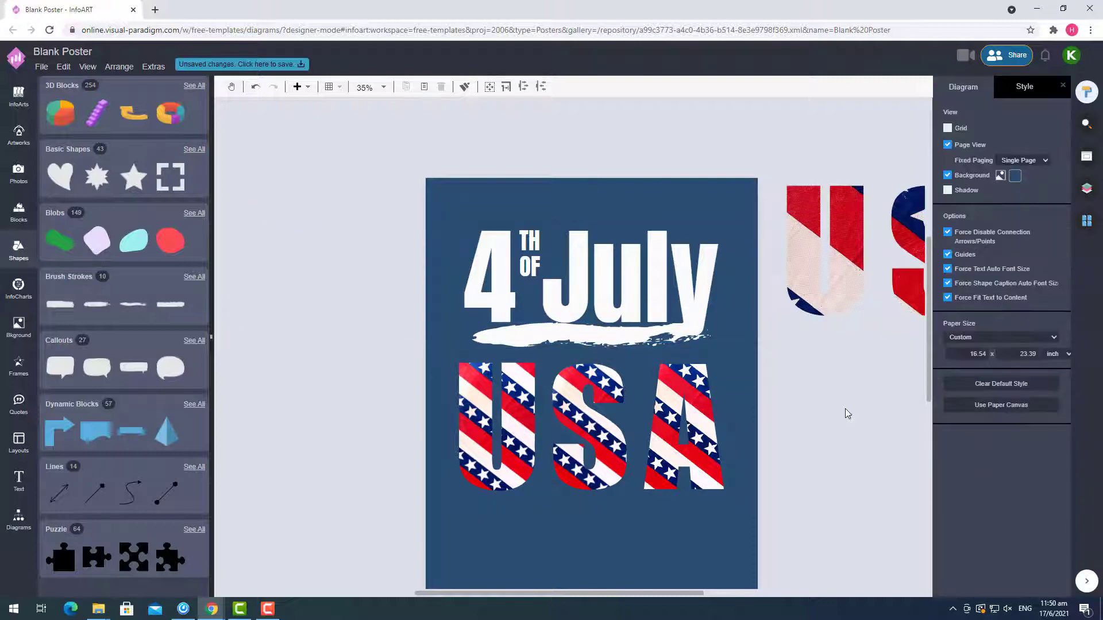
Move the brush stroke up to meet the y of July and widen it to 1211 pt
scroll(711, 349, "up", 5)
left_click(502, 325)
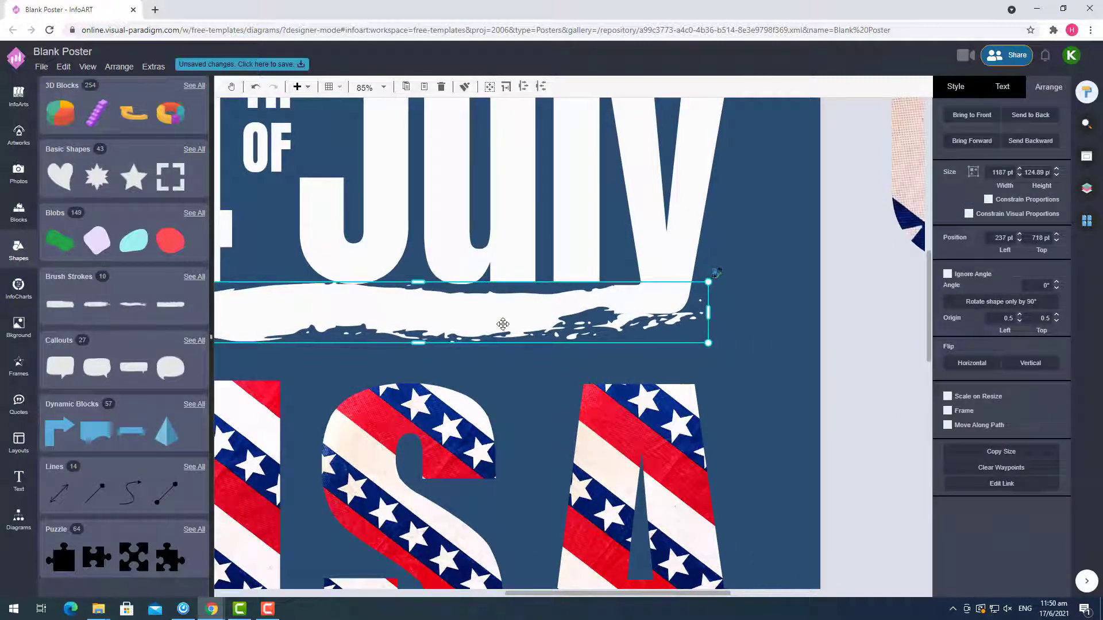
left_click_drag(504, 322, 506, 309)
left_click(857, 374)
scroll(857, 374, "down", 3)
left_click(572, 402)
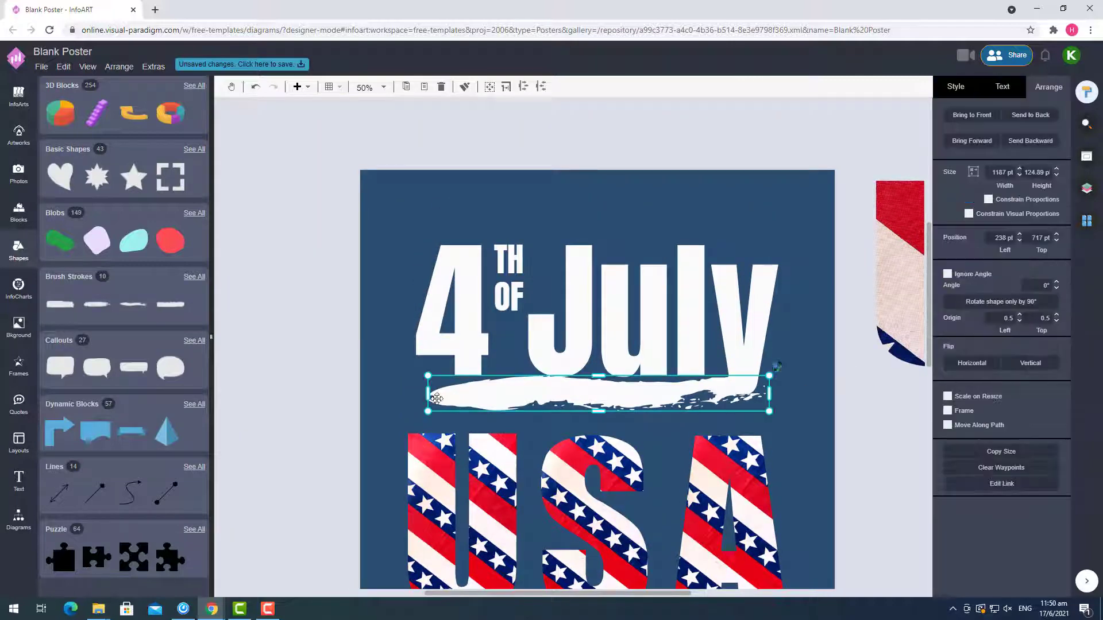
scroll(764, 425, "up", 2)
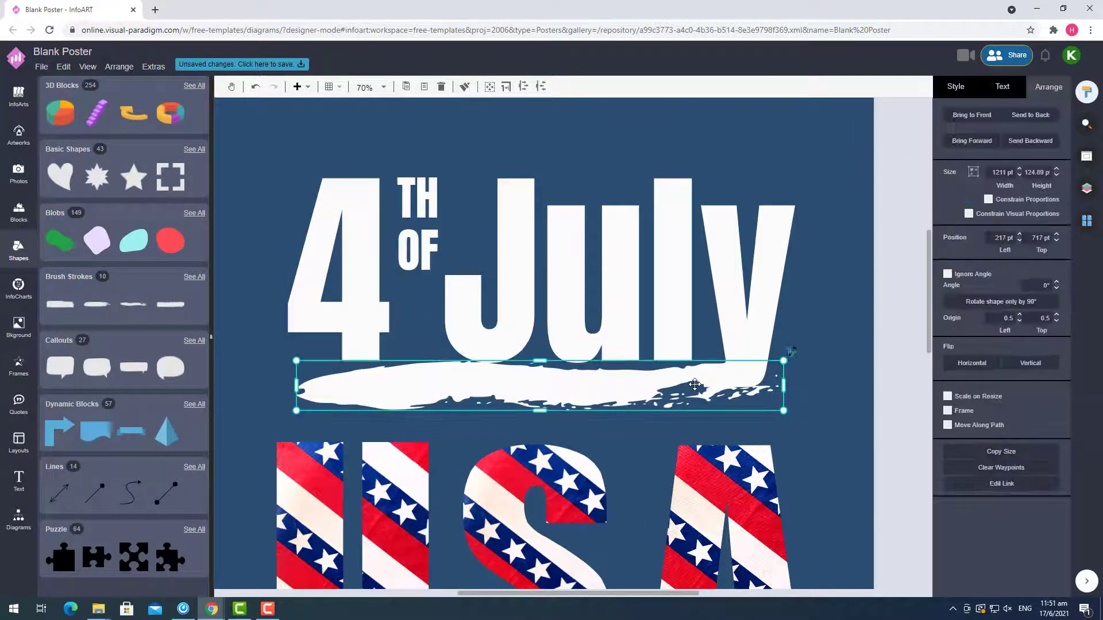
left_click(902, 359)
scroll(899, 477, "down", 3)
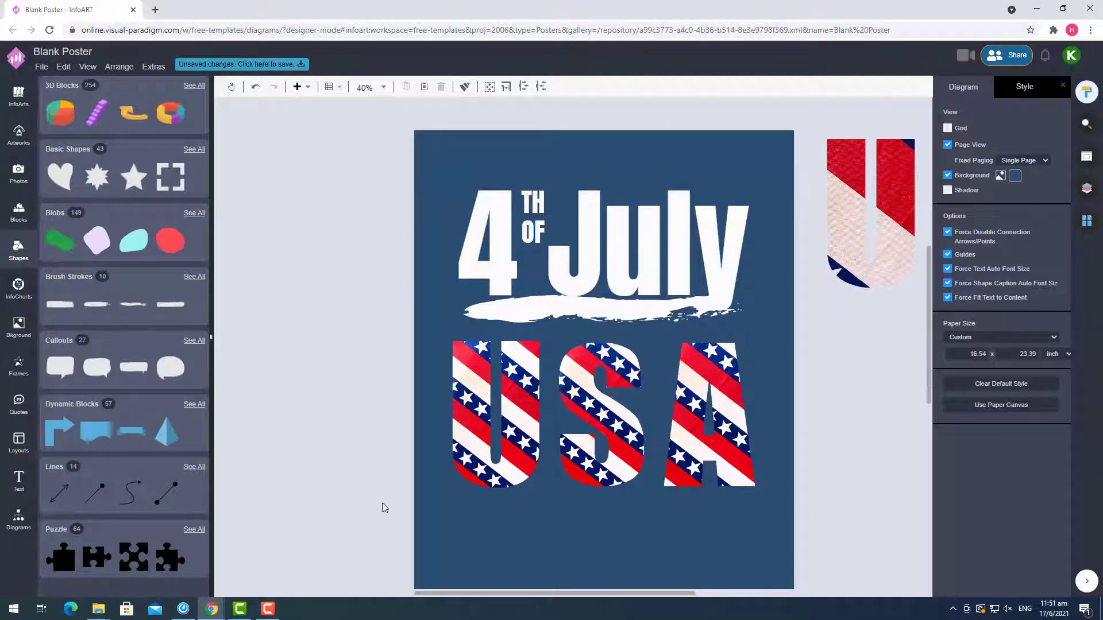
Add the text "Celebrate Greatness" in white at about 70 pt, centred above the 4th of July heading
left_click(299, 474)
left_click_drag(300, 473, 713, 210)
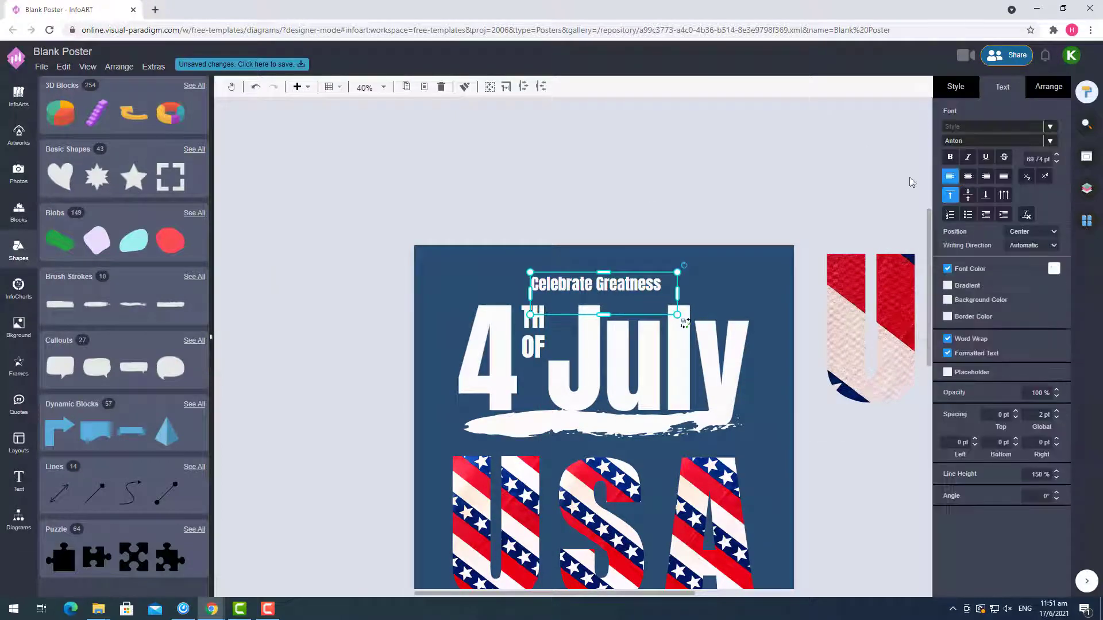
left_click(750, 167)
left_click(705, 244)
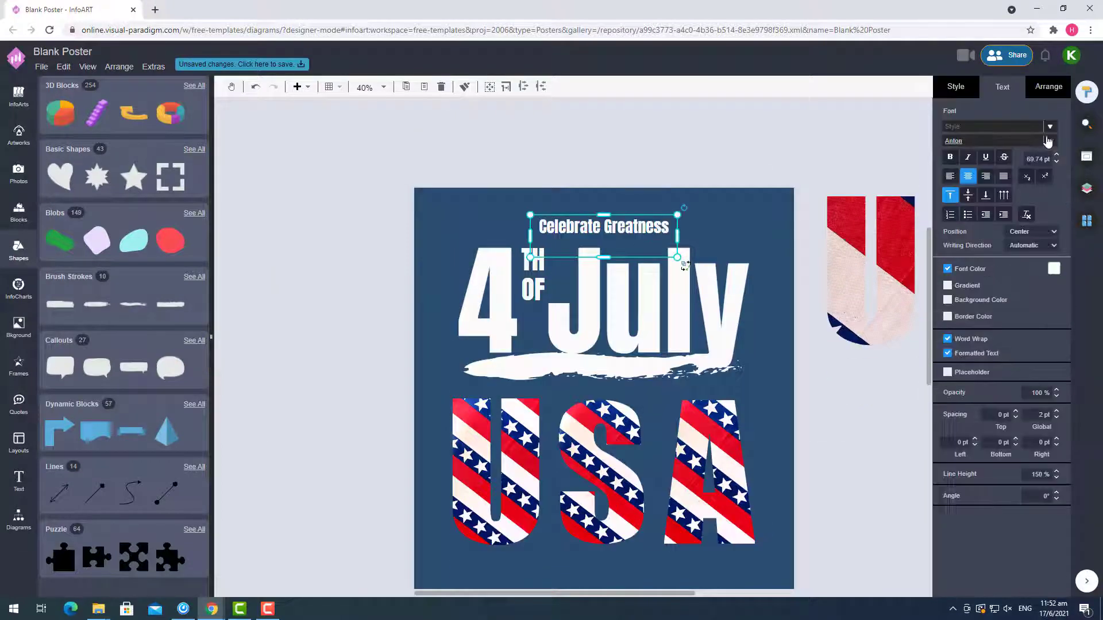
Set the font of the "Celebrate Greatness" line to Alatsi
left_click(1050, 140)
scroll(921, 333, "up", 3)
left_click(921, 336)
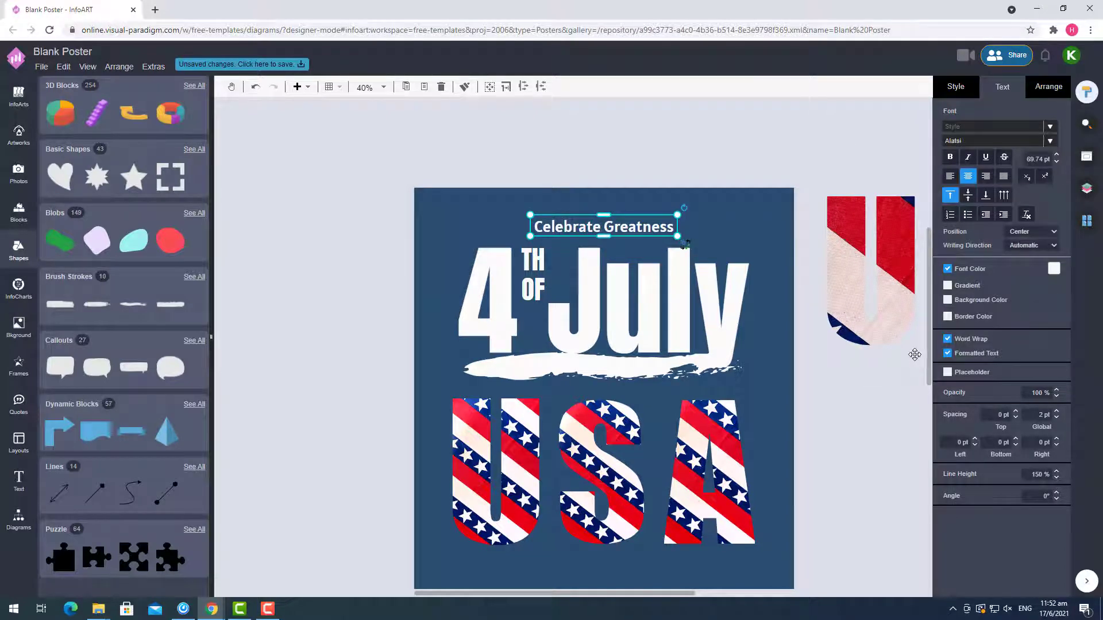
Reduce the height of the brush stroke under the heading to about 92 pt
left_click(632, 368)
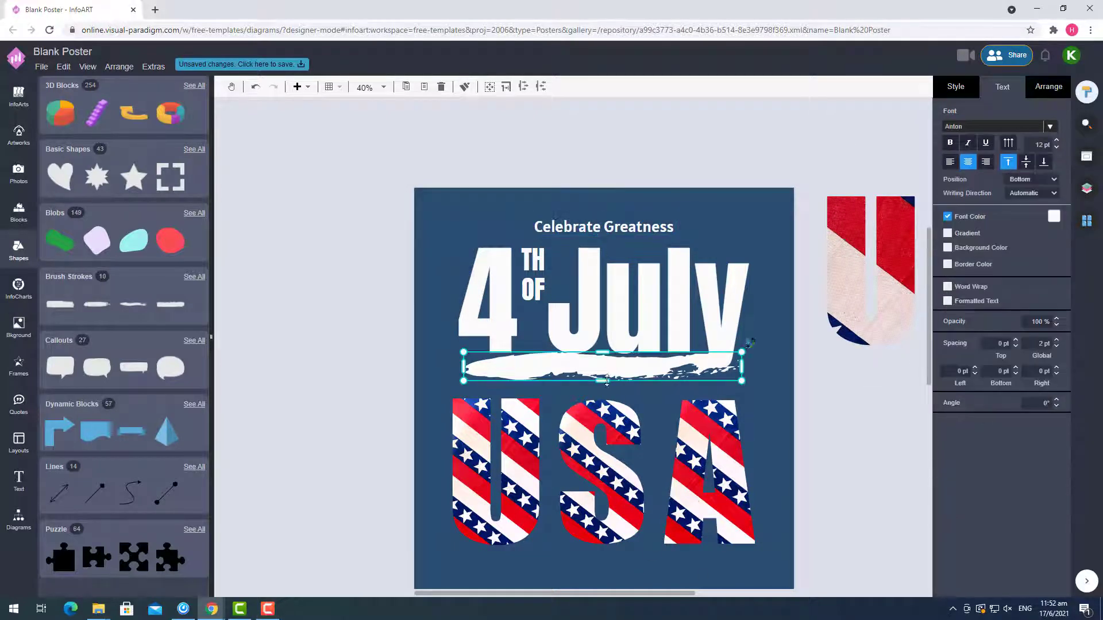
left_click_drag(615, 380, 604, 373)
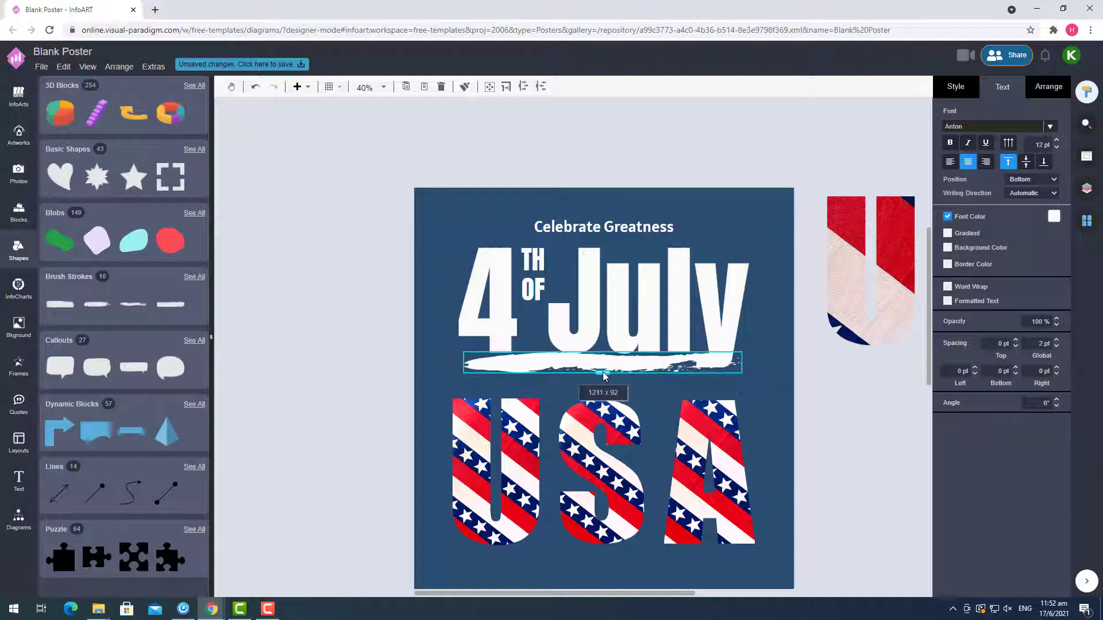
Try another brush stroke shape from the Brush Strokes collection beside the poster
left_click(772, 398)
left_click(256, 87)
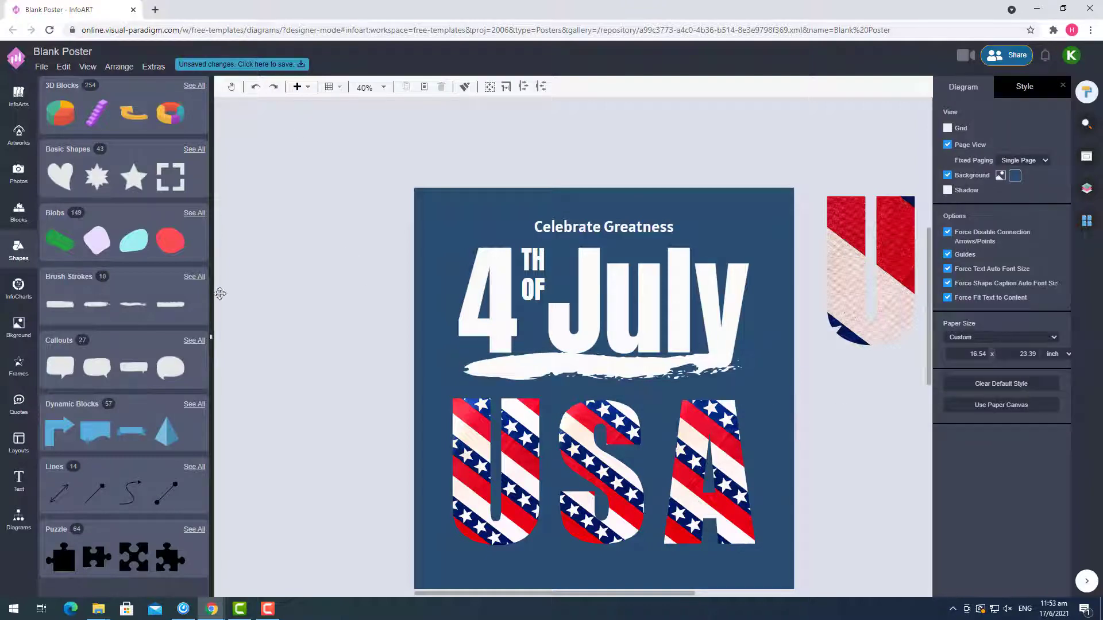
left_click(185, 278)
left_click_drag(95, 189, 310, 331)
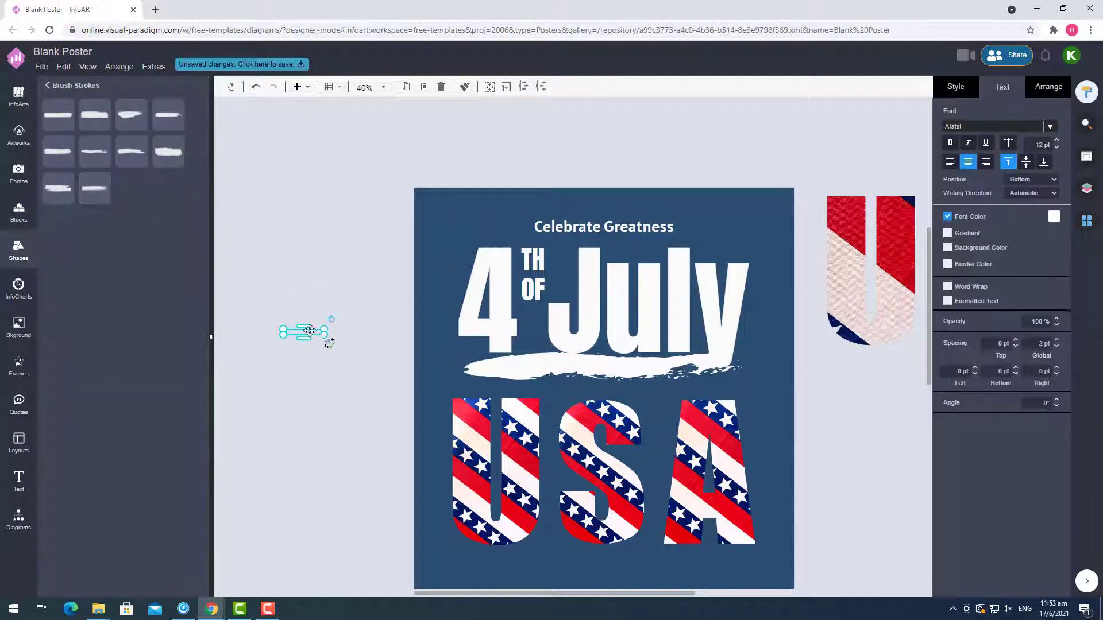
left_click(369, 352)
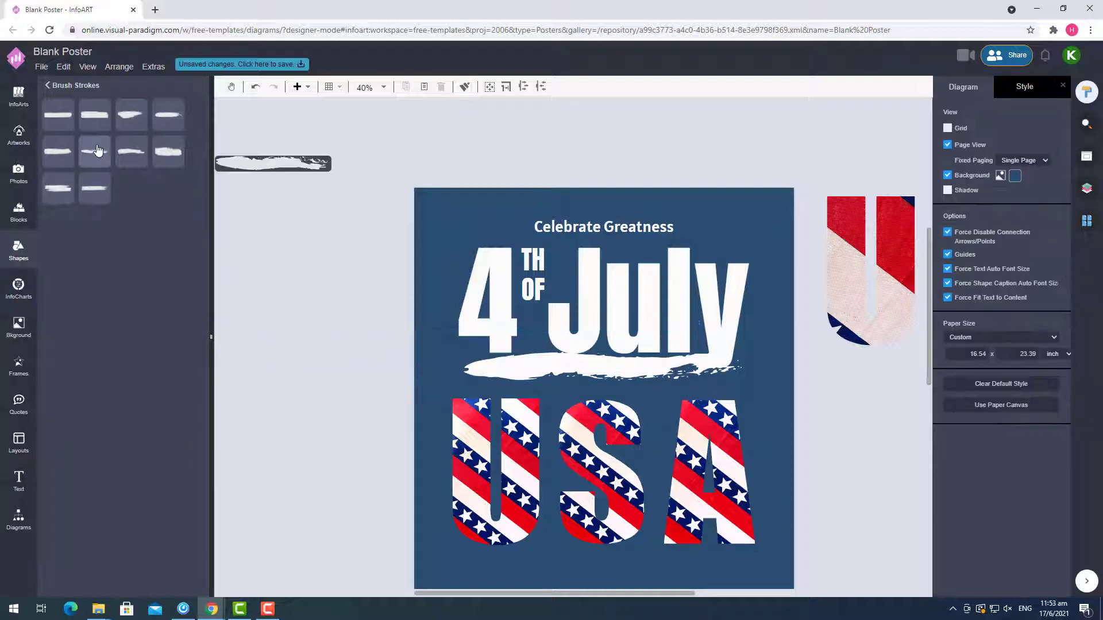
Try out a thin brush stroke in white beside the poster and remove the trial strokes
mouse_move(98, 150)
left_mouse_down()
mouse_move(256, 259)
mouse_move(308, 278)
mouse_move(494, 529)
mouse_move(345, 351)
mouse_move(322, 362)
mouse_move(379, 372)
left_mouse_up()
left_click(951, 131)
left_click(952, 131)
left_click(952, 131)
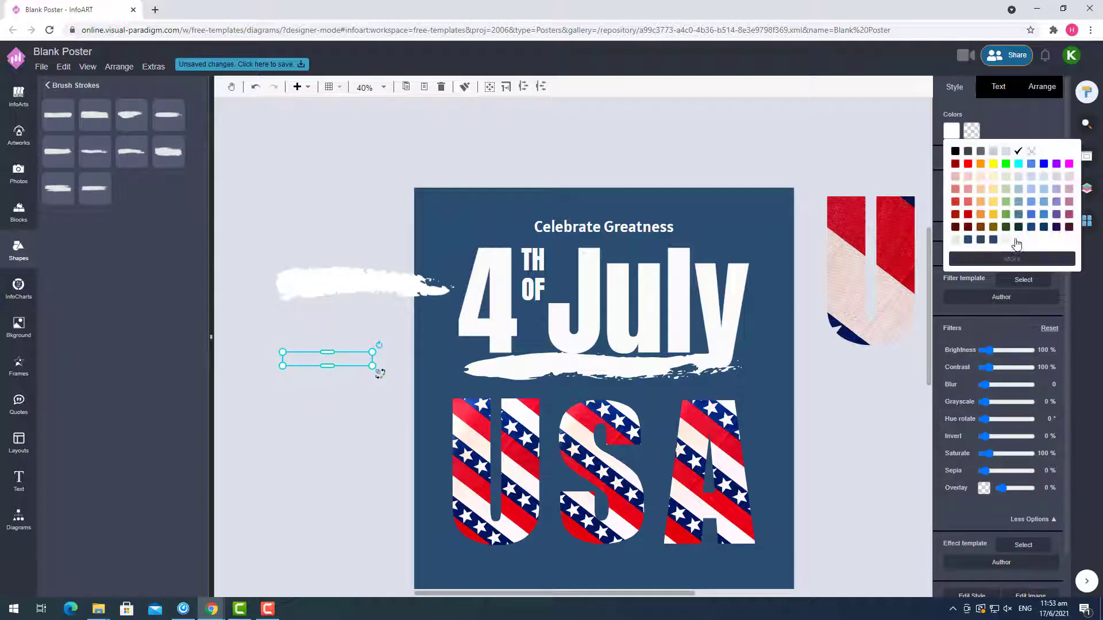
left_click(345, 365)
left_click_drag(349, 283, 364, 521)
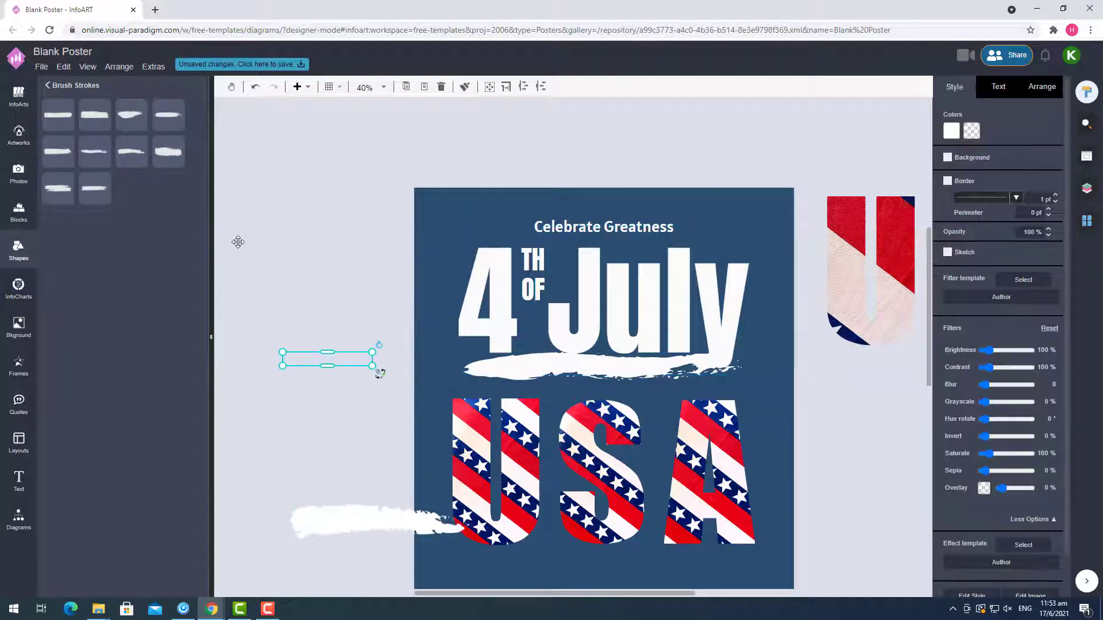
left_click(237, 242)
scroll(238, 242, "down", 2)
mouse_move(394, 406)
left_mouse_down()
mouse_move(616, 488)
mouse_move(640, 460)
left_mouse_up()
key("ctrl+z")
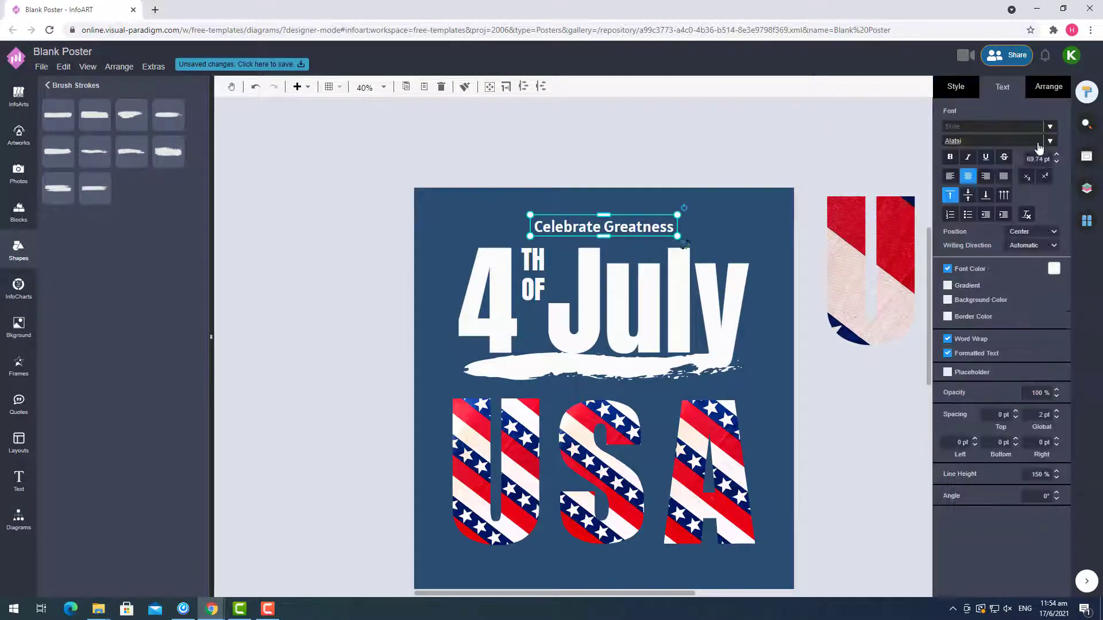
Set the font of the "Celebrate Greatness" line to Anton
left_click(1039, 143)
scroll(921, 305, "down", 5)
left_click(915, 368)
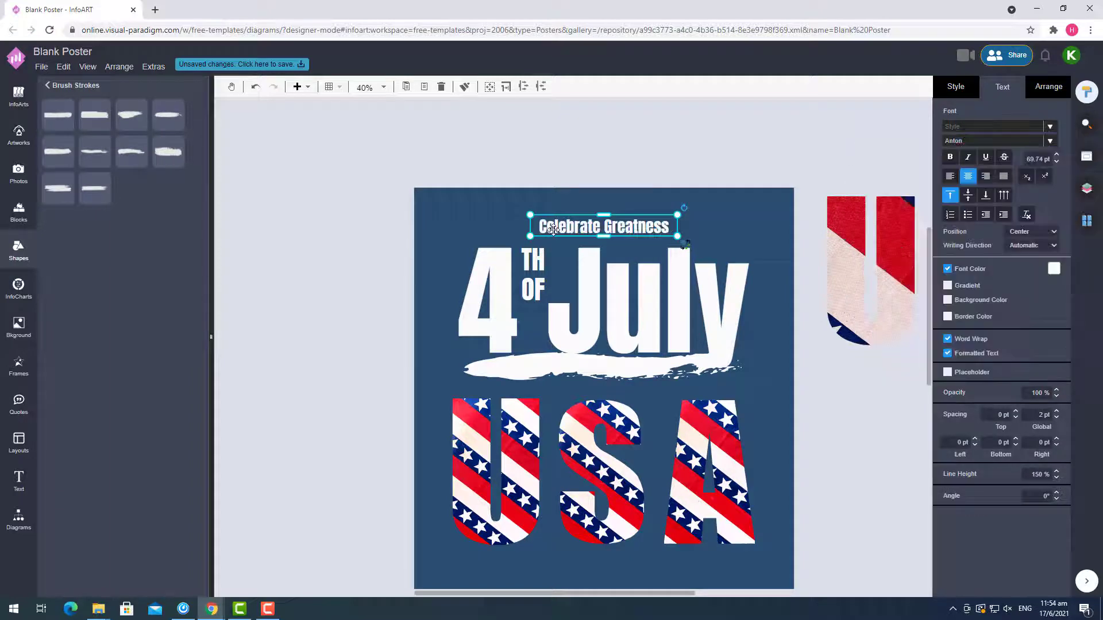
Widen the "Celebrate Greatness" text box to span most of the poster and keep it centred above the heading
double_click(553, 229)
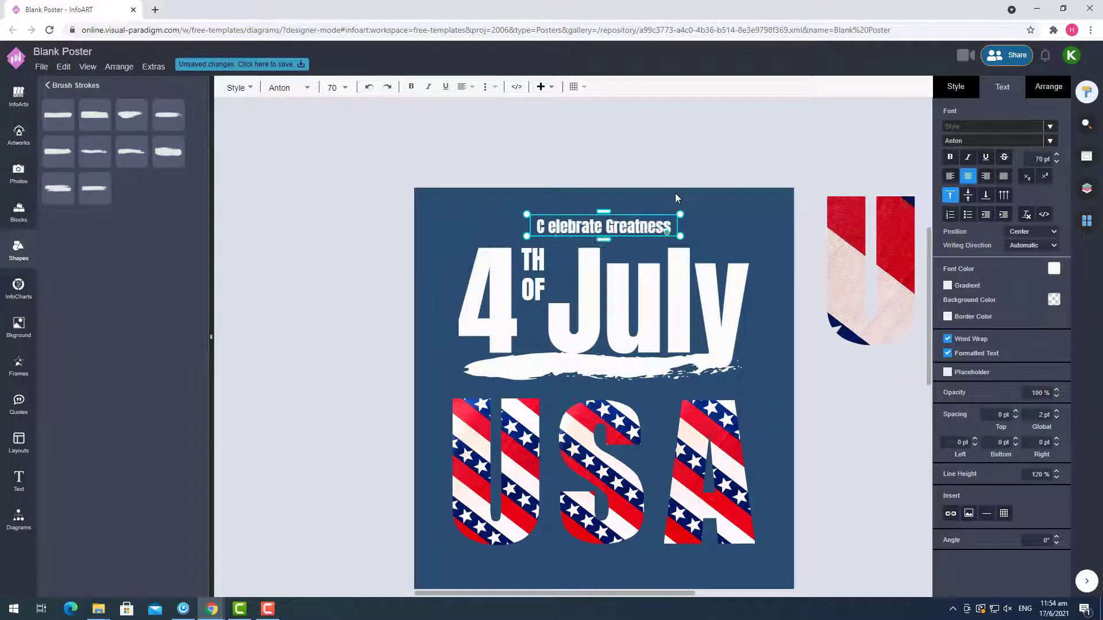
left_click(320, 111)
left_click(604, 226)
scroll(640, 172, "up", 3, "ctrl")
left_click_drag(883, 342, 923, 344)
scroll(862, 344, "down", 3, "ctrl")
left_click_drag(431, 344, 222, 344)
scroll(575, 344, "down", 2, "ctrl")
left_click_drag(580, 333, 586, 335)
Try spacing out the letters of "Celebrate Greatness" by inserting spaces between them
double_click(508, 339)
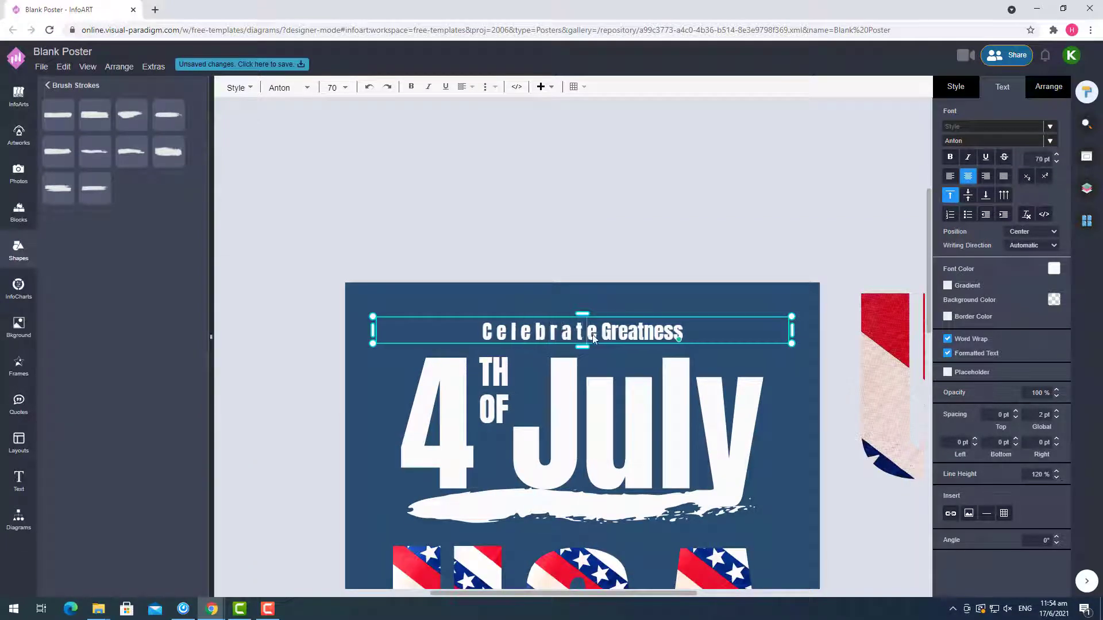
left_click_drag(626, 341, 685, 339)
left_click(671, 236)
scroll(672, 235, "down", 2)
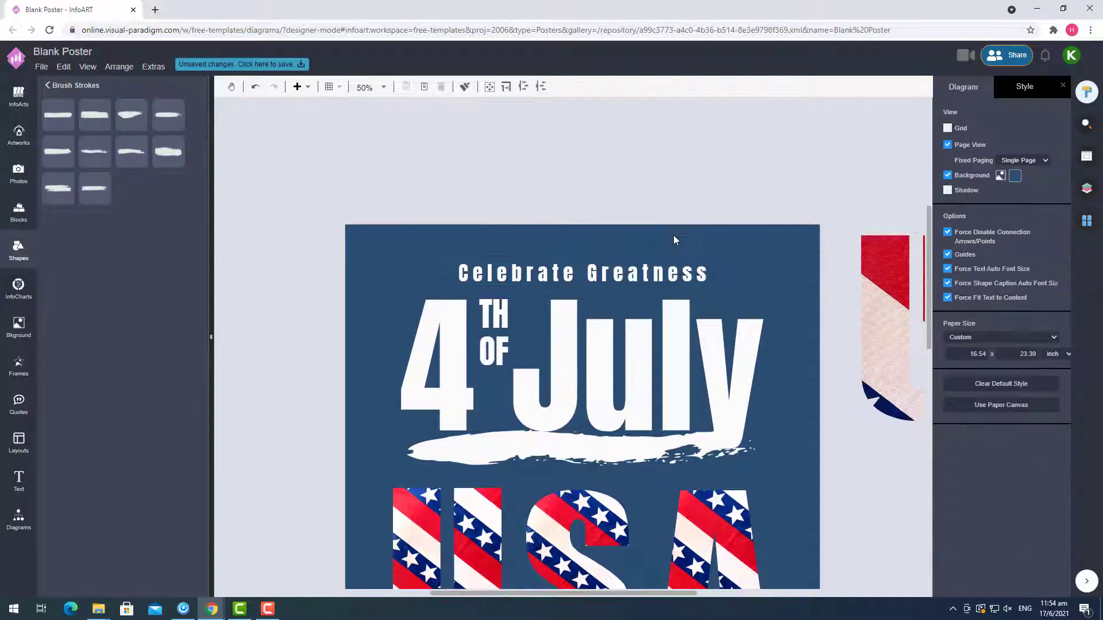
Undo the letter spacing in the "Celebrate Greatness" line
left_click(669, 214)
key("ctrl+z")
scroll(756, 128, "down", 1)
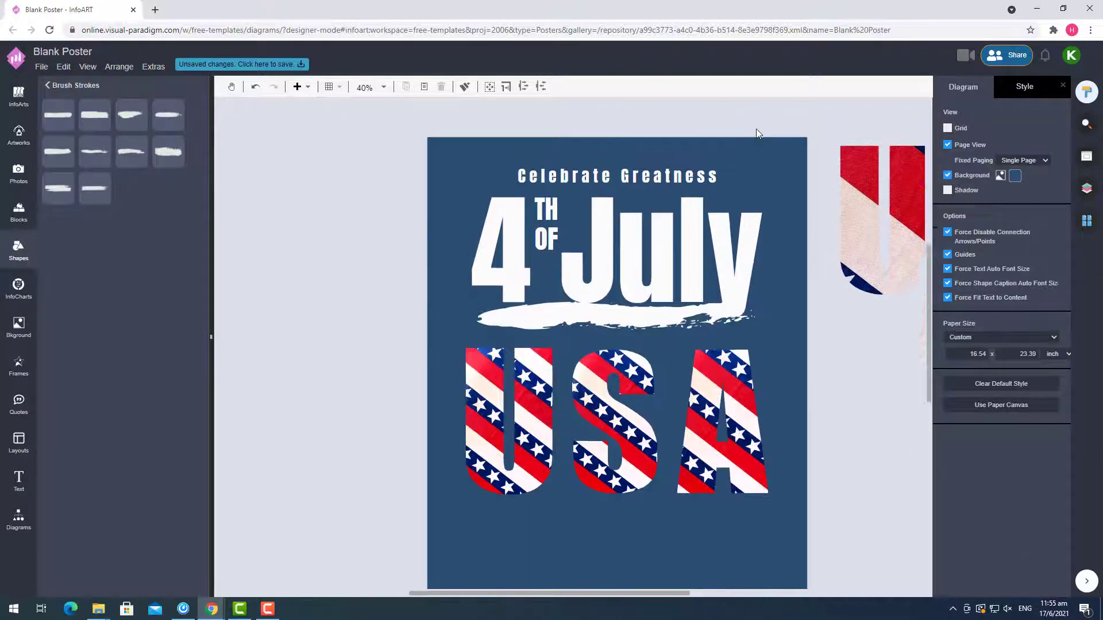
scroll(735, 155, "up", 1)
key("ctrl+z")
key("Escape")
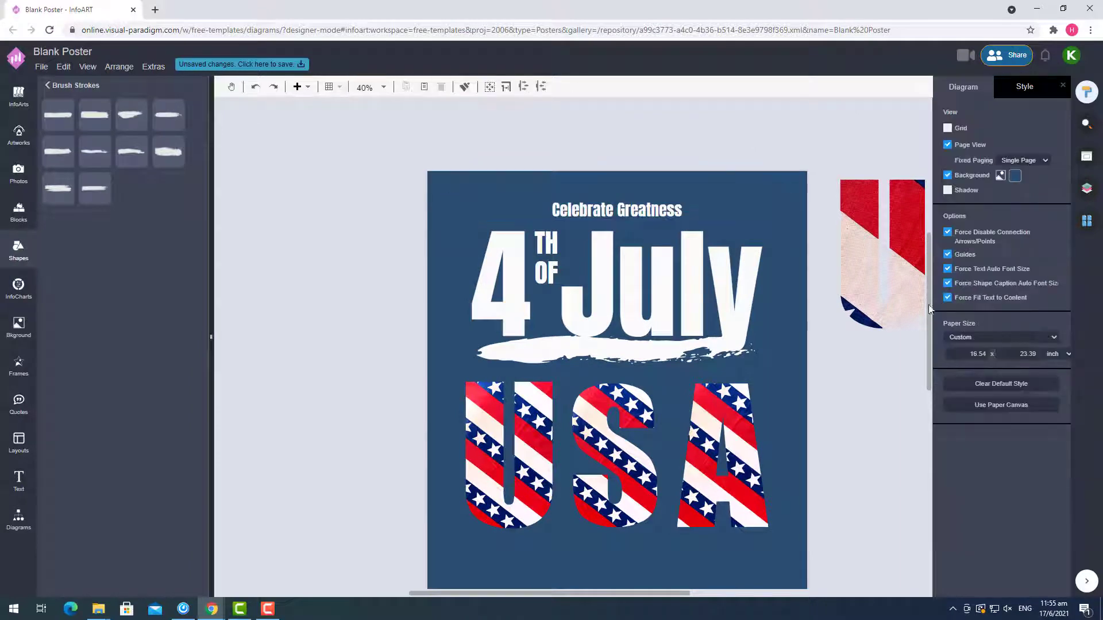
Add the Statue of Liberty artwork from an "america" search beside the 4 and change its light blues to muted greyish teal
left_click(18, 135)
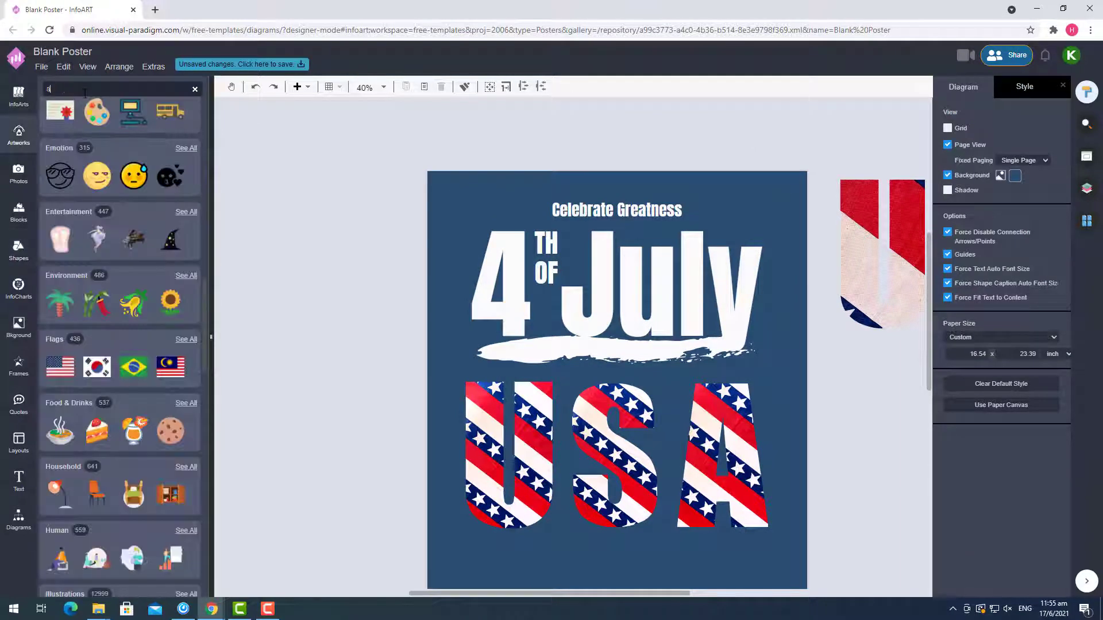
left_click_drag(58, 228, 466, 287)
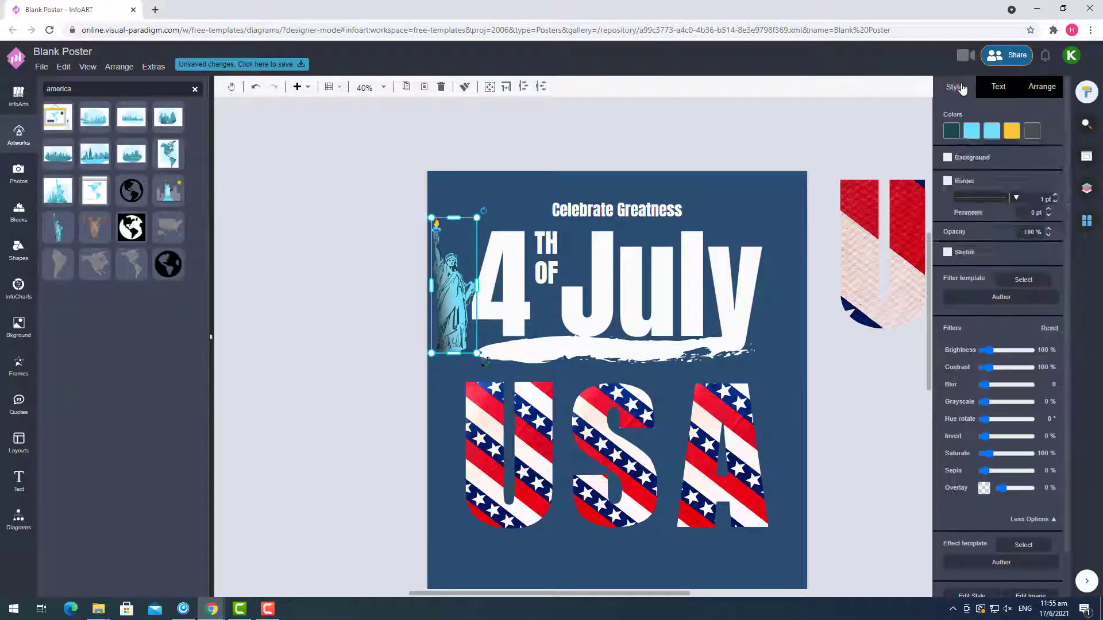
left_click(971, 131)
left_click(997, 141)
left_click(997, 141)
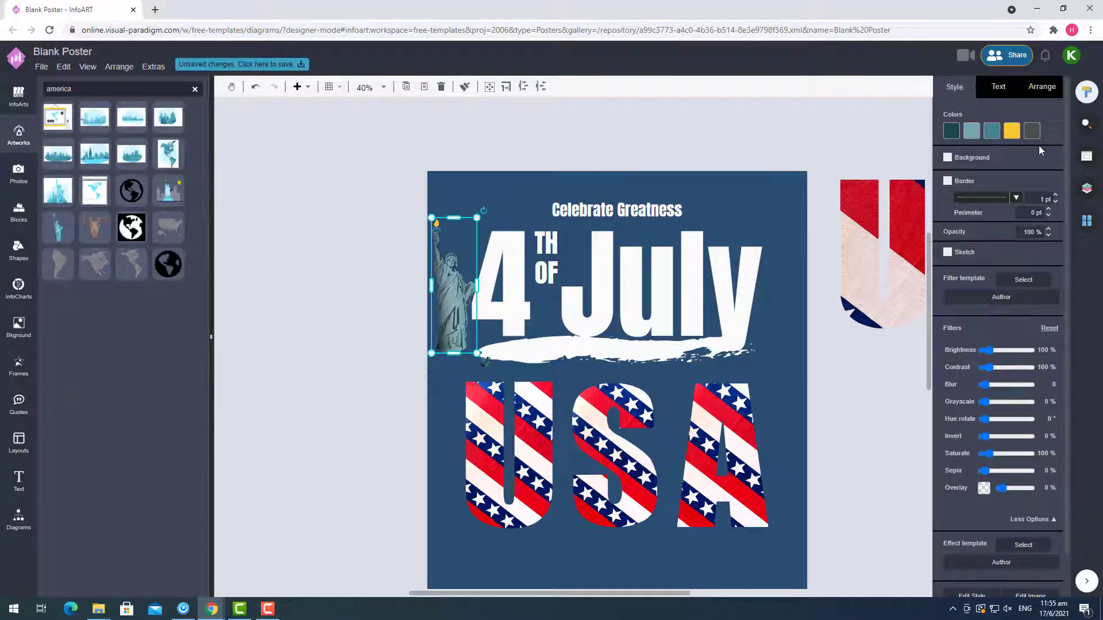
Try recolouring the statue's darkest tone to dark blue
left_click(951, 131)
left_click(1020, 230)
left_click(951, 131)
left_click(1032, 240)
left_click(951, 131)
left_click(1034, 235)
left_click(952, 131)
left_click(1048, 236)
Change the yellow of the statue's torch flame to pale yellow
left_click(1011, 131)
left_click(1018, 195)
left_click(1012, 131)
left_click(1049, 235)
Shift the statue, the 4th of July heading and the brush stroke together slightly to the right on the poster
left_click(549, 238)
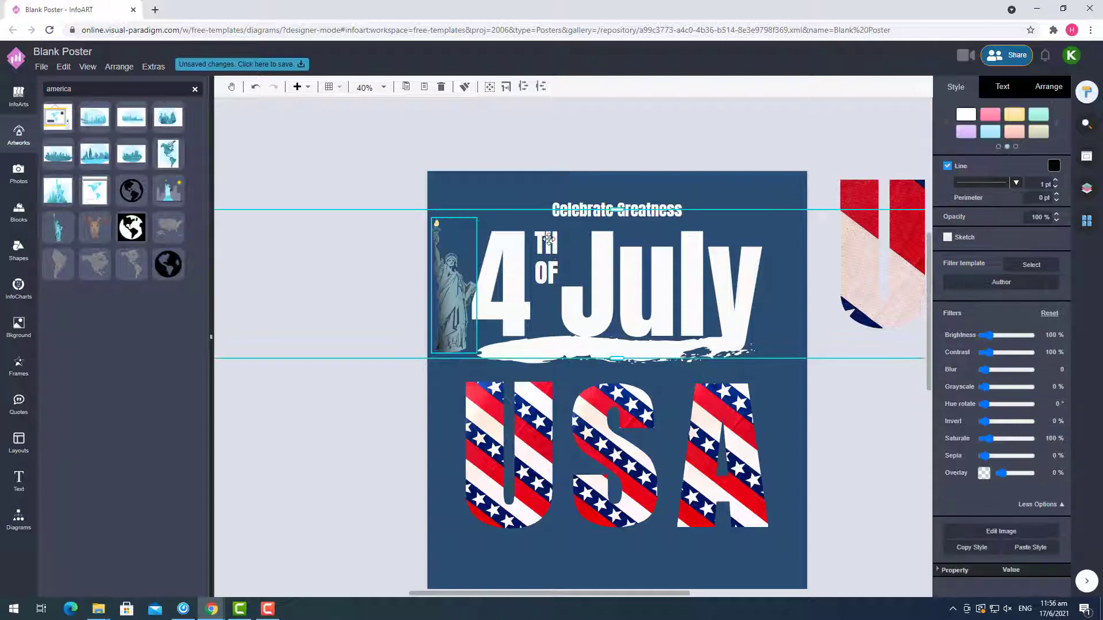
left_click_drag(636, 345, 657, 345)
key("Escape")
Try recolouring the last shading colour of the statue to the poster's dark blue
left_click(489, 284)
left_click(971, 131)
left_click(972, 131)
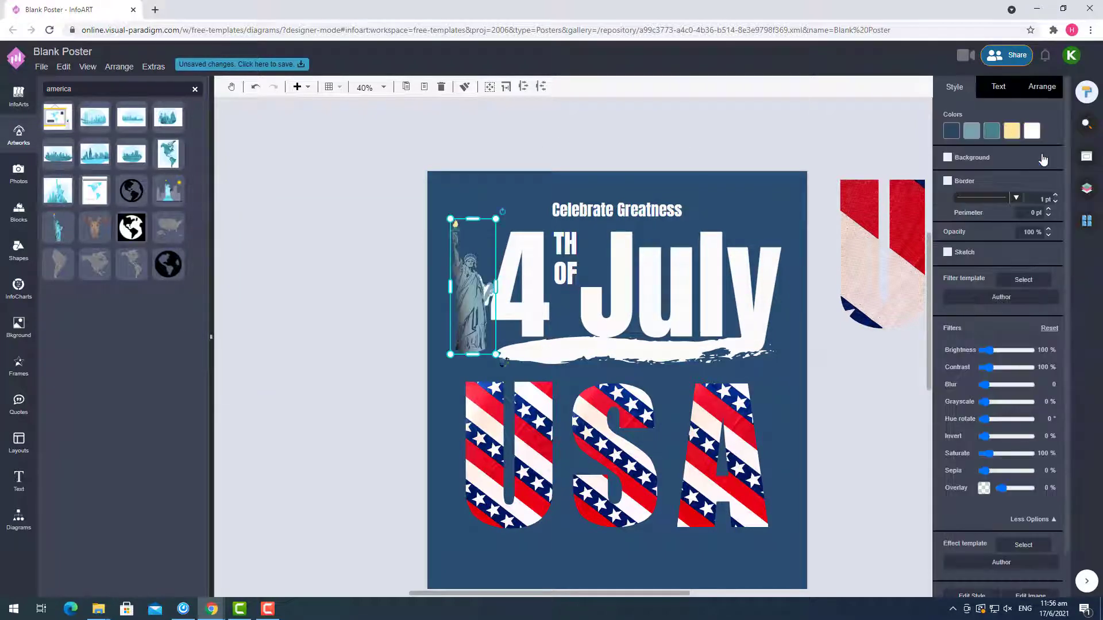
left_click(971, 131)
left_click(1052, 241)
left_click(962, 130)
left_click(1017, 220)
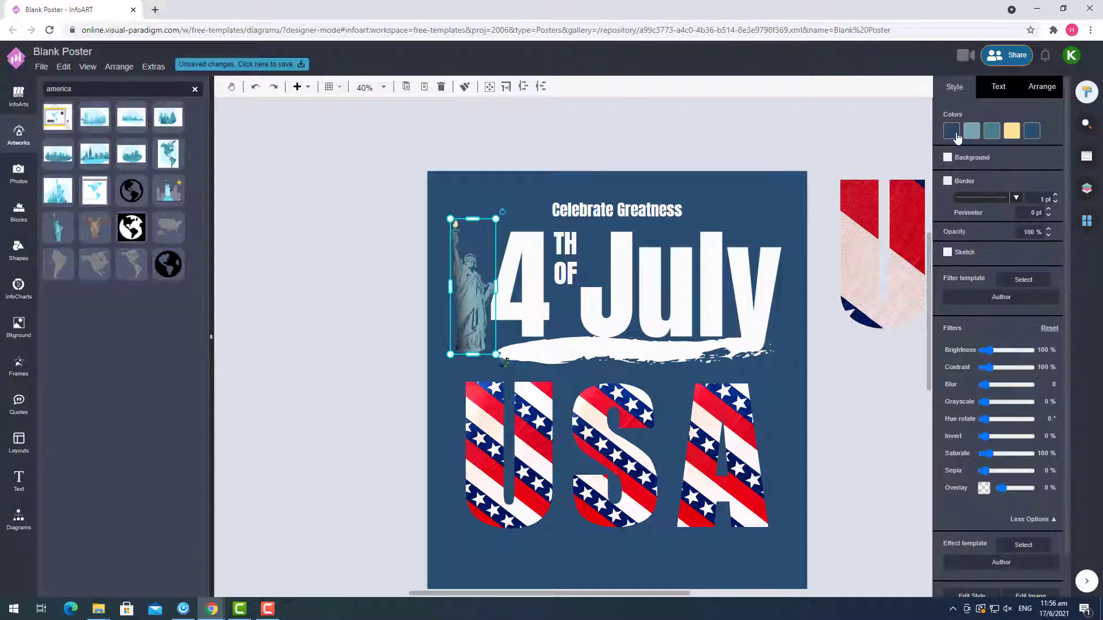
Set the statue's outline and darkest shading colours to black (#000000)
left_click(956, 136)
left_click(956, 154)
left_click(1032, 131)
left_click(955, 151)
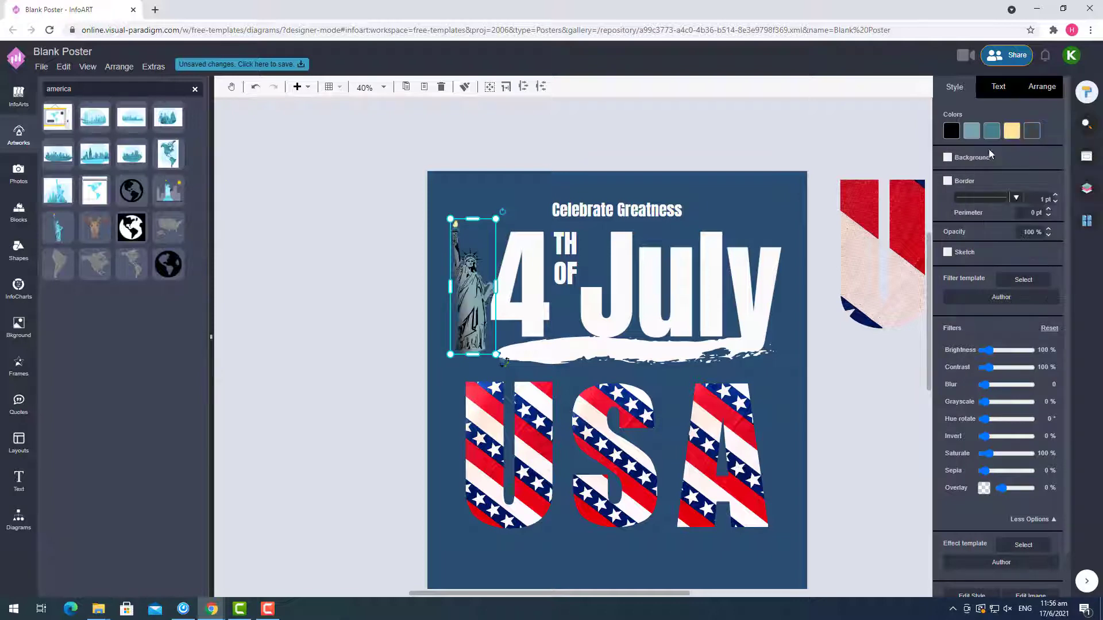
left_click(1032, 131)
left_click(983, 259)
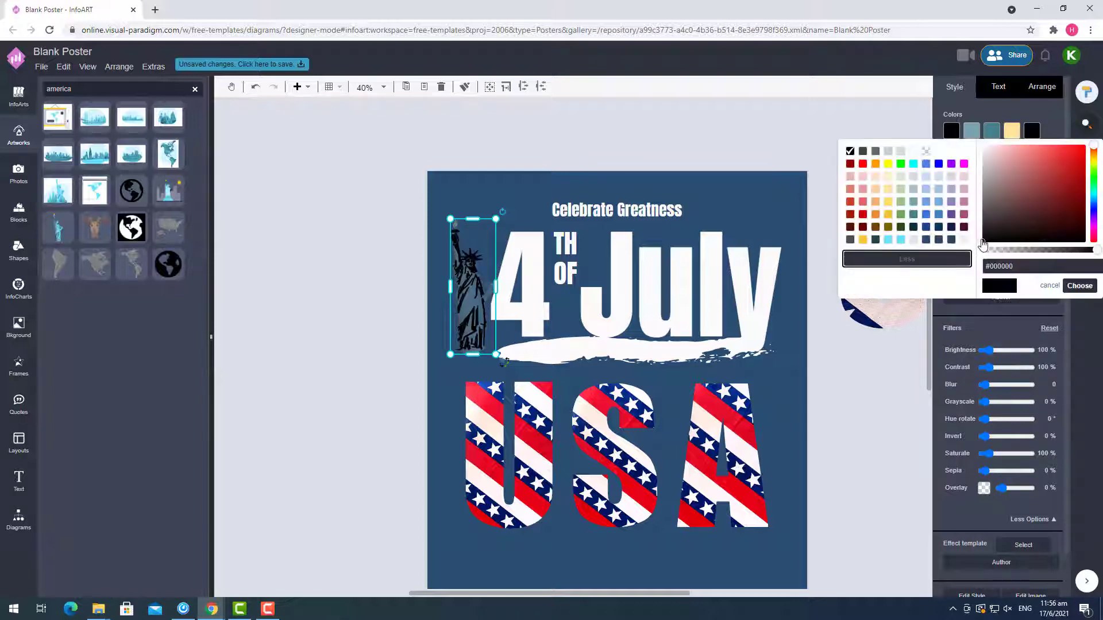
left_click(1080, 286)
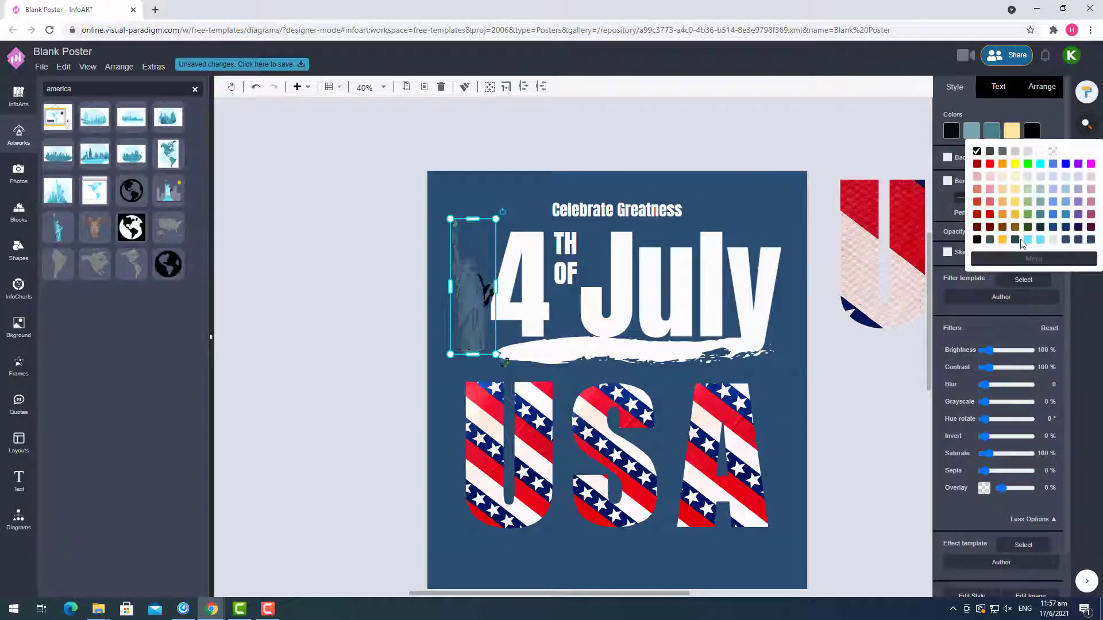
left_click(1001, 133)
left_click(989, 172)
left_click(837, 155)
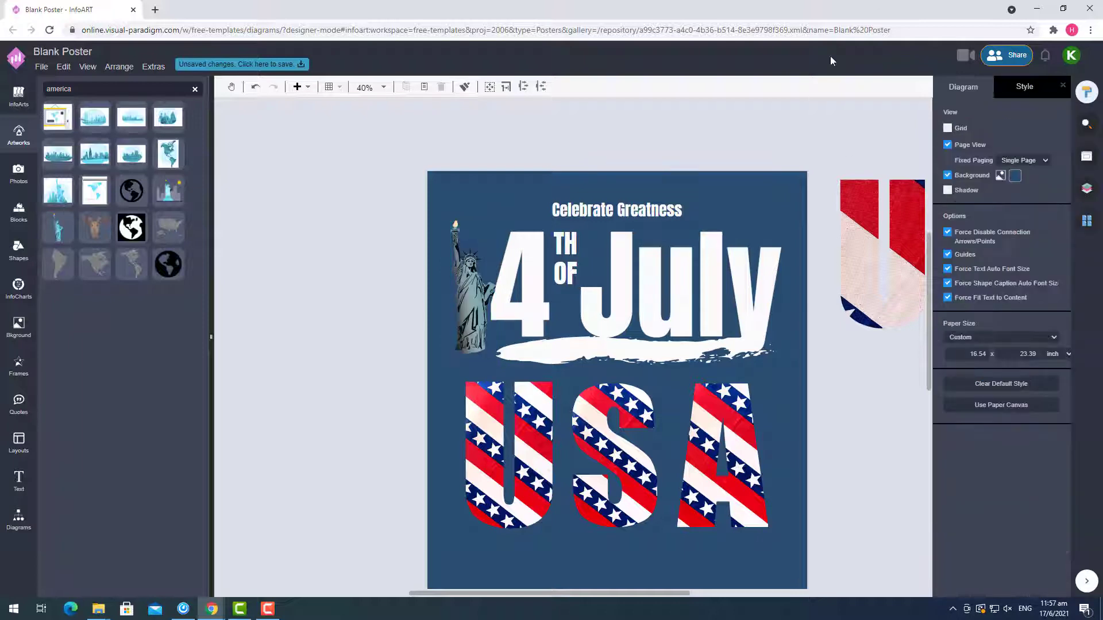
Extend the brush stroke's left end so that it runs beneath the statue
scroll(404, 189, "down", 1)
left_click(557, 293)
left_click_drag(495, 295, 446, 295)
left_click(859, 351)
scroll(858, 351, "up", 1)
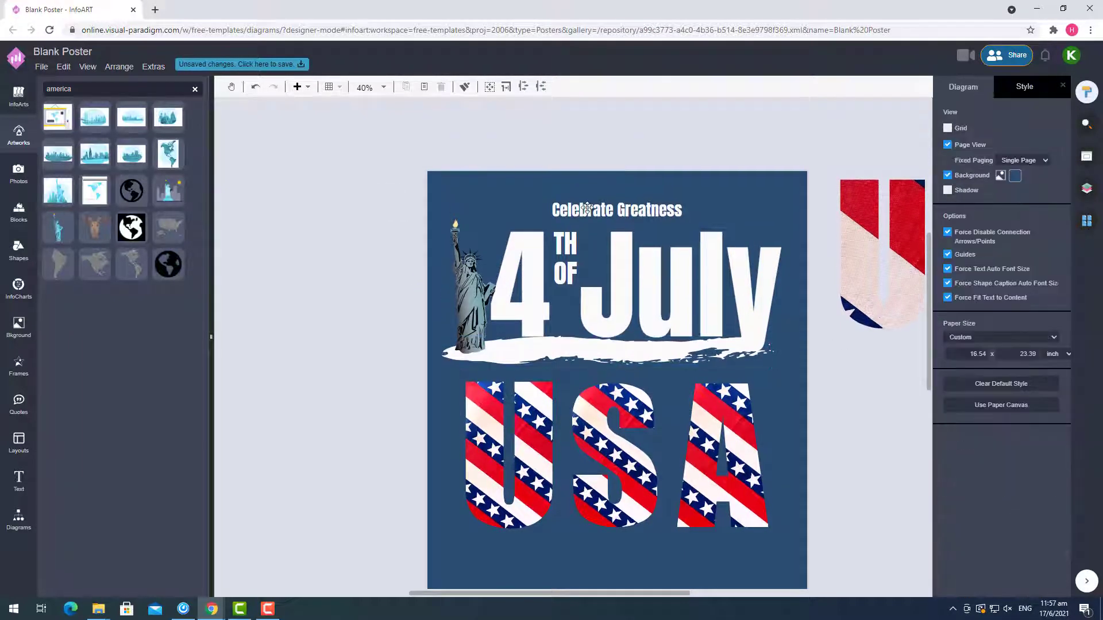
Shorten the line above the heading to "Celebrate" and space out its letters
double_click(587, 208)
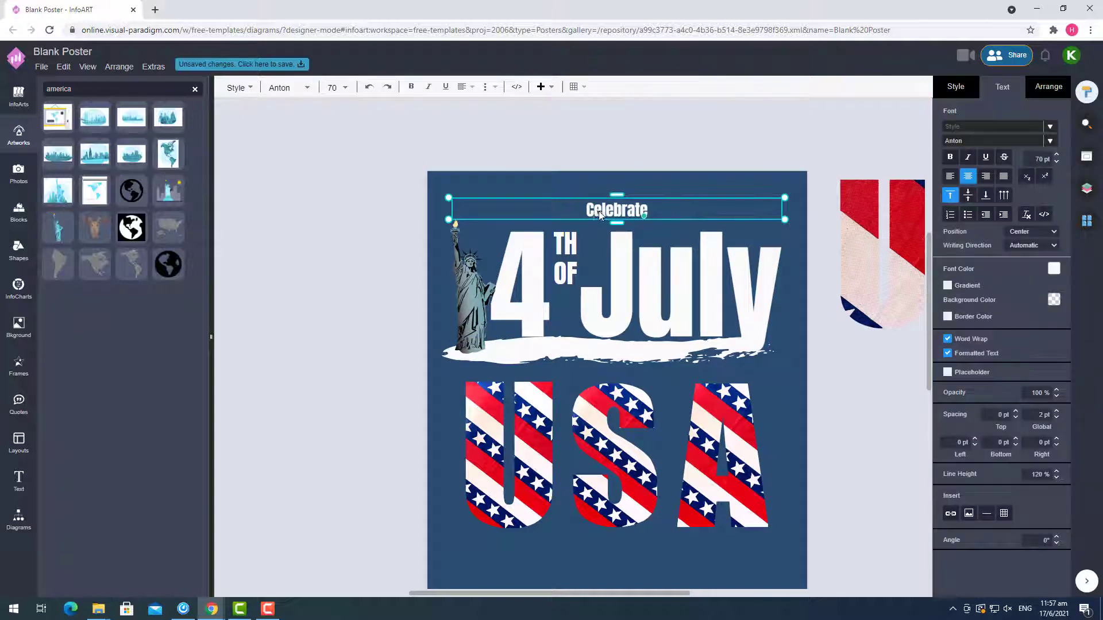
left_click(627, 148)
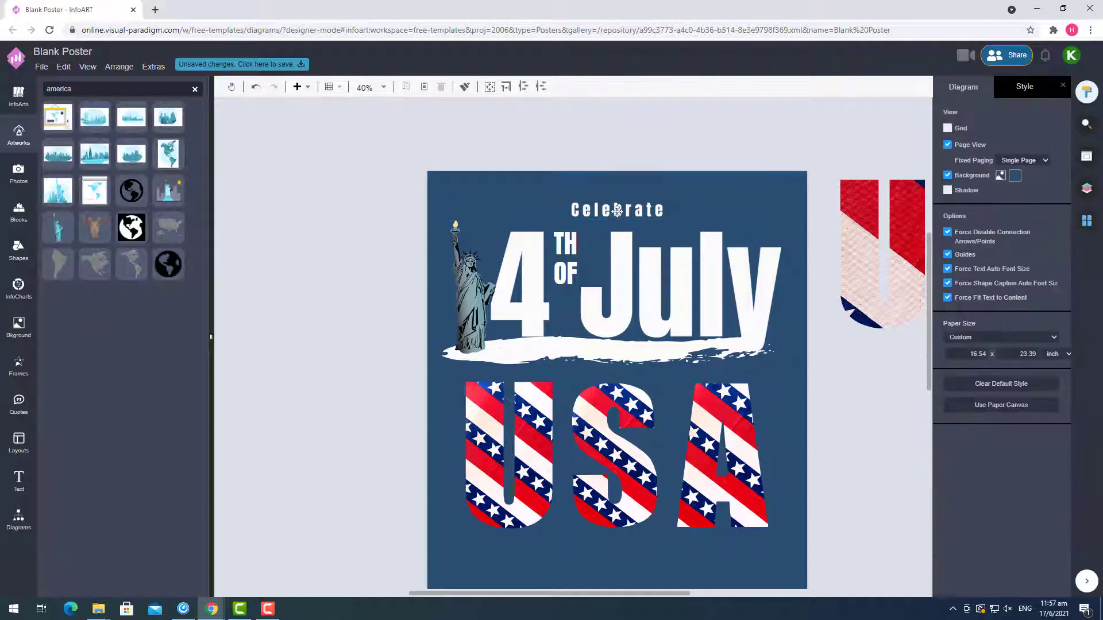
left_click(615, 210)
left_click(633, 135)
Move all the poster's text and artwork together slightly to the right and down
key("ctrl+a")
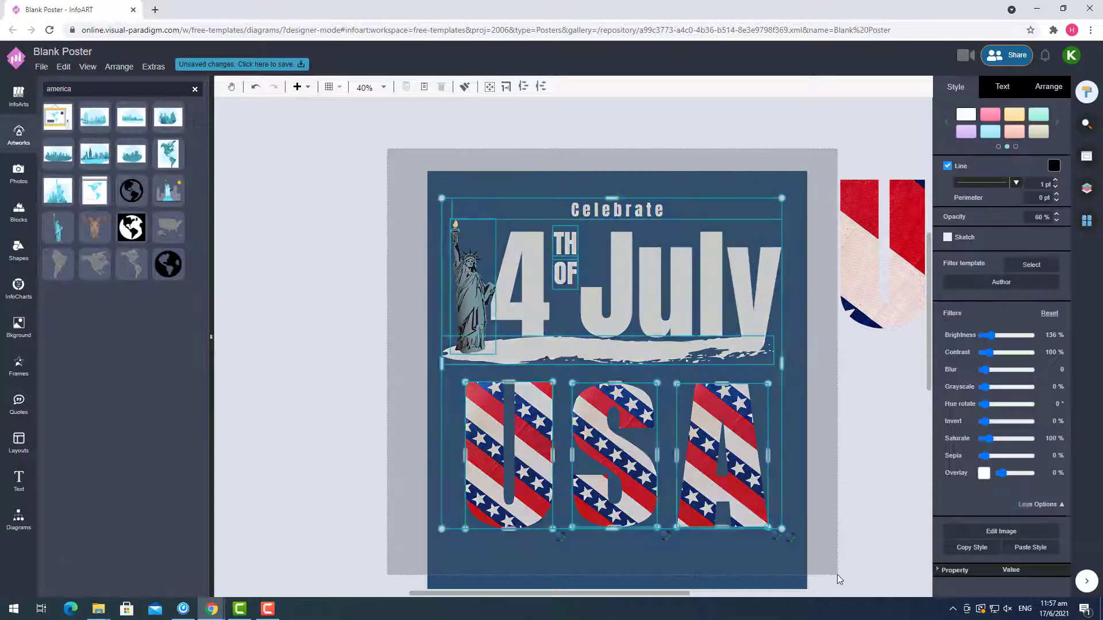
scroll(287, 216, "down", 1)
left_click_drag(286, 213, 311, 222)
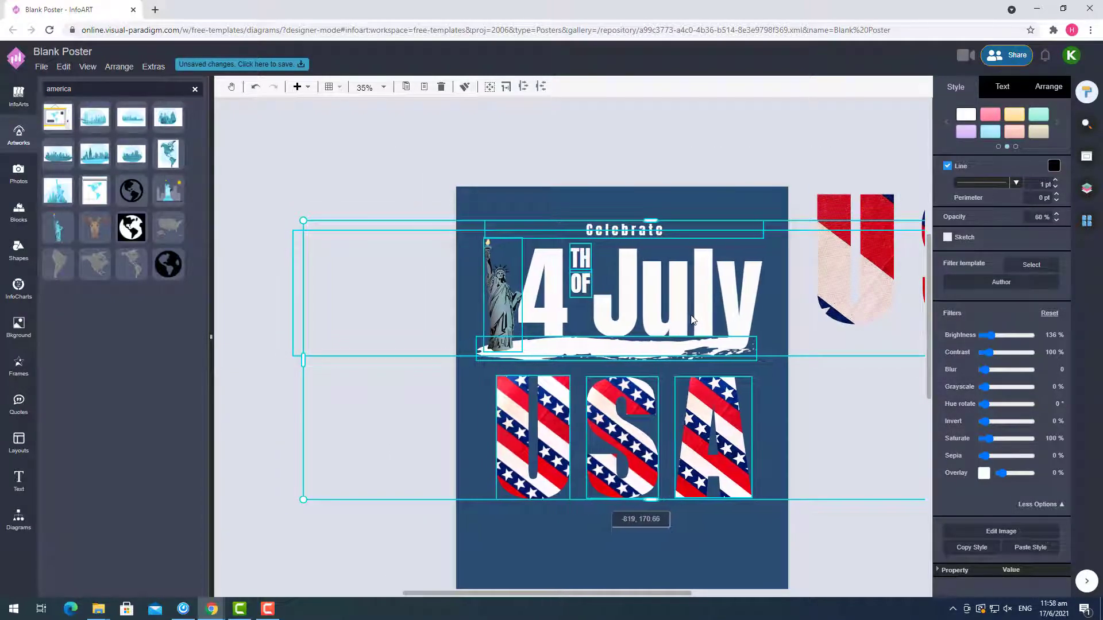
left_click(316, 158)
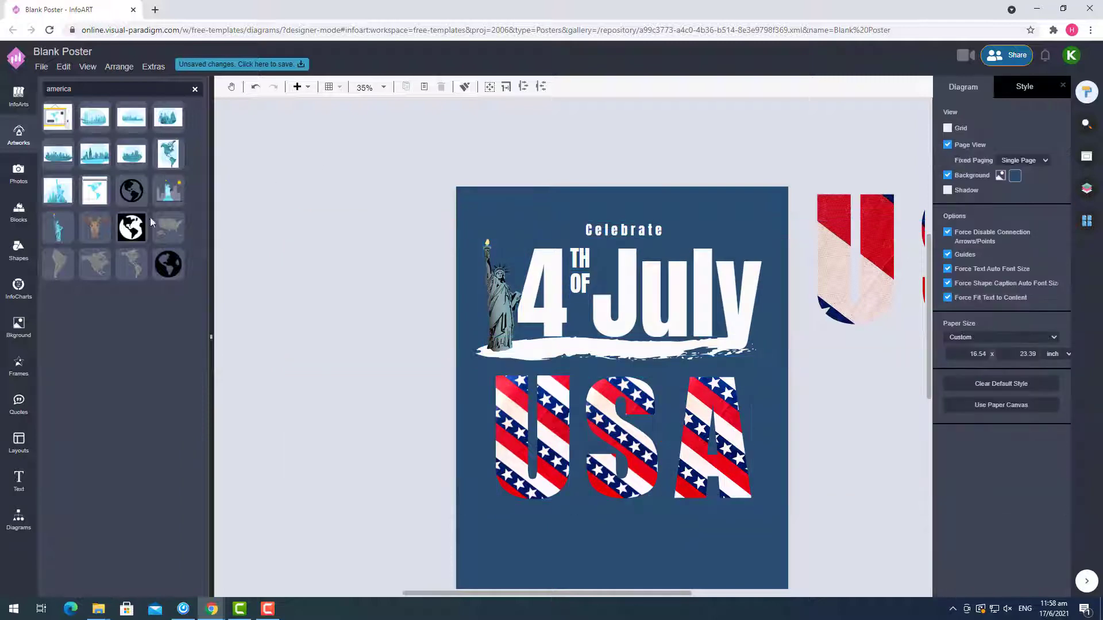
Add a rectangle with no fill and a white 60 pt outline at the poster's left edge
left_click(19, 520)
left_click_drag(59, 507, 469, 509)
left_click(1045, 207)
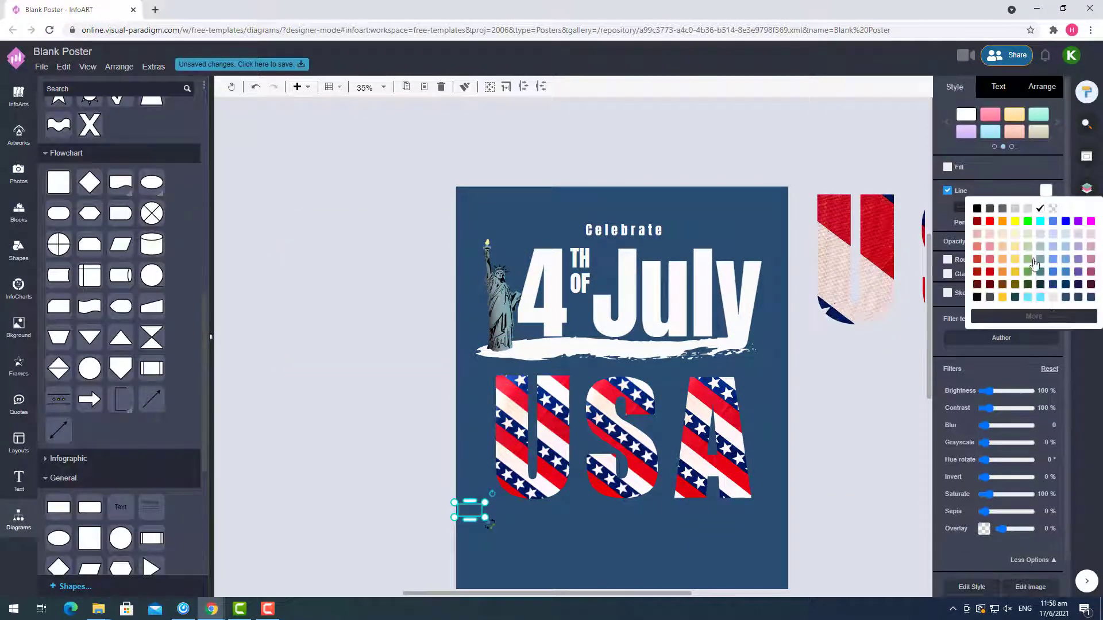
left_click(981, 371)
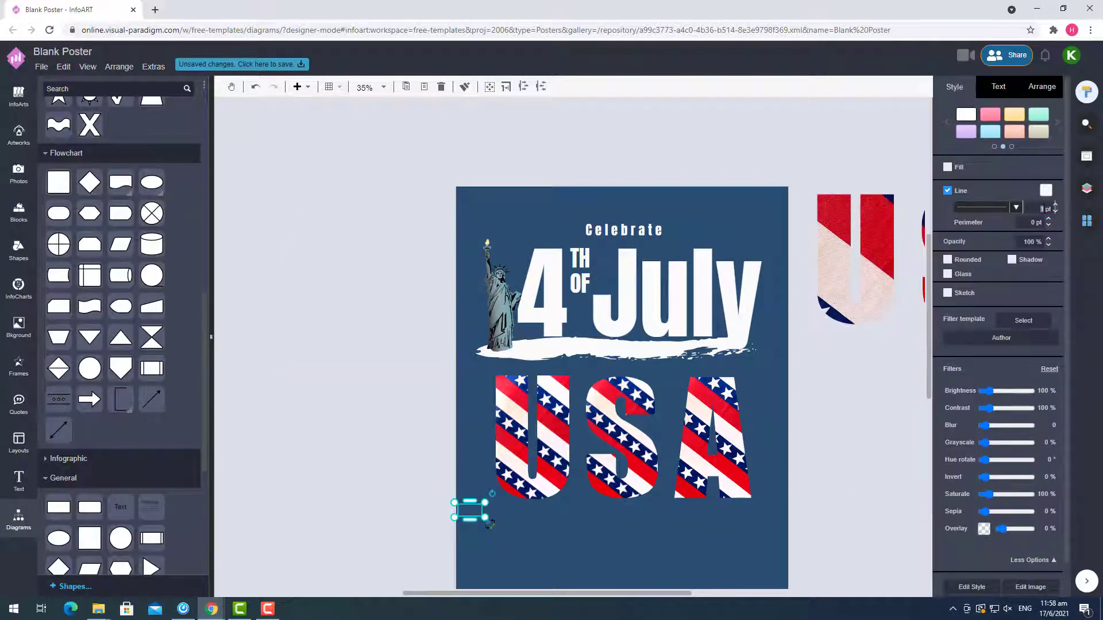
Stretch the white rectangle outline over the whole page so that it frames the poster
left_click_drag(453, 426, 901, 317)
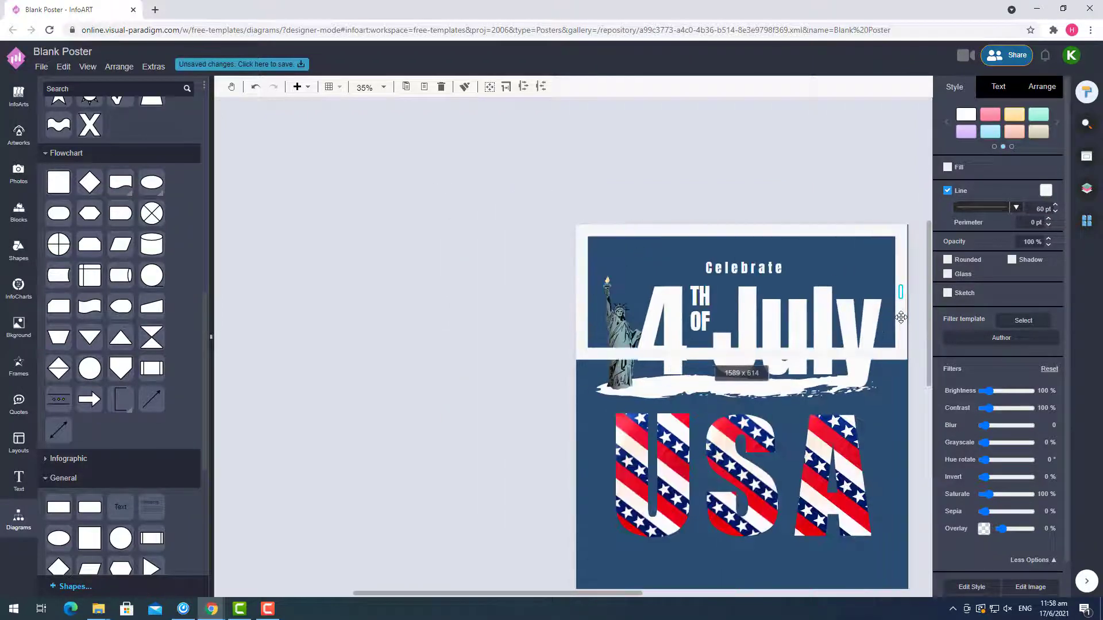
scroll(721, 343, "down", 1)
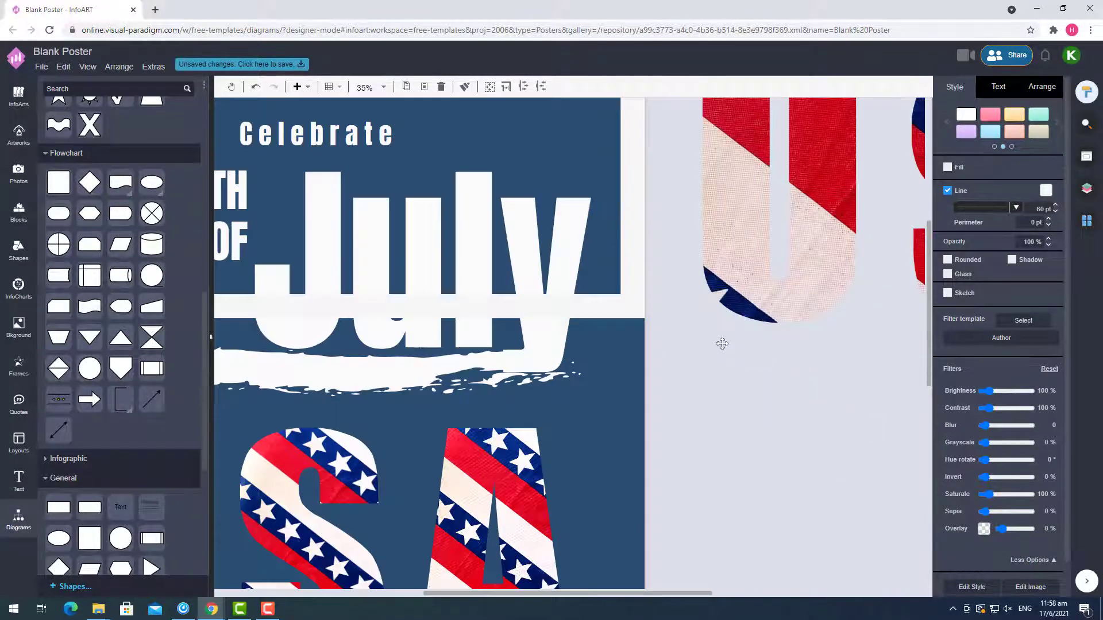
left_click_drag(511, 377, 506, 504)
left_click(746, 412)
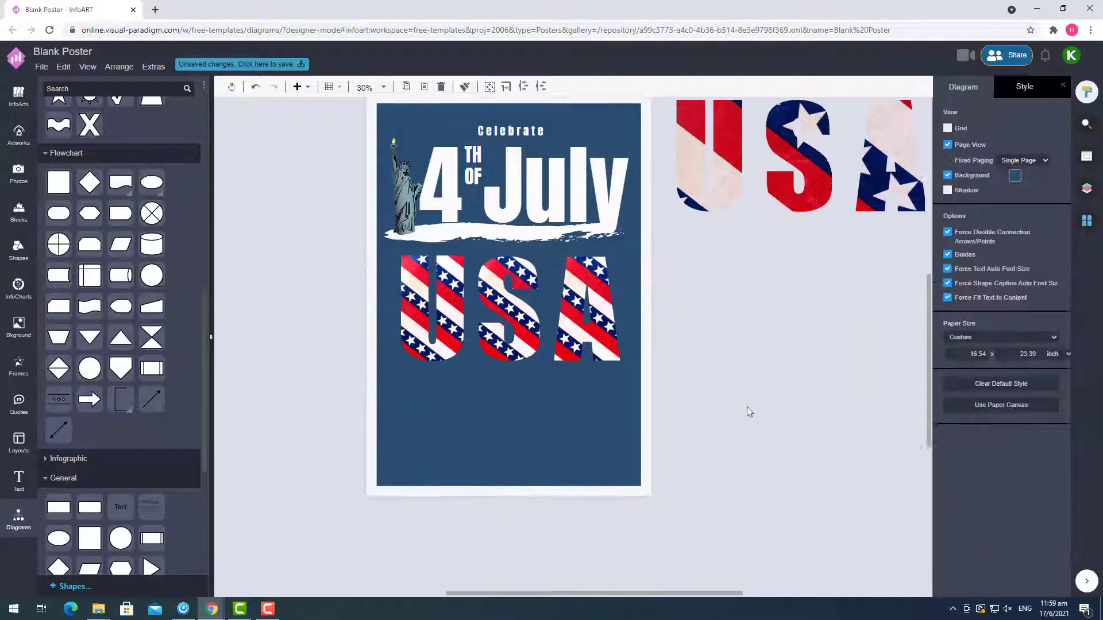
left_click(653, 555)
left_click(922, 451)
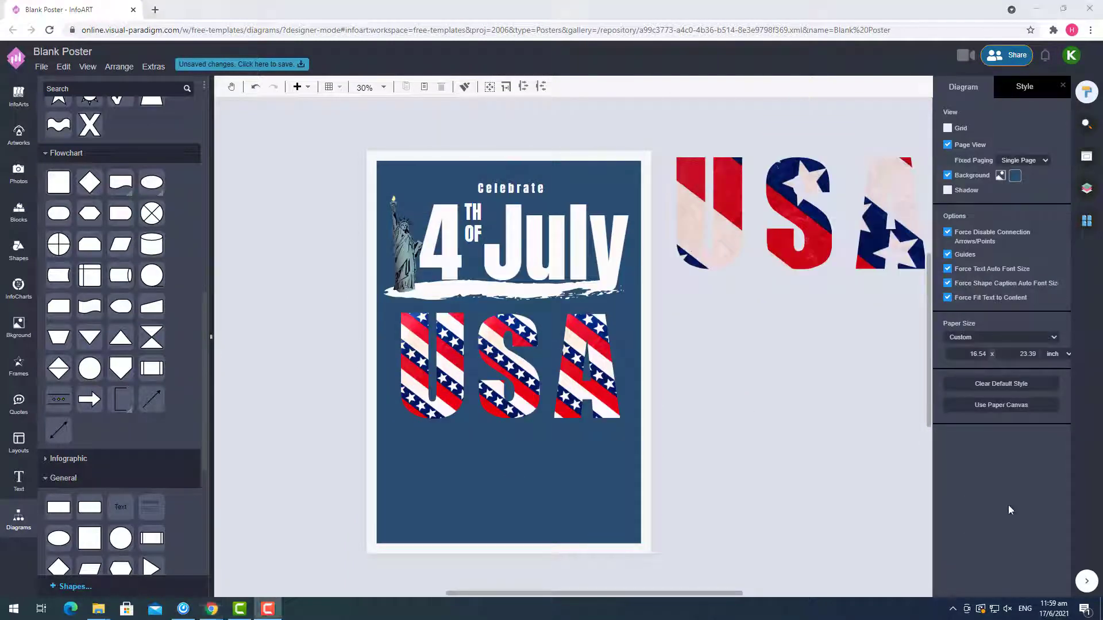
Search the diagram shapes and artworks for "star" and add the half-filled five-pointed star artwork to the canvas
type("star")
key("Return")
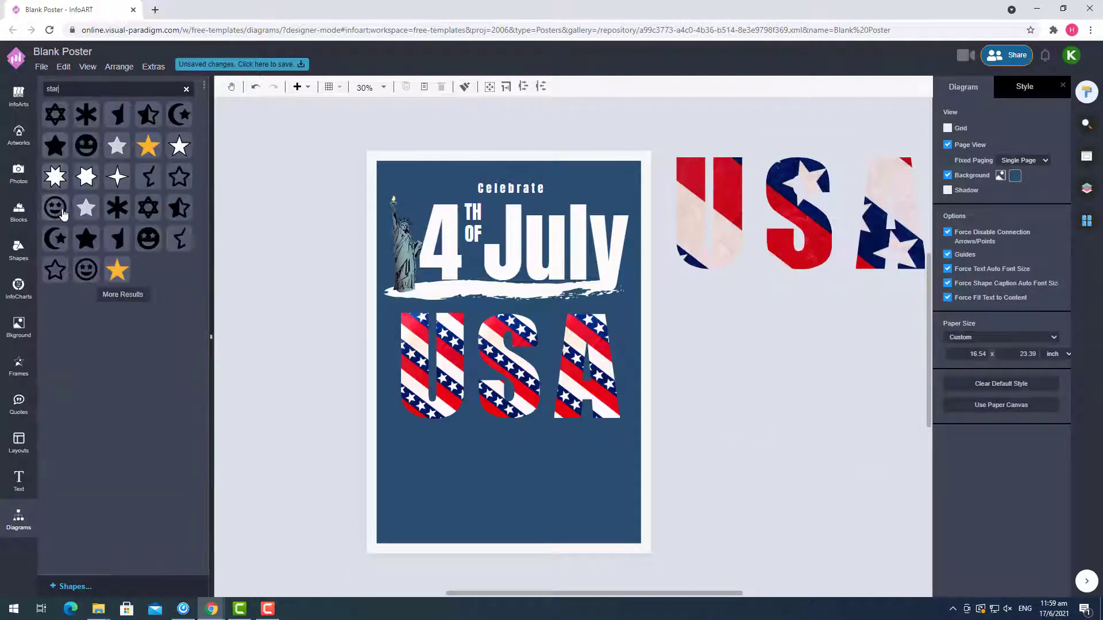
left_click(19, 138)
type("star")
key("Return")
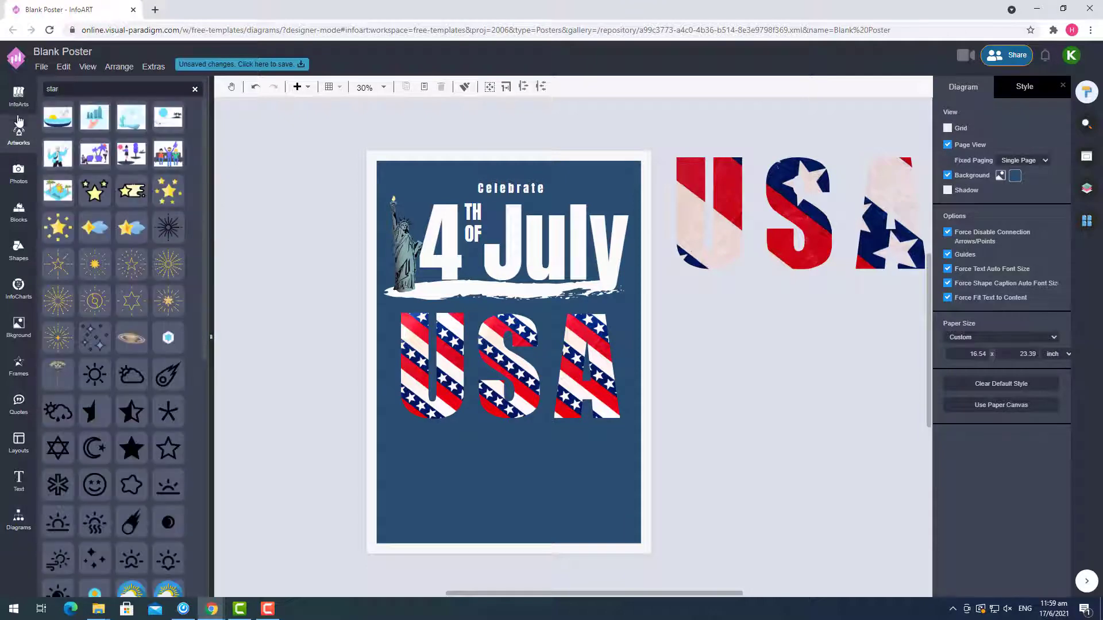
scroll(128, 361, "down", 3)
left_click(130, 356)
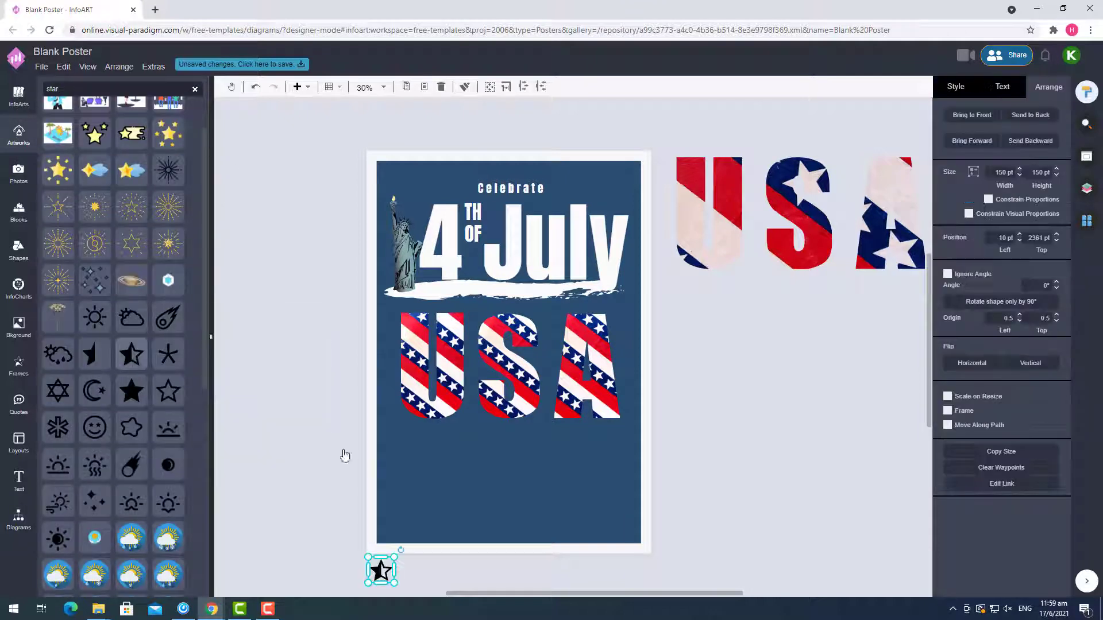
Colour the star white, shrink it to about 113 x 113 pt and place it to the left of "Celebrate"
left_click(1018, 118)
left_click(956, 214)
left_click_drag(381, 571, 441, 442)
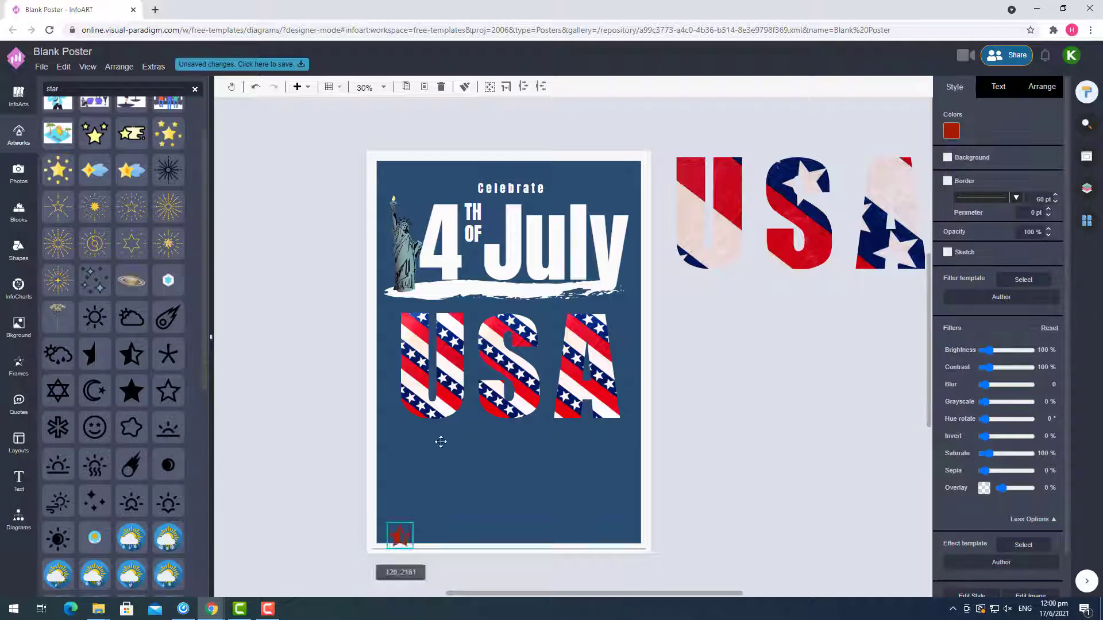
left_click(951, 131)
left_click(953, 246)
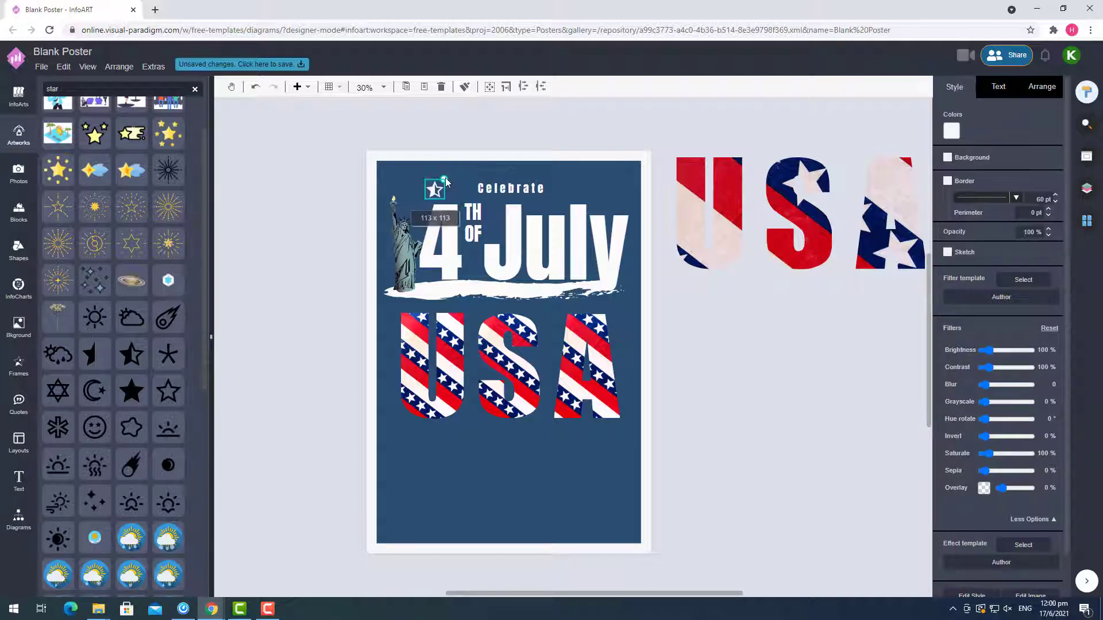
scroll(480, 148, "up", 1)
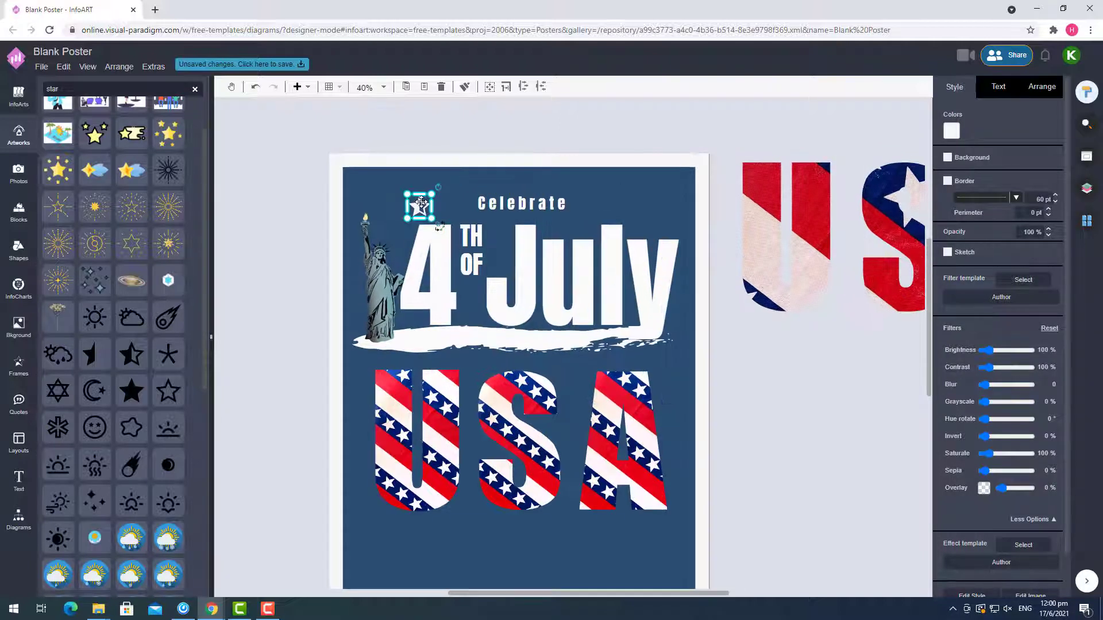
Line up three solid white 87.5 pt stars in an evenly spaced row to the left of "Celebrate"
left_click(950, 132)
left_click(953, 246)
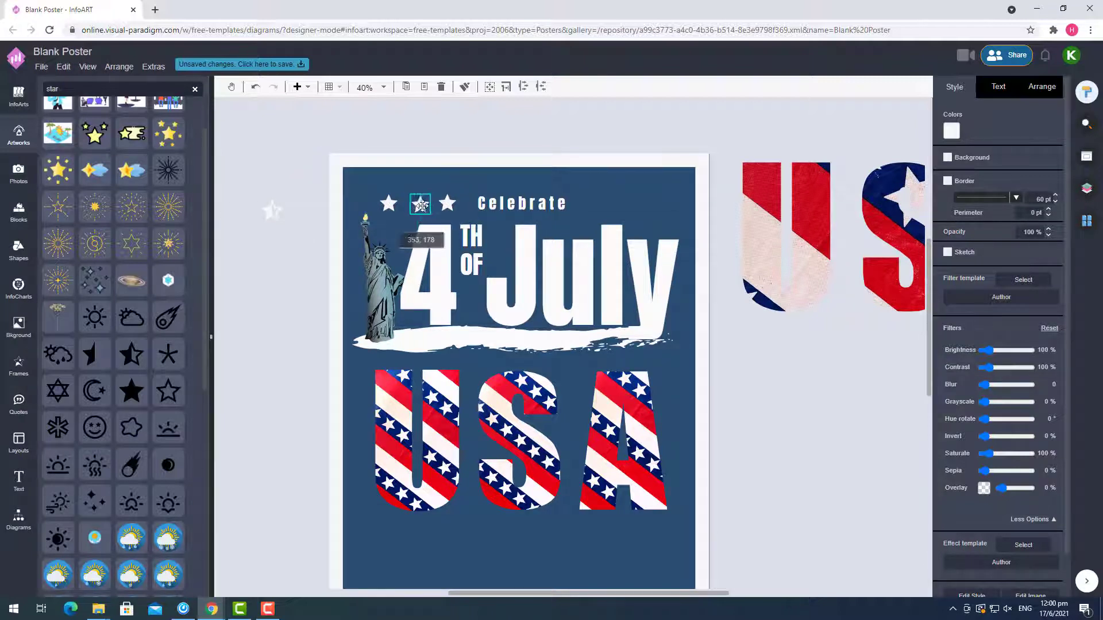
left_click_drag(423, 207, 422, 207)
left_click(389, 204, "shift")
left_click(448, 203, "shift")
left_click(1042, 87)
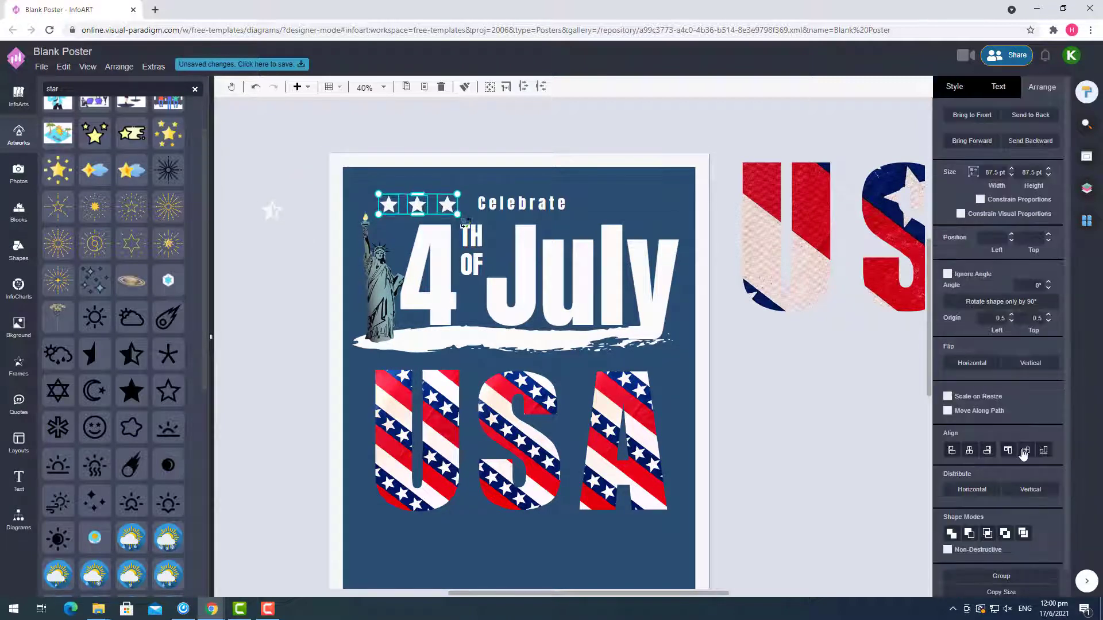
Copy the three-star row to the other side of "Celebrate" and centre both rows and the word above the heading
key("ctrl+c")
key("ctrl+v")
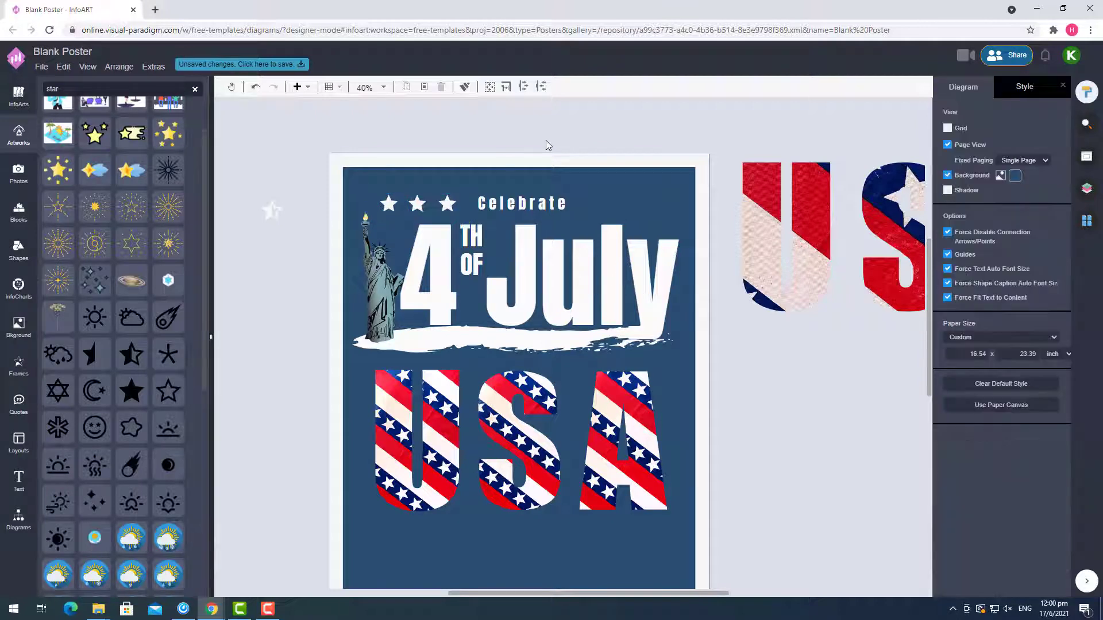
left_click_drag(582, 144, 635, 199)
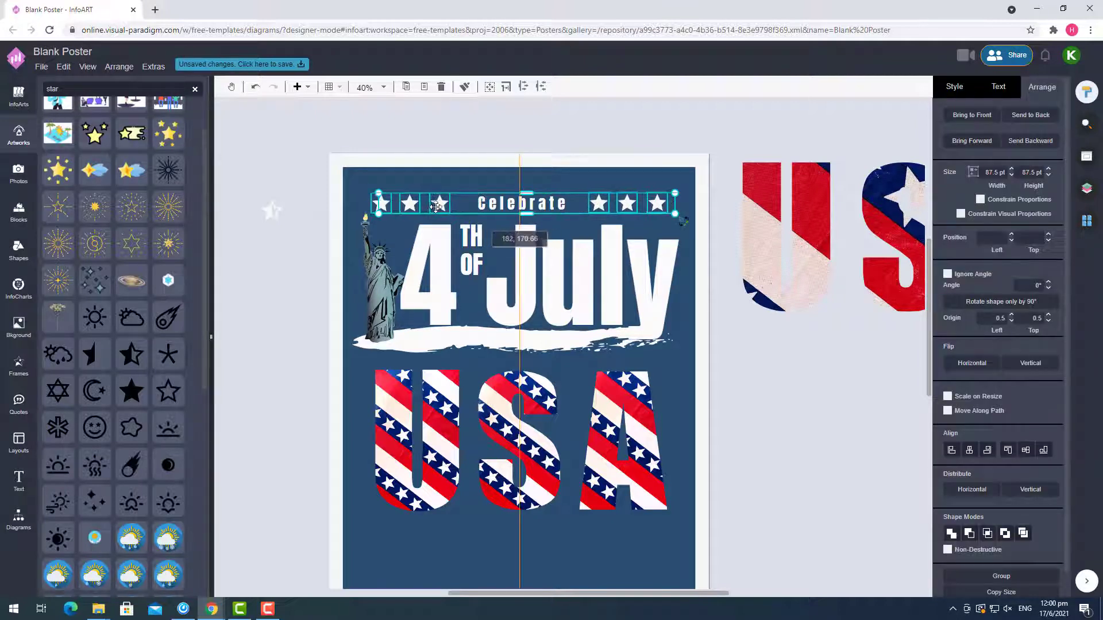
left_click(527, 206)
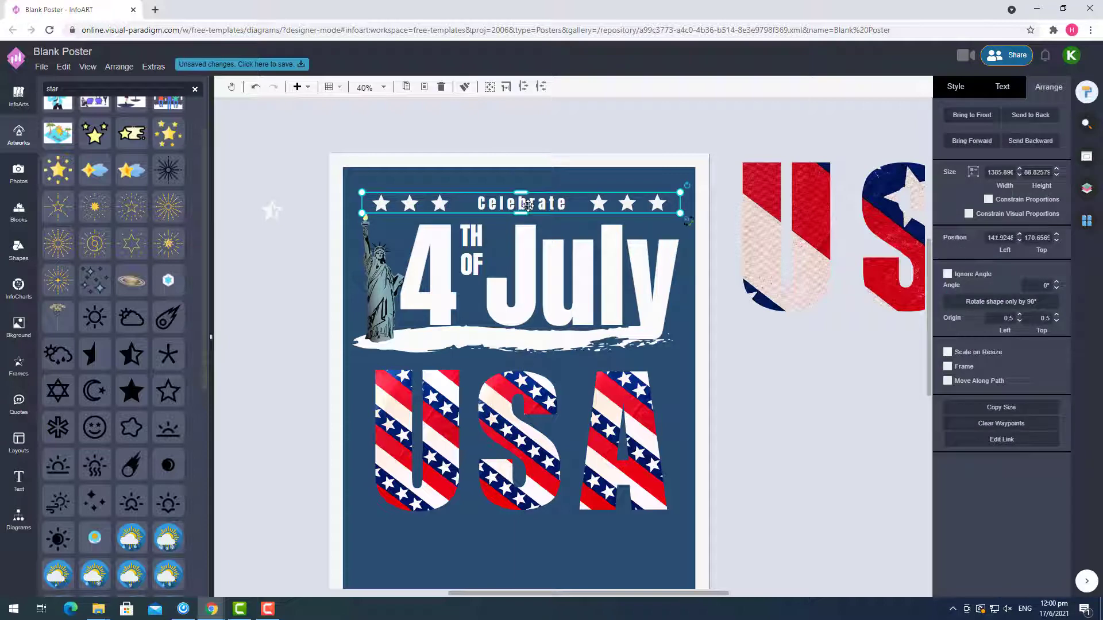
left_click(559, 185)
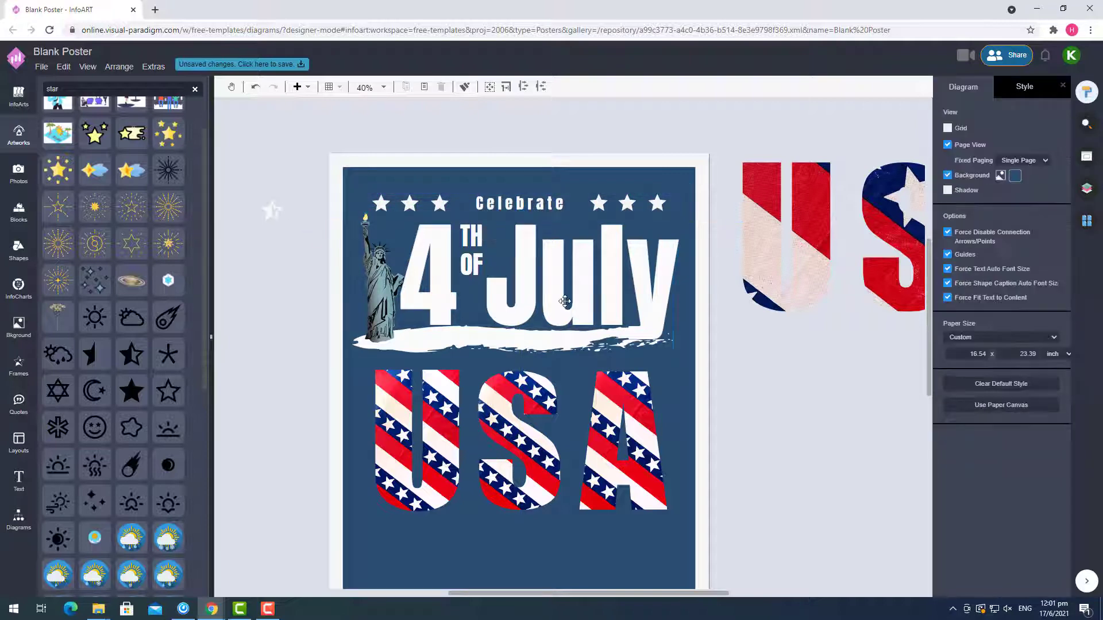
Try recolouring the Statue of Liberty with white for the black linework and transparent for the green areas
scroll(586, 292, "down", 1)
left_click(380, 224)
left_click(1021, 156)
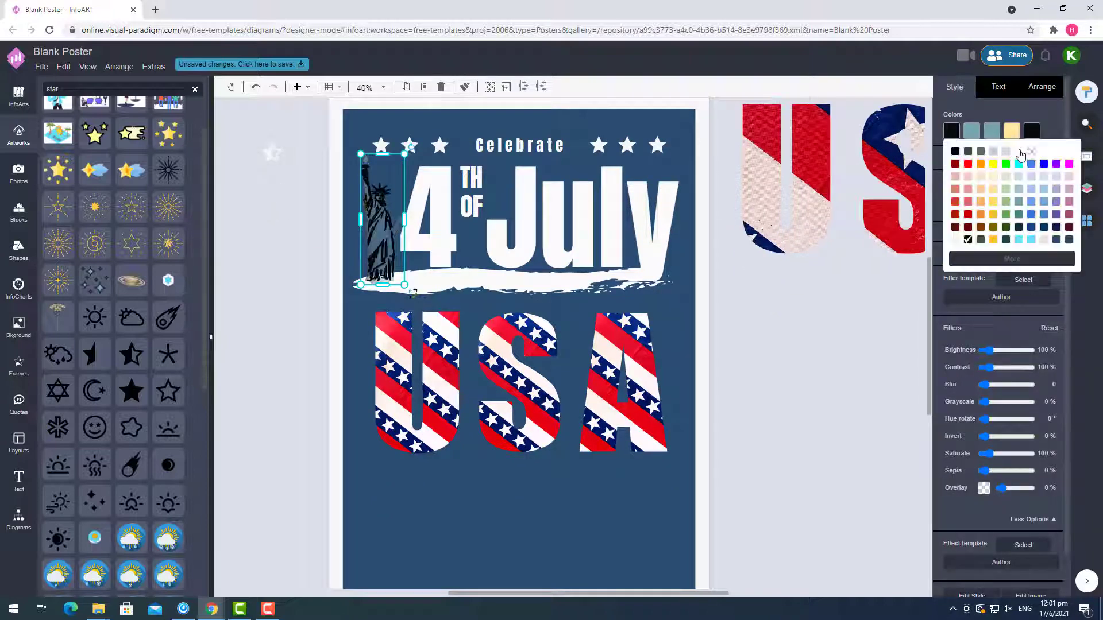
left_click(1021, 156)
left_click(1021, 156)
left_click(1021, 155)
left_click(1054, 156)
left_click(1055, 157)
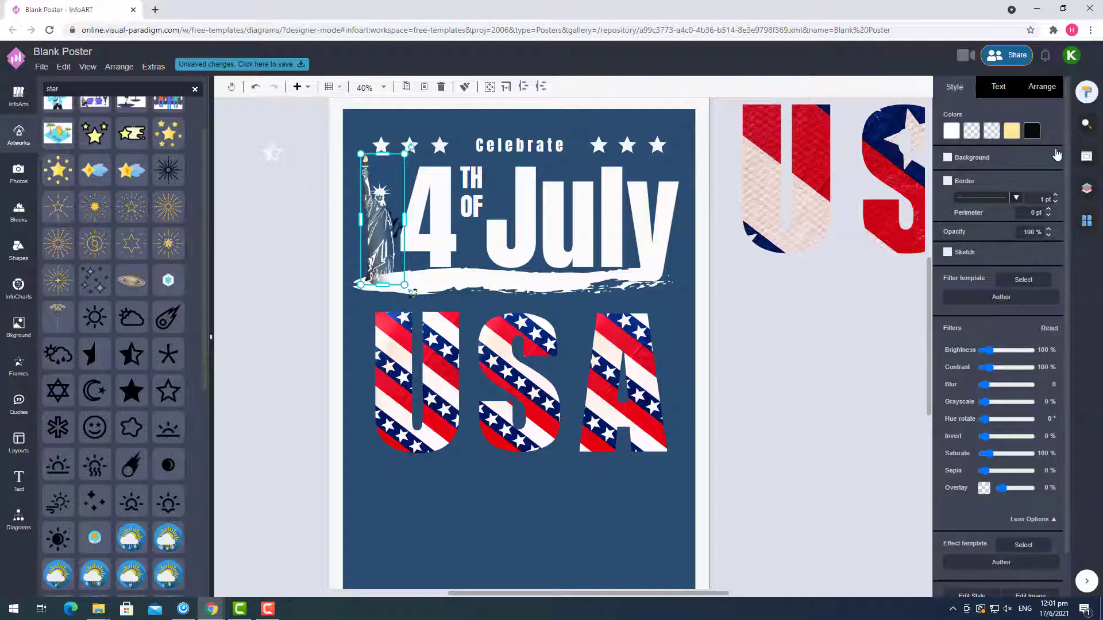
left_click(1056, 155)
left_click(1056, 155)
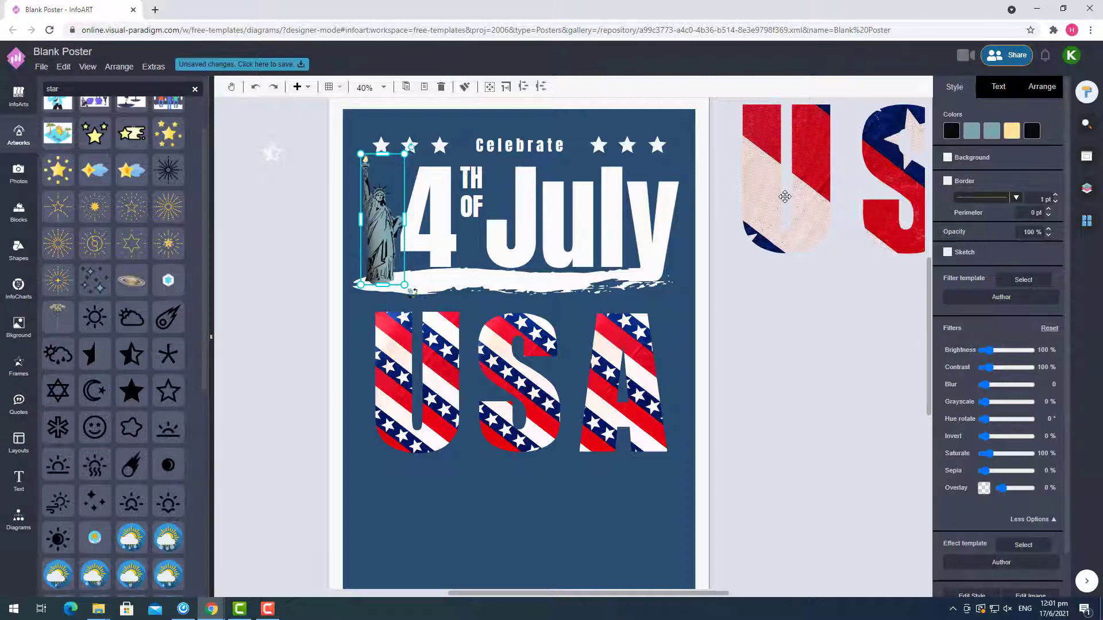
left_click(799, 376)
Browse the photo library's "blue" and "dark blue" results for a possible poster background
scroll(790, 334, "down", 2)
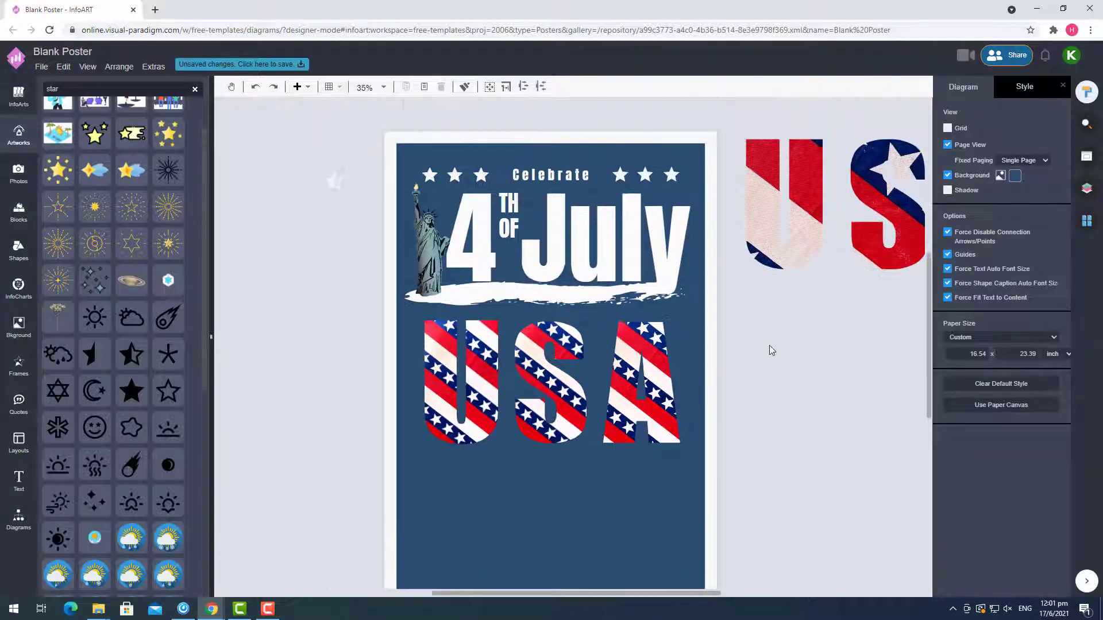
left_click(18, 173)
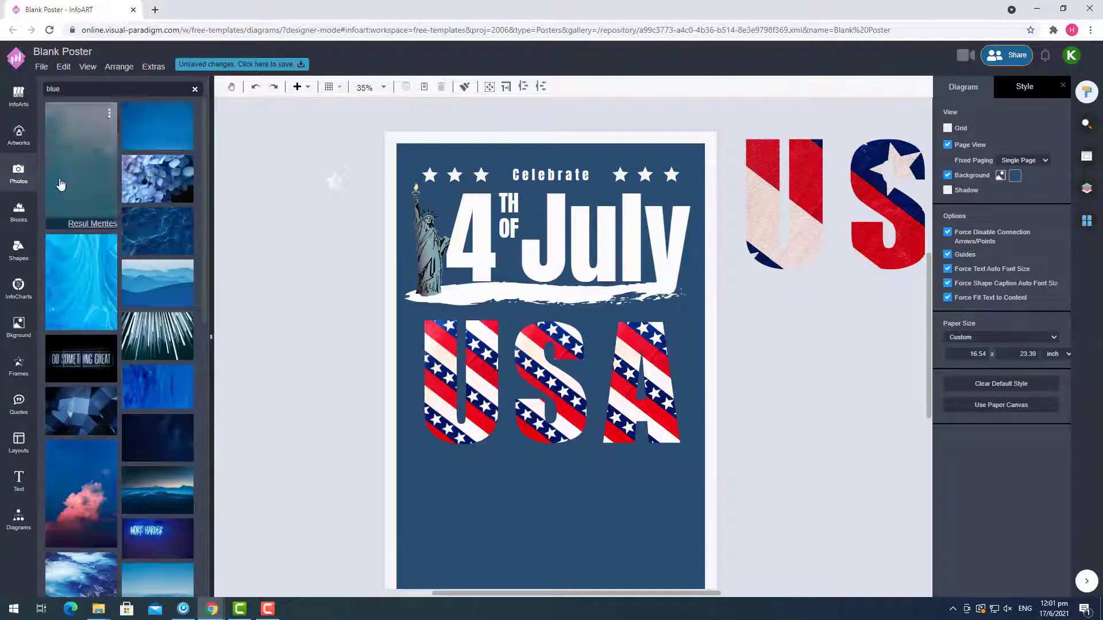
scroll(61, 183, "down", 10)
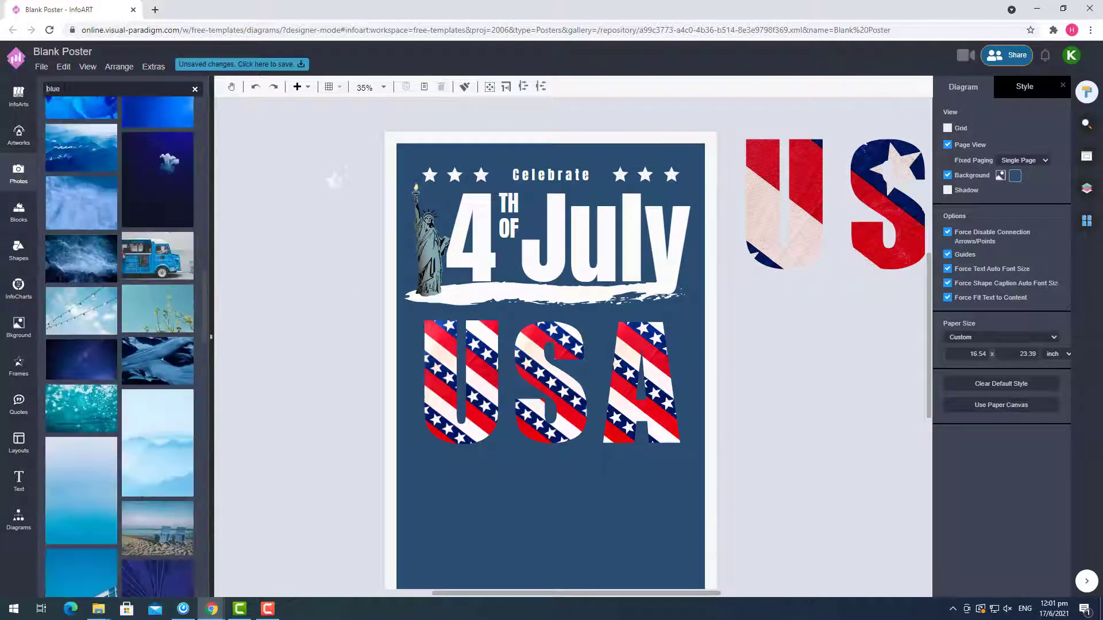
type("dark")
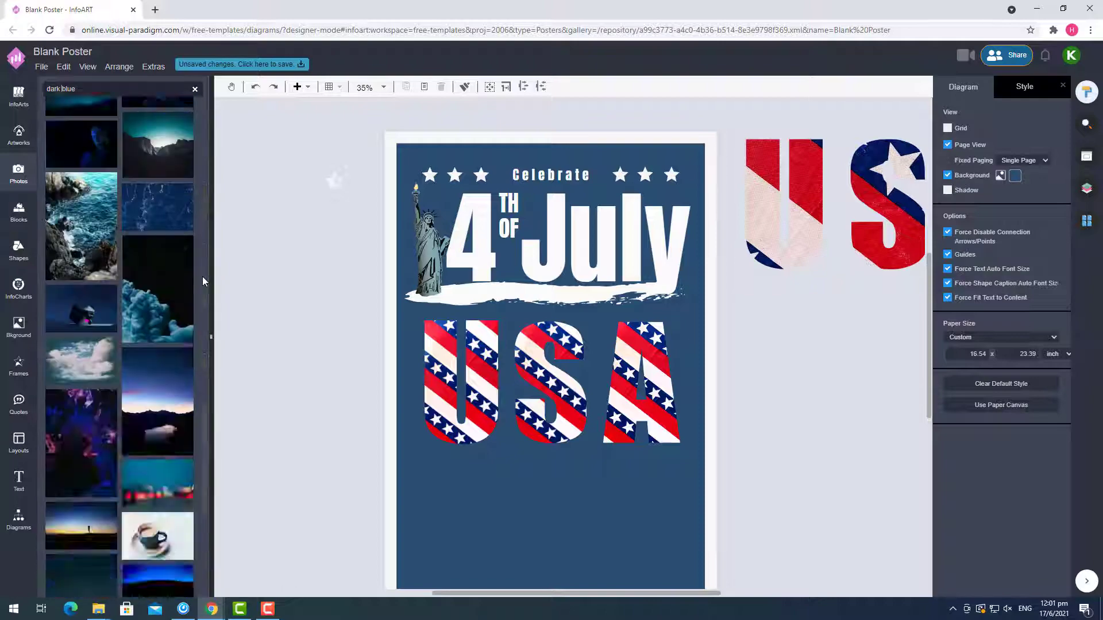
scroll(201, 277, "down", 15)
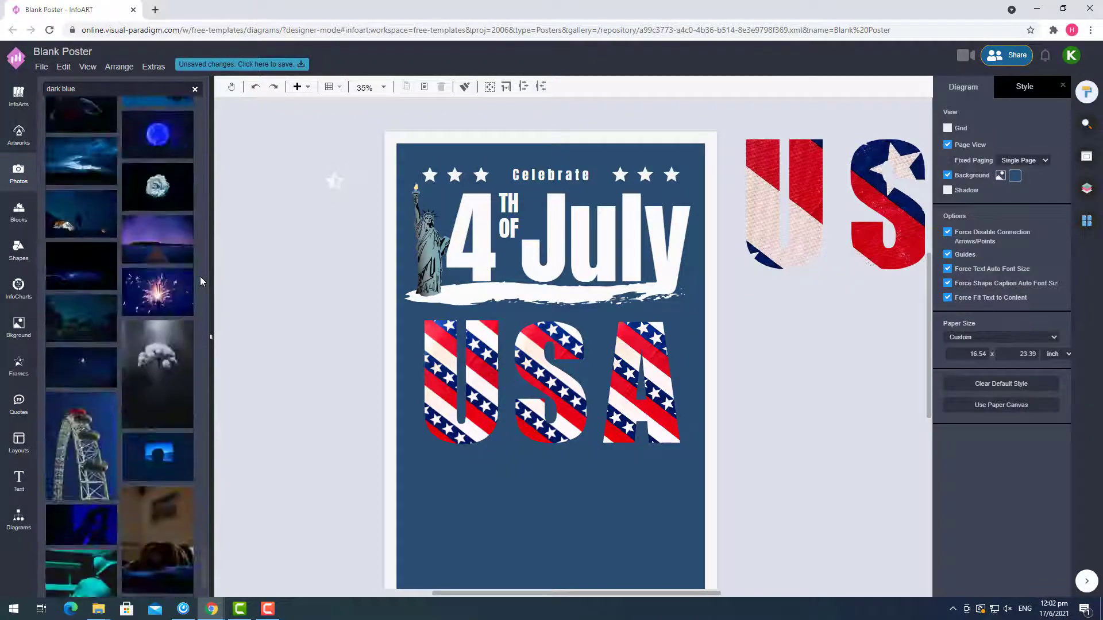
scroll(200, 277, "down", 15)
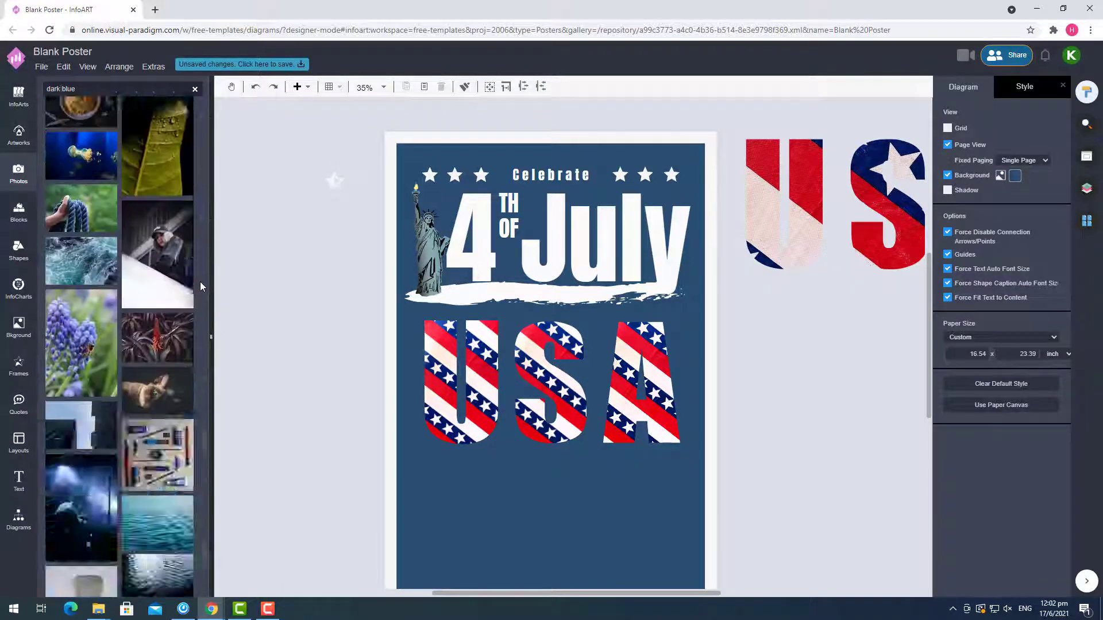
scroll(200, 285, "down", 15)
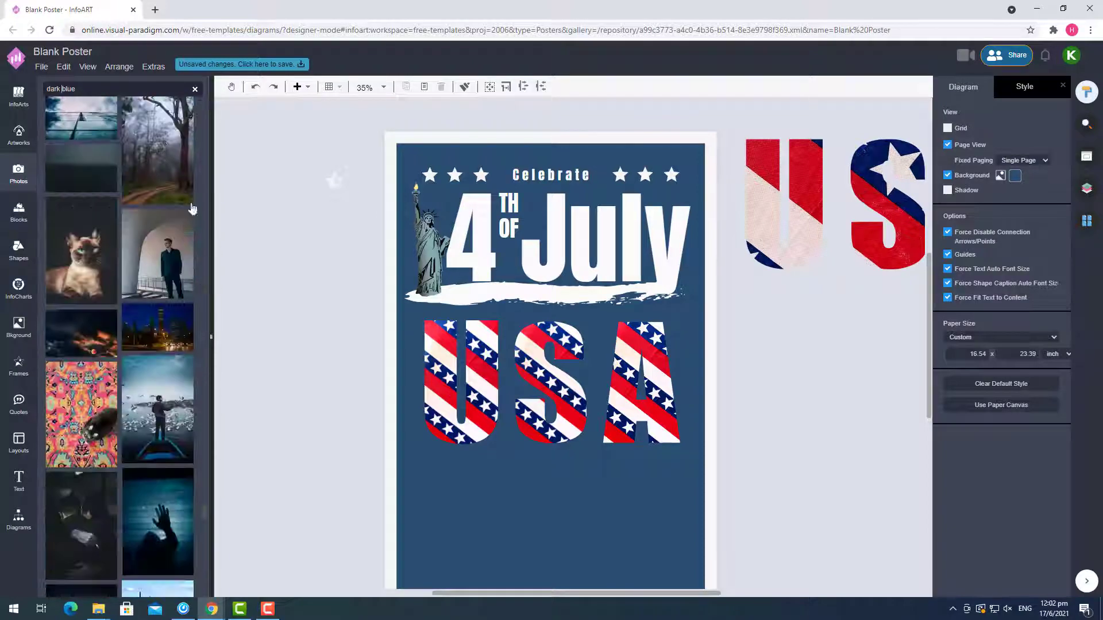
left_click(195, 89)
Add the United States flag from the Flags artworks inside the poster's lower-left corner
left_click(18, 136)
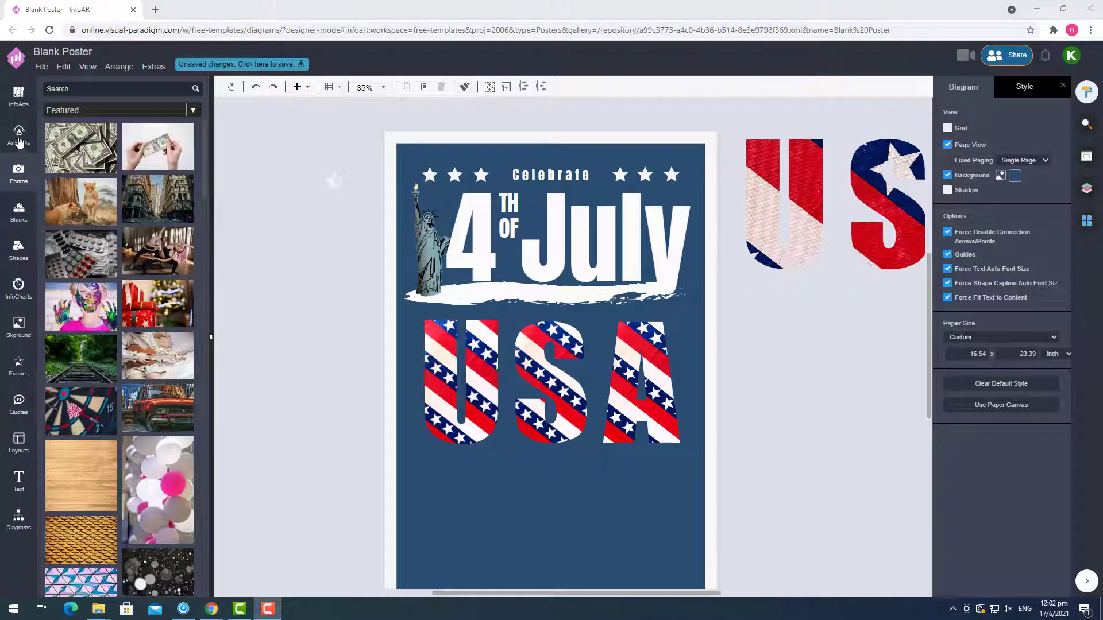
scroll(138, 233, "down", 10)
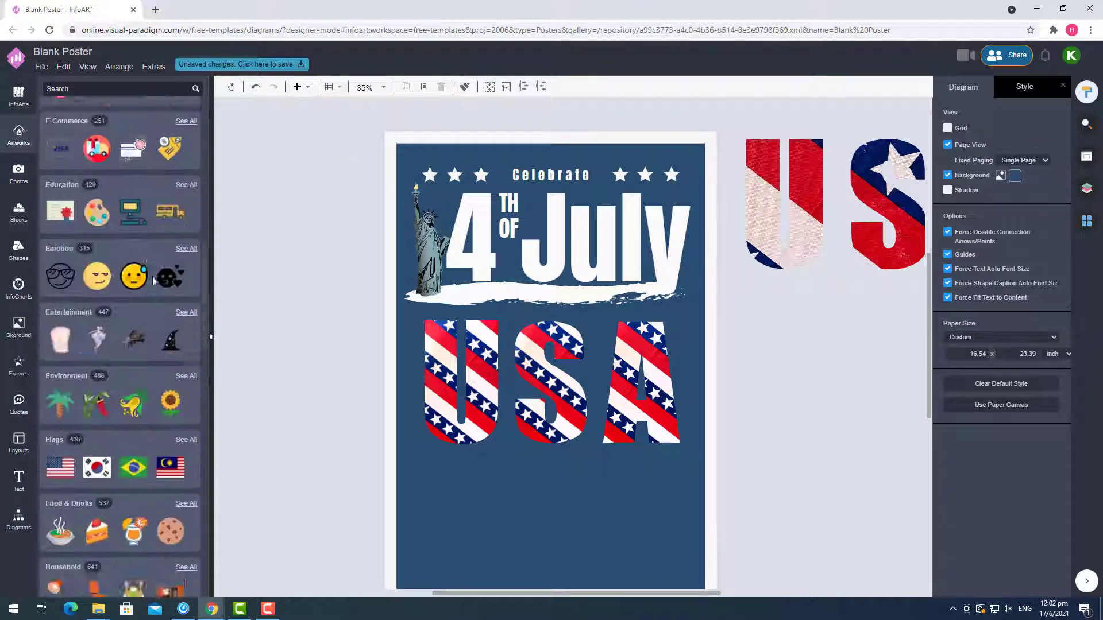
left_click_drag(60, 252, 416, 460)
scroll(505, 239, "down", 2)
left_click(339, 385)
scroll(341, 385, "up", 2)
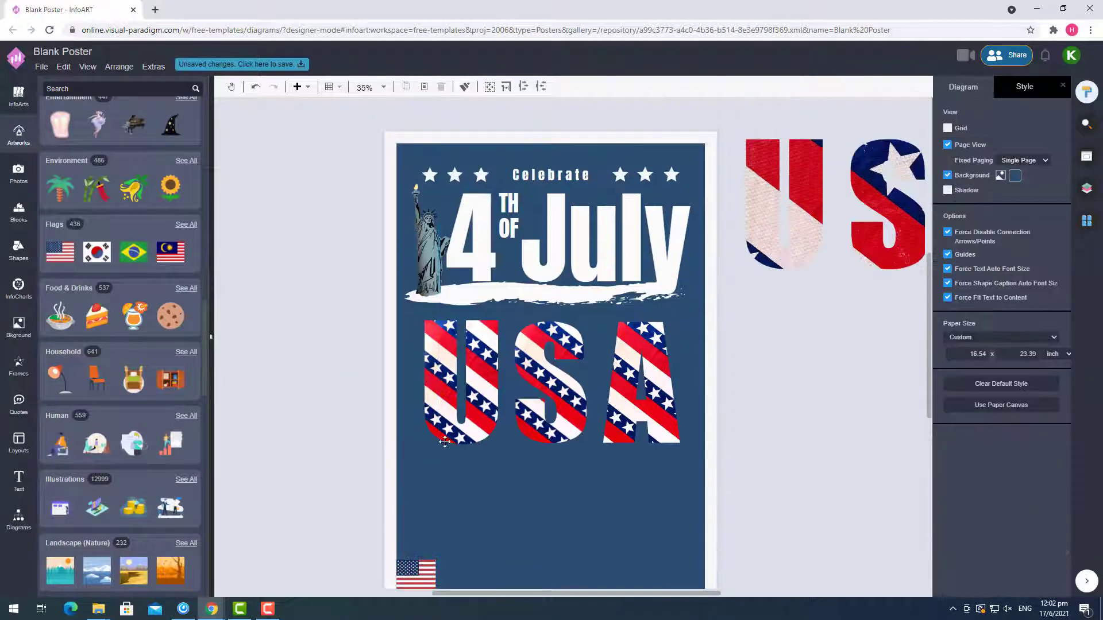
Place the white "Happy Independence Day" text below the USA letters and centre it on two lines
scroll(341, 385, "down", 1)
left_click(599, 454)
left_click_drag(599, 456, 700, 468)
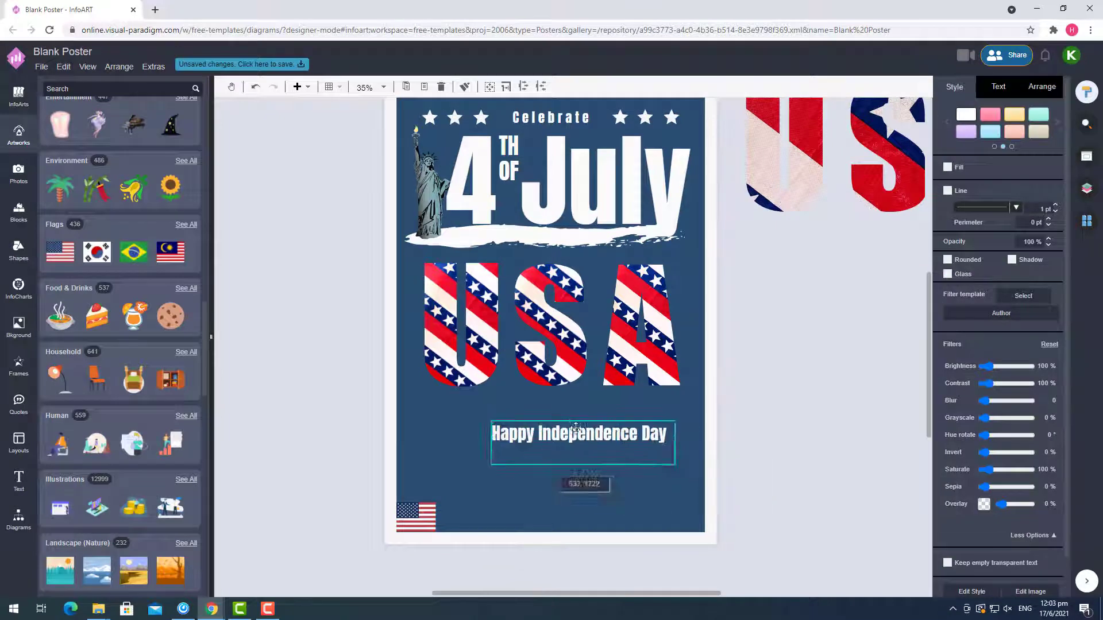
double_click(542, 426)
left_click(968, 176)
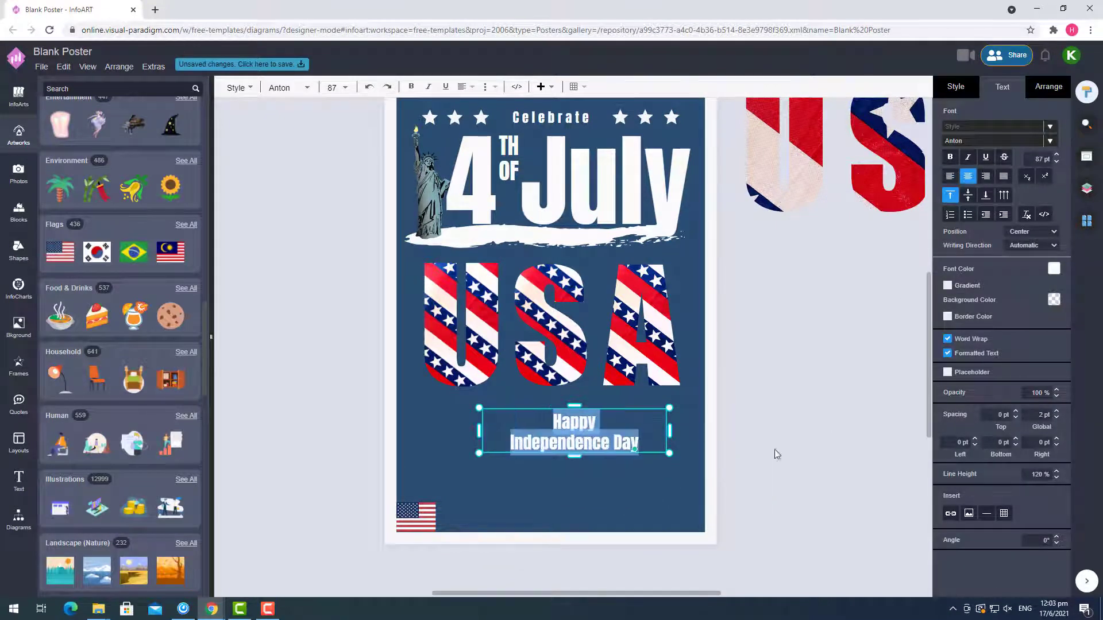
Widen the "Happy Independence Day" text box, space out and enlarge its letters, and centre it below the USA letters
left_click(775, 450)
left_click_drag(479, 431, 405, 422)
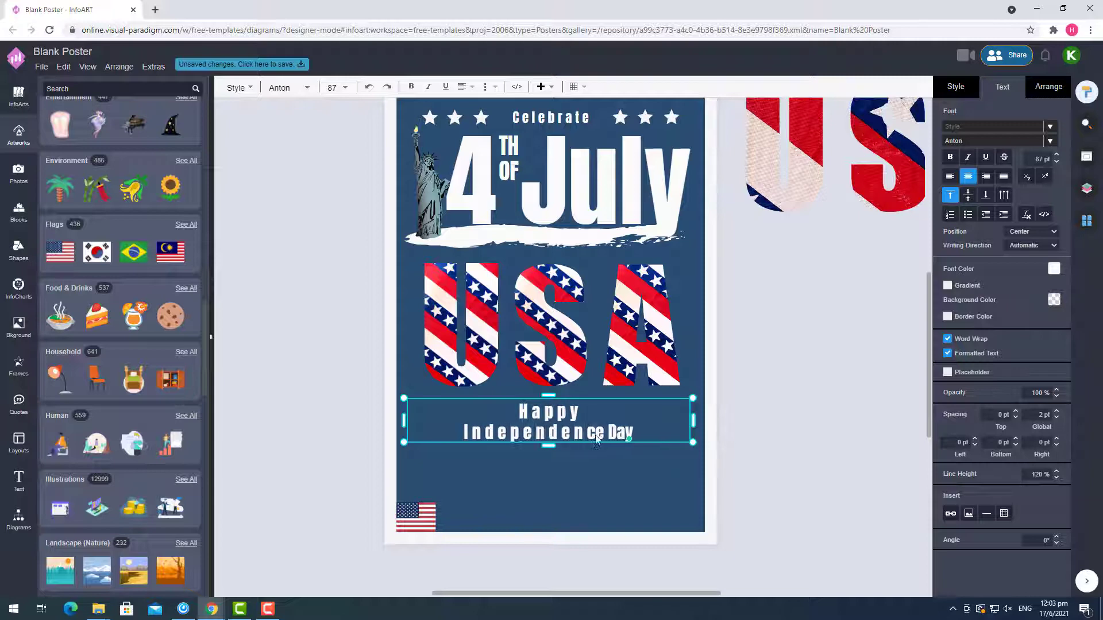
left_click(763, 439)
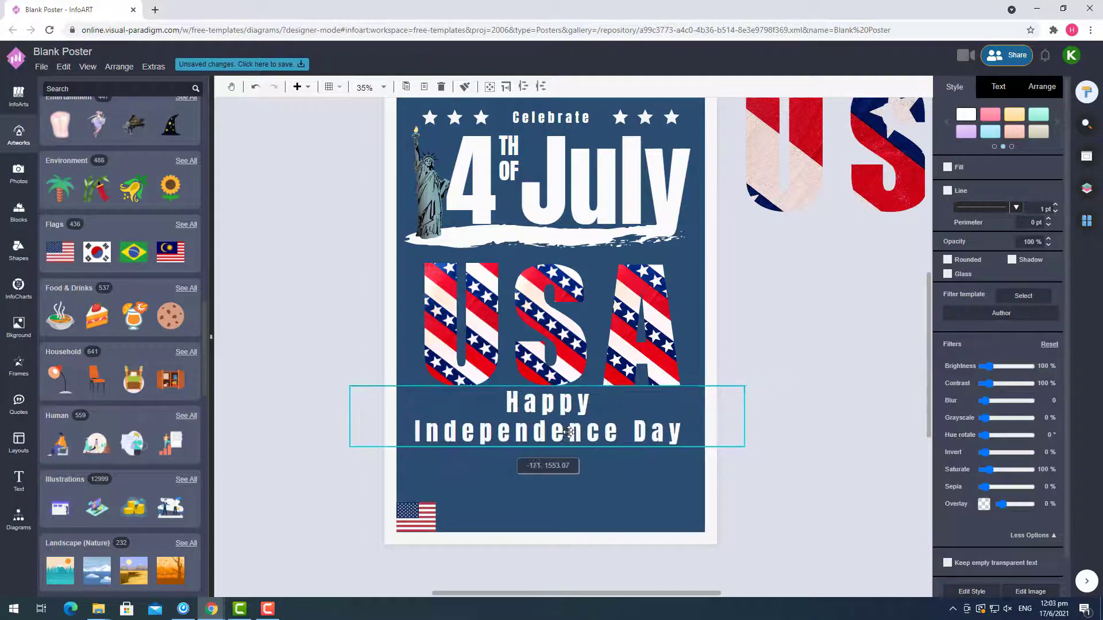
left_click(777, 409)
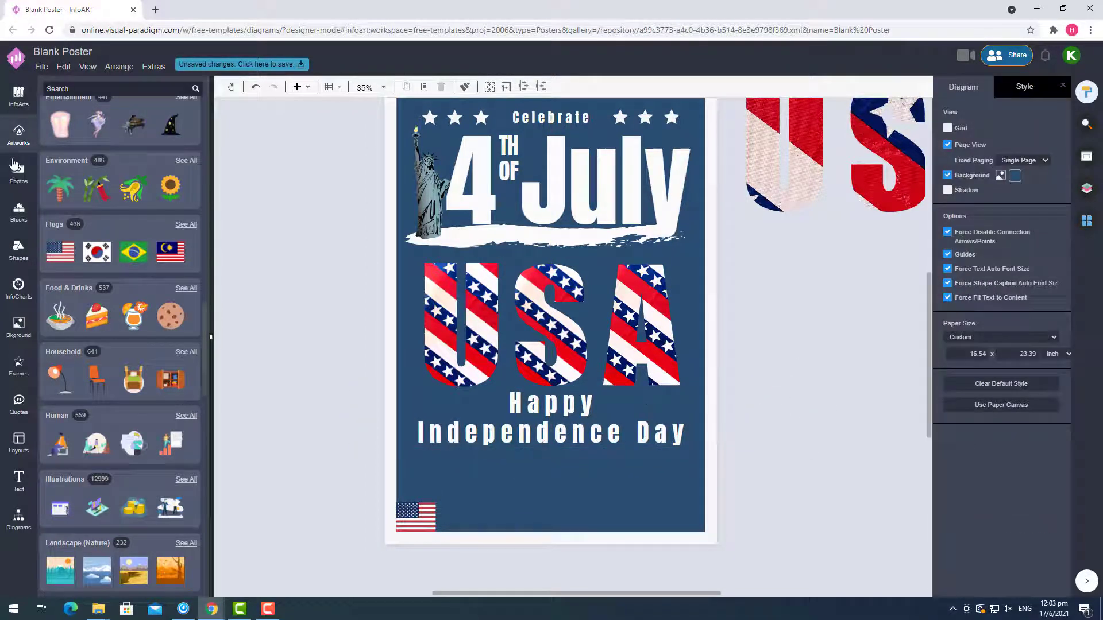
Add a white brush stroke from the Brush Strokes shapes to the canvas
left_click(21, 262)
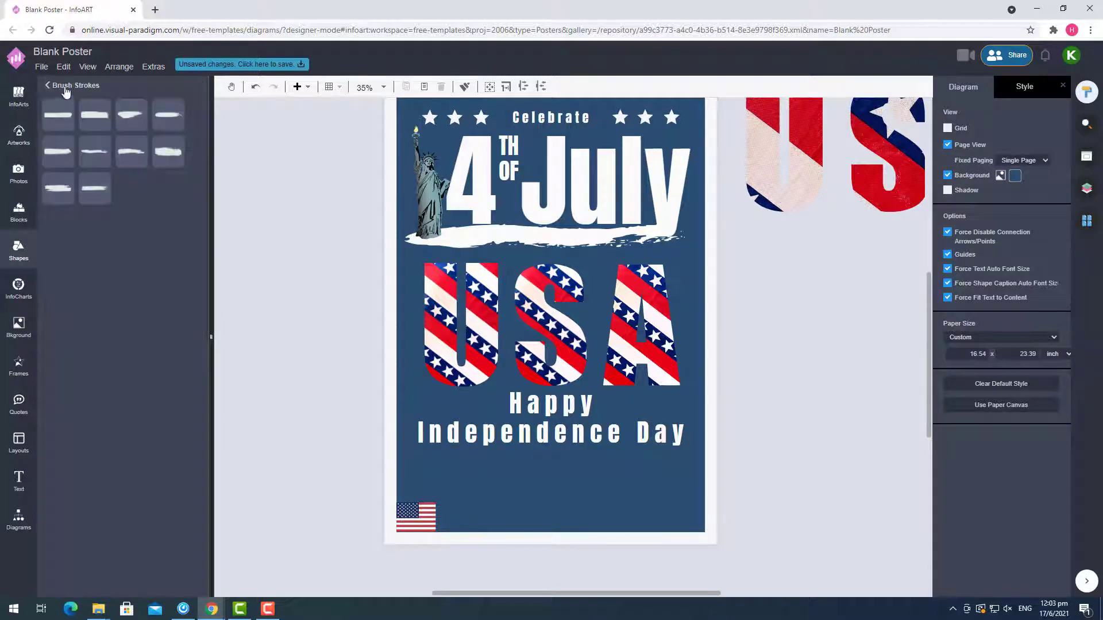
left_click(64, 86)
scroll(261, 291, "up", 1)
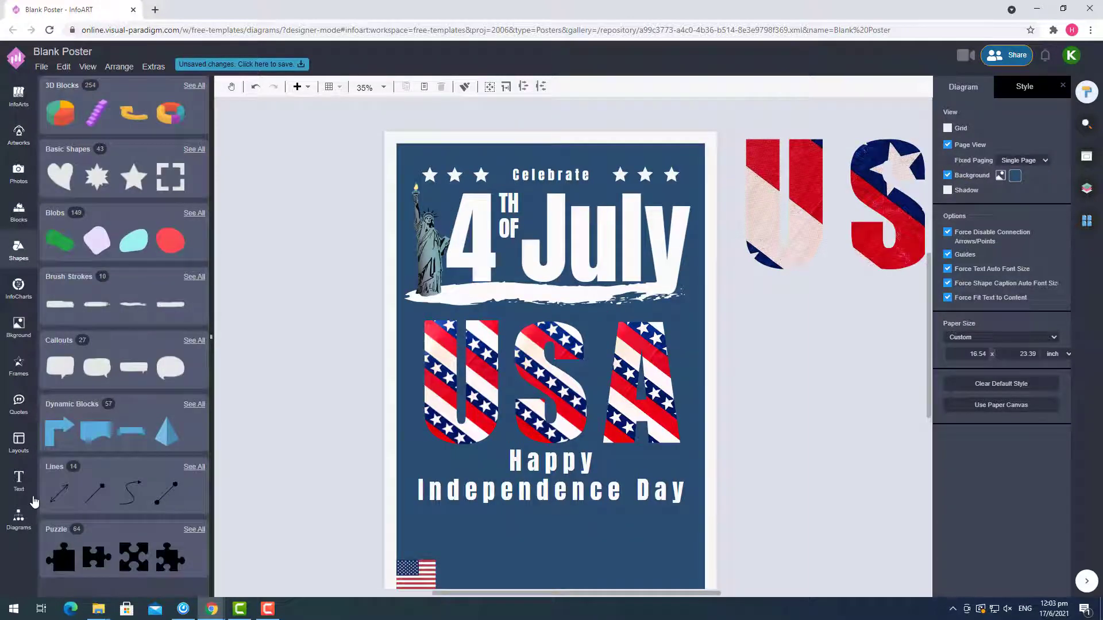
left_click(194, 276)
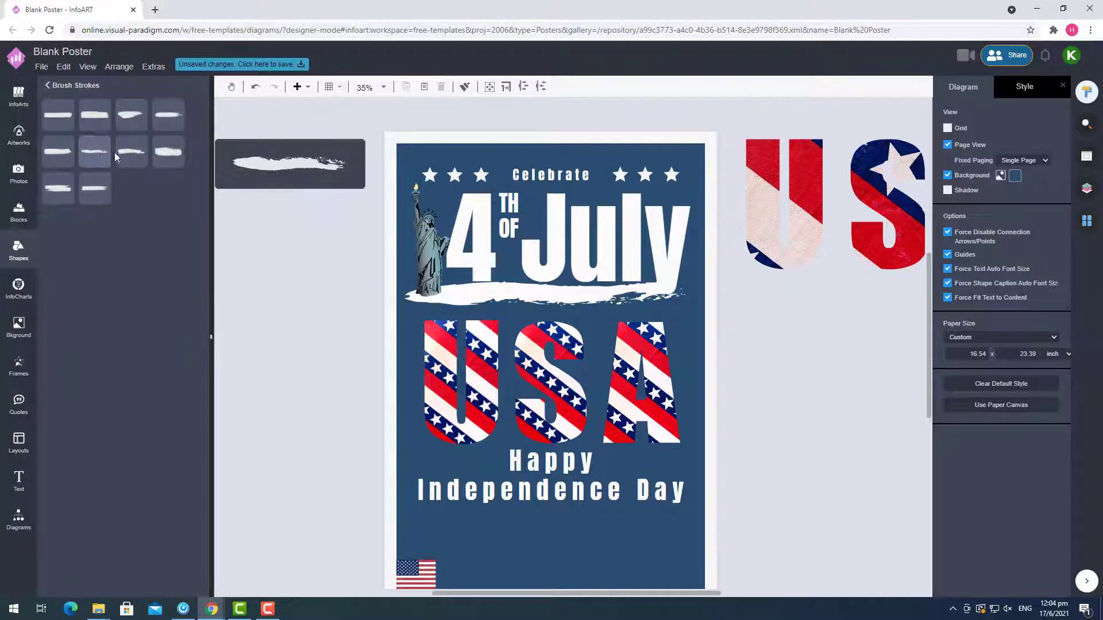
left_click(117, 157)
scroll(370, 372, "down", 3)
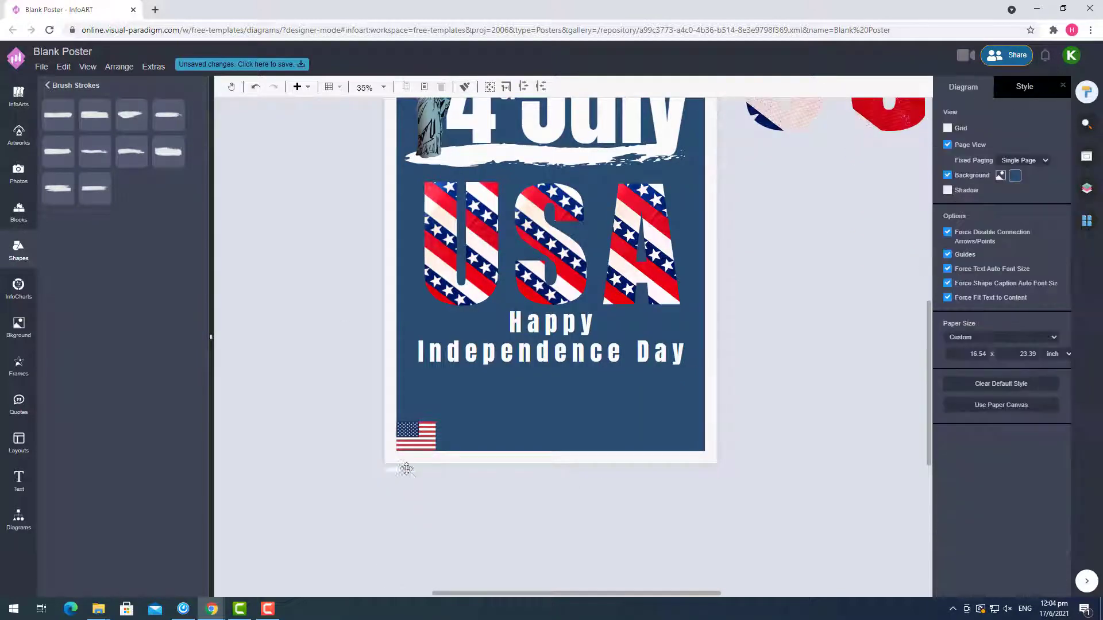
Move the new brush stroke below "Independence Day" and stretch it across nearly the full width inside the frame
left_click(407, 470)
mouse_move(494, 480)
left_mouse_down()
mouse_move(507, 386)
mouse_move(700, 378)
left_mouse_up()
left_click_drag(542, 377, 556, 375)
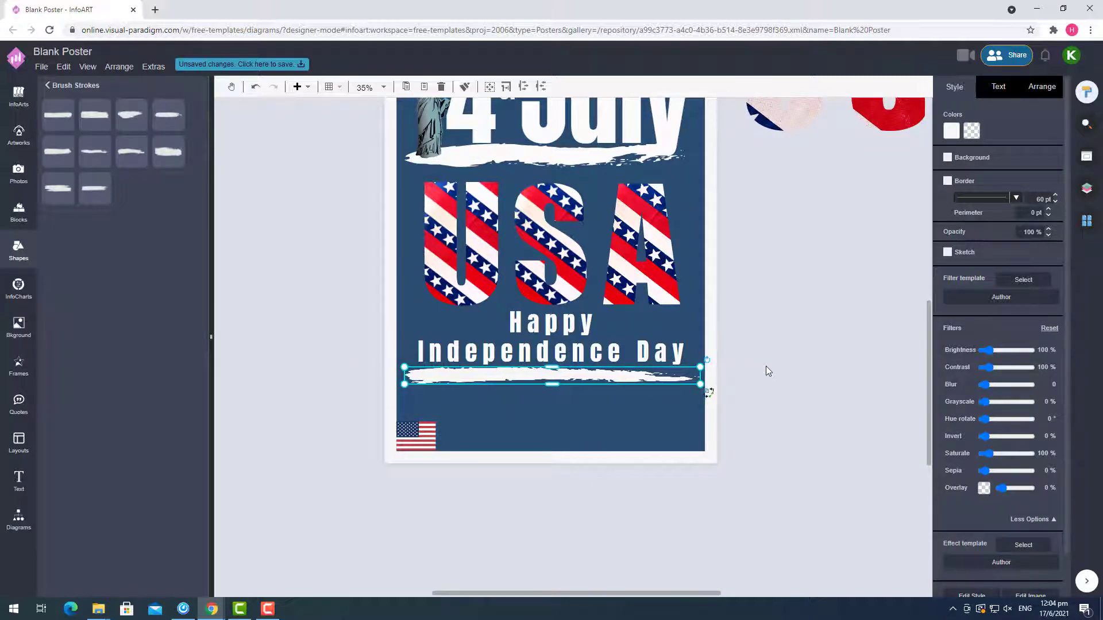
Paste the white Lorem ipsum paragraph, widen its box and place it below the brush stroke under "Independence Day"
left_click(766, 370)
scroll(766, 371, "up", 3)
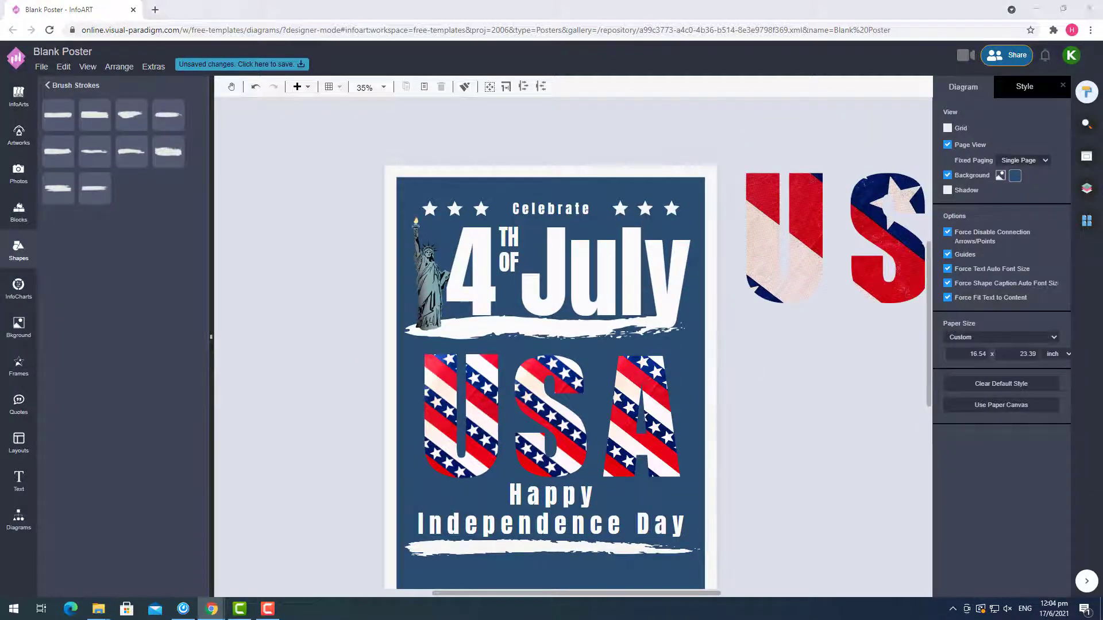
scroll(593, 458, "down", 4)
key("ctrl+v")
left_click_drag(665, 463, 665, 530)
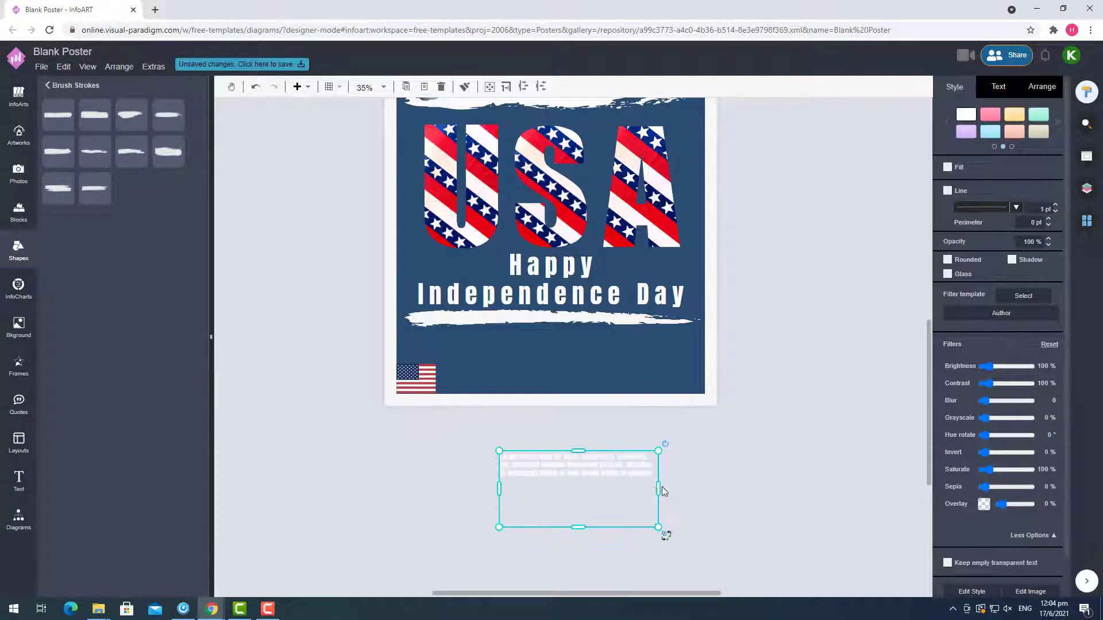
left_click_drag(665, 488, 778, 487)
left_click_drag(499, 489, 553, 488)
left_click_drag(667, 489, 580, 396)
left_click_drag(719, 443, 698, 445)
Centre-align the Lorem ipsum paragraph, remove the word "sit", and position its text box centrally below the lower brush stroke
left_click(987, 177)
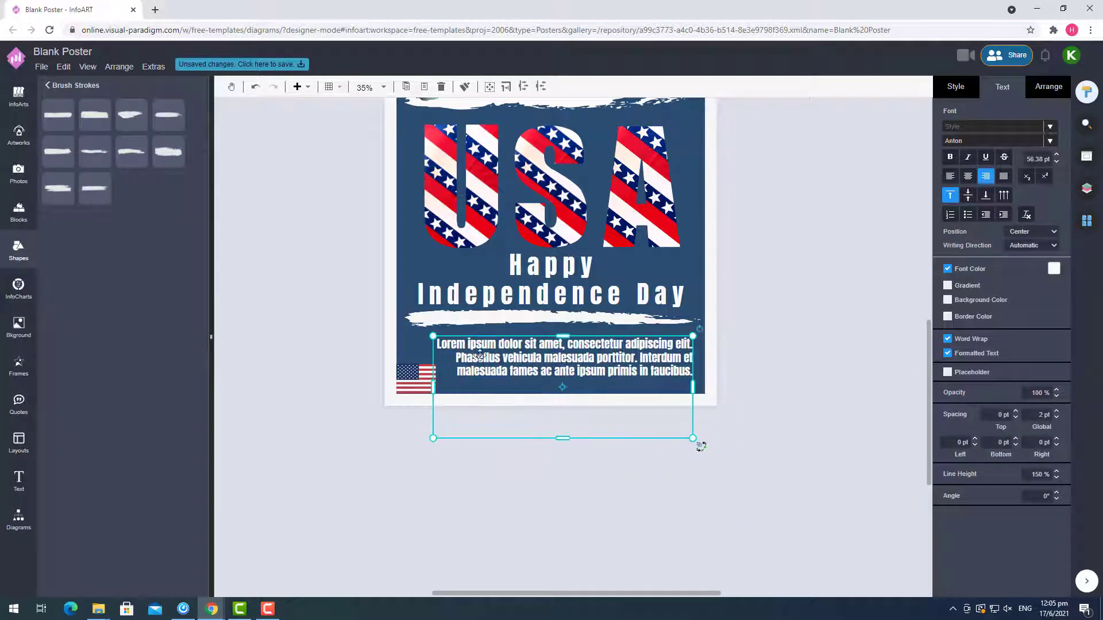
double_click(672, 371)
left_click(780, 363)
left_click_drag(621, 361, 617, 364)
left_click(760, 346)
scroll(760, 346, "up", 3)
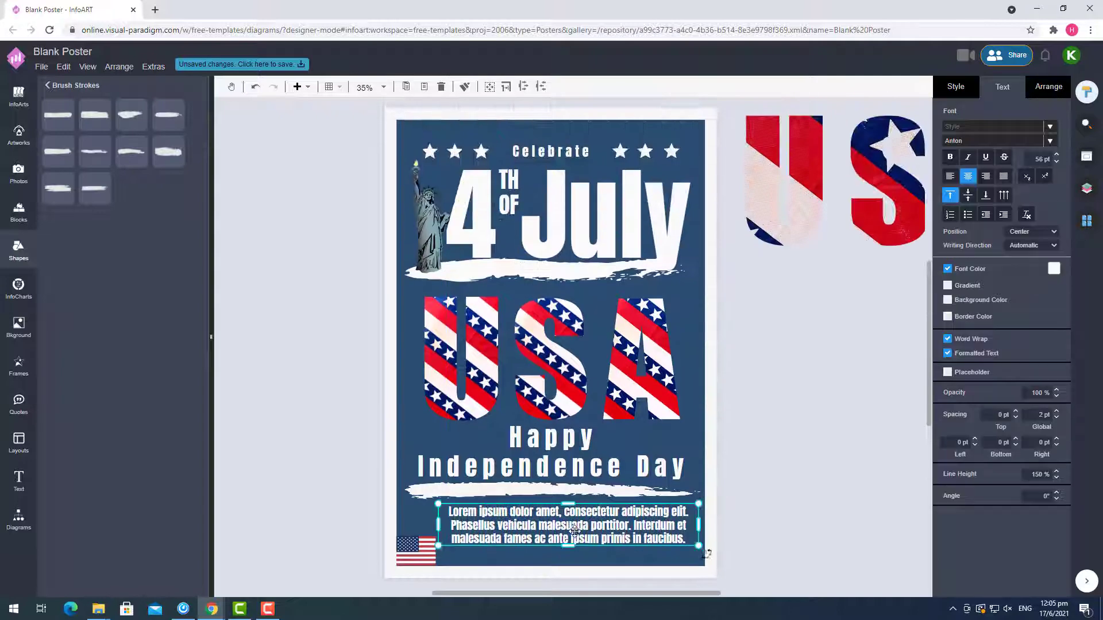
left_click_drag(574, 536, 559, 533)
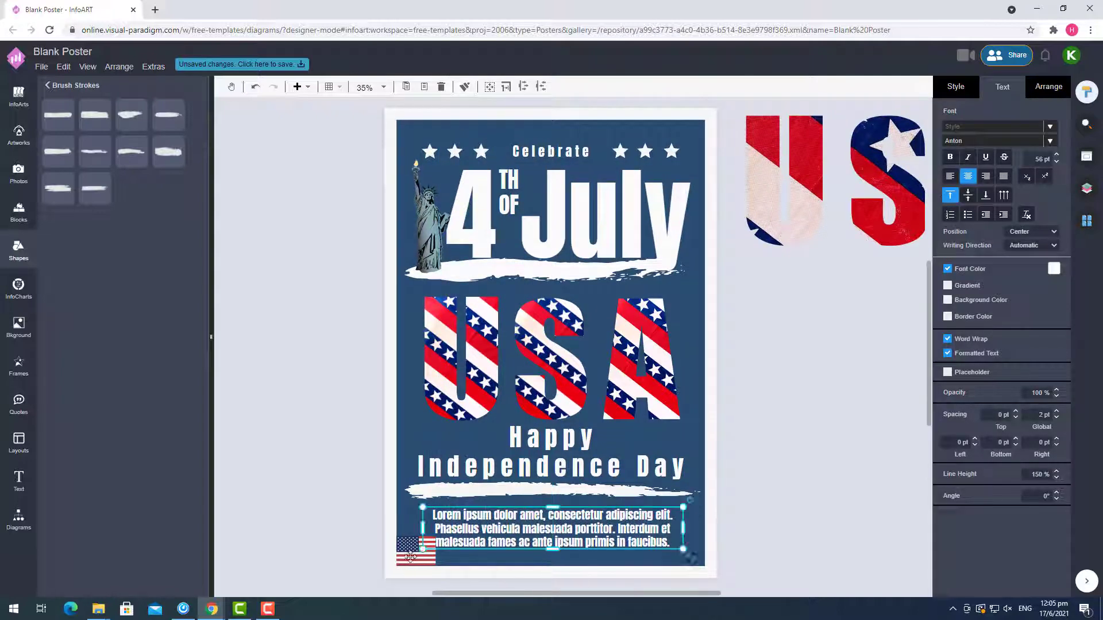
Shrink the Lorem ipsum paragraph so it clears the flag in the corner, keeping it centred below the brush stroke
mouse_move(416, 550)
left_mouse_down()
mouse_move(303, 500)
mouse_move(421, 547)
left_mouse_up()
left_click(553, 538)
left_click(798, 443)
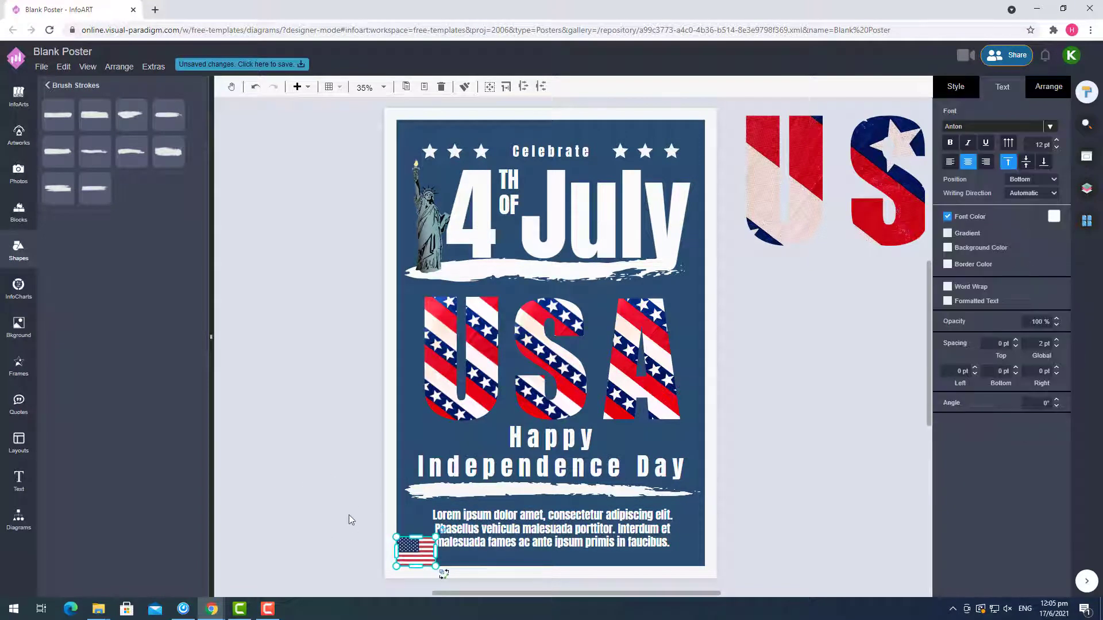
scroll(349, 515, "up", 4)
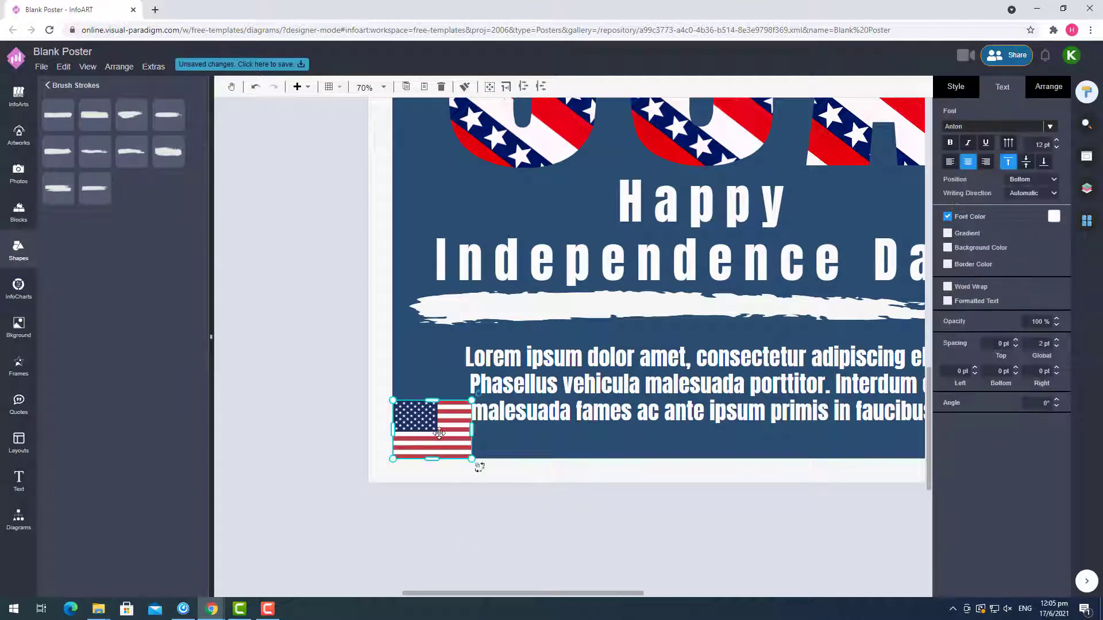
left_click(428, 497)
scroll(636, 517, "down", 4)
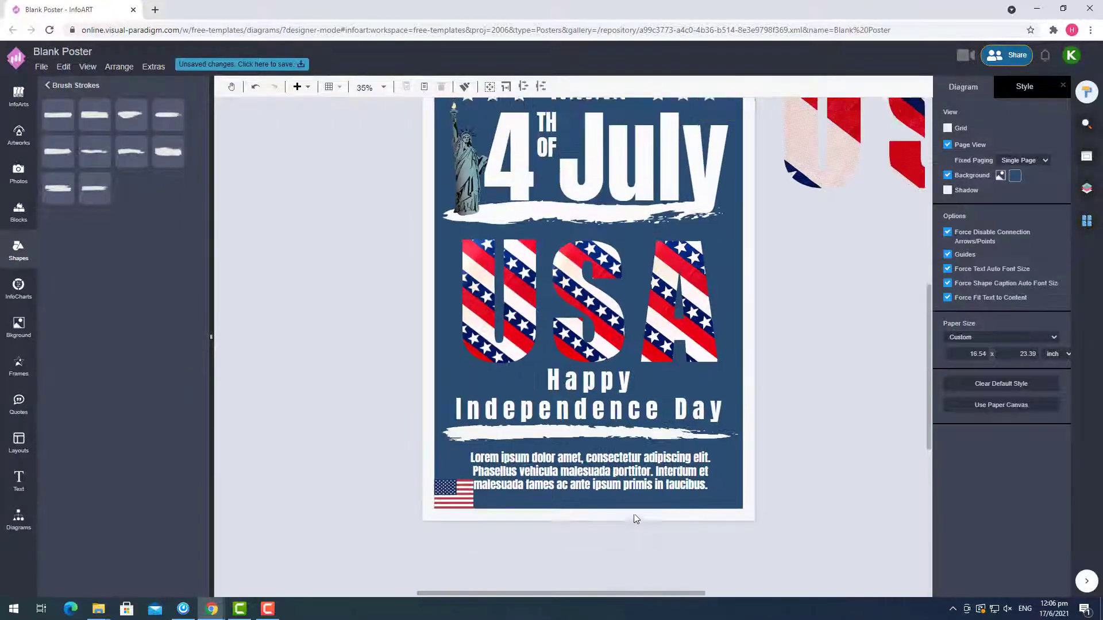
mouse_move(597, 516)
left_mouse_down()
mouse_move(629, 524)
mouse_move(623, 509)
mouse_move(589, 508)
left_mouse_up()
double_click(615, 505)
left_click(895, 485)
left_click(823, 480)
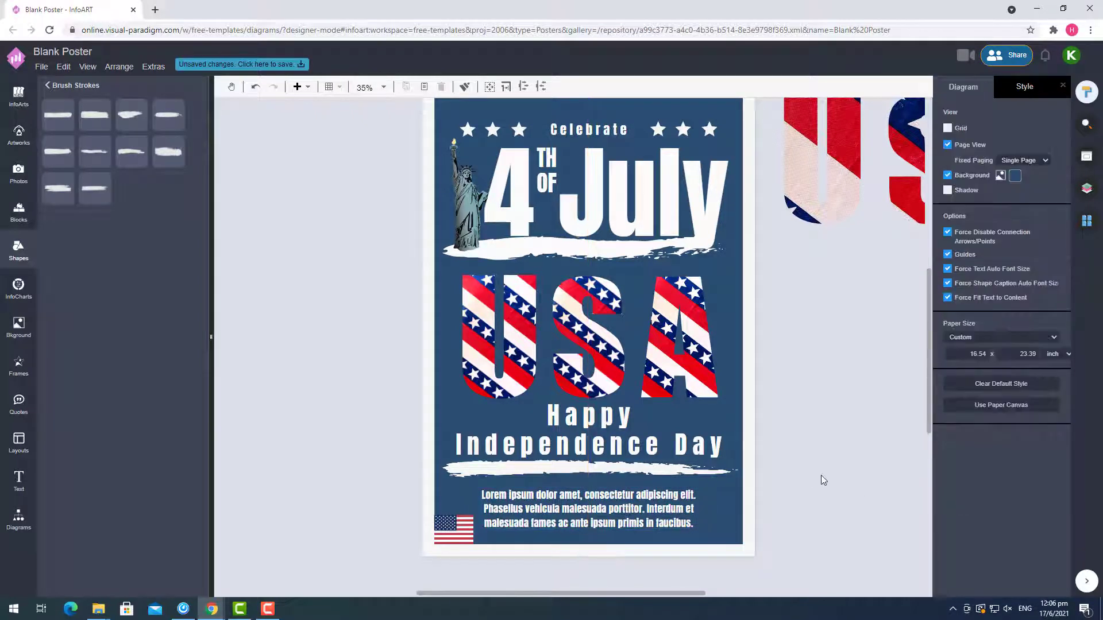
scroll(824, 480, "up", 1)
left_click(577, 532)
left_click(785, 504)
Move the Statue of Liberty off the poster, into the empty area beside the heading
scroll(839, 482, "down", 1)
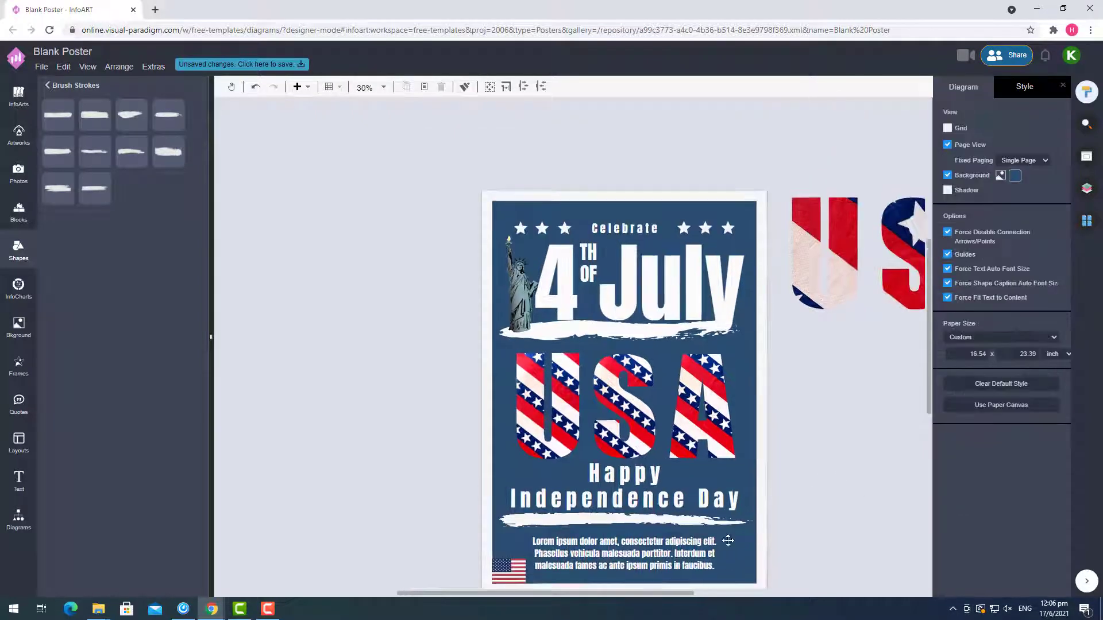
scroll(689, 546, "down", 1)
scroll(747, 488, "up", 2)
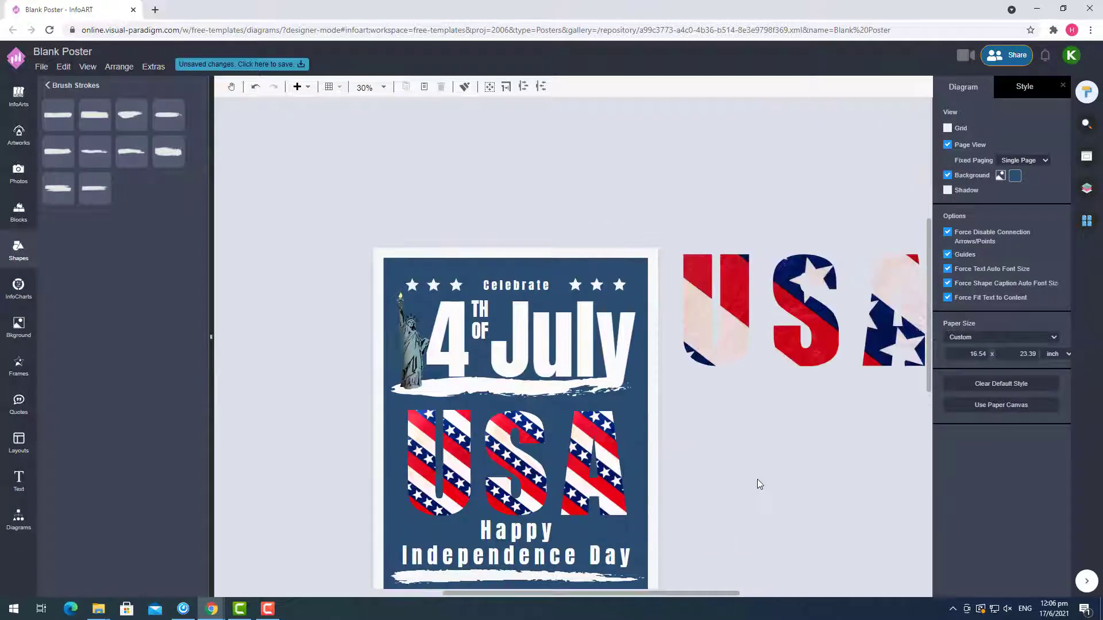
left_click_drag(402, 345, 344, 339)
scroll(809, 447, "down", 1)
Centre the "4th of July" heading and its brush stroke on the poster, and clear the unused items beside it
left_click(439, 284)
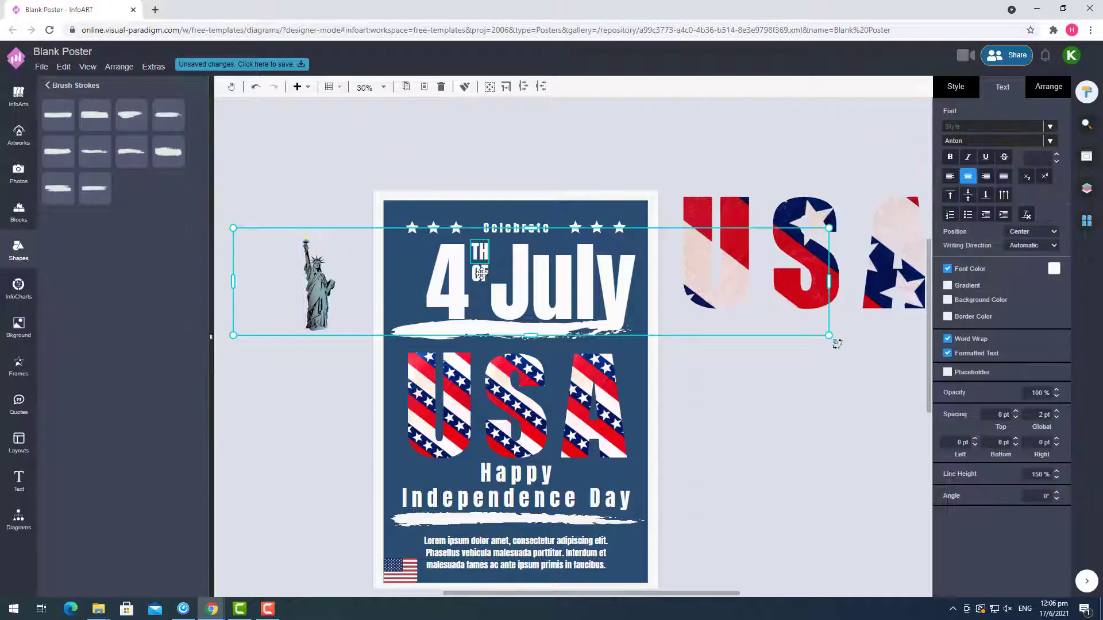
left_click(445, 336)
scroll(414, 327, "up", 1)
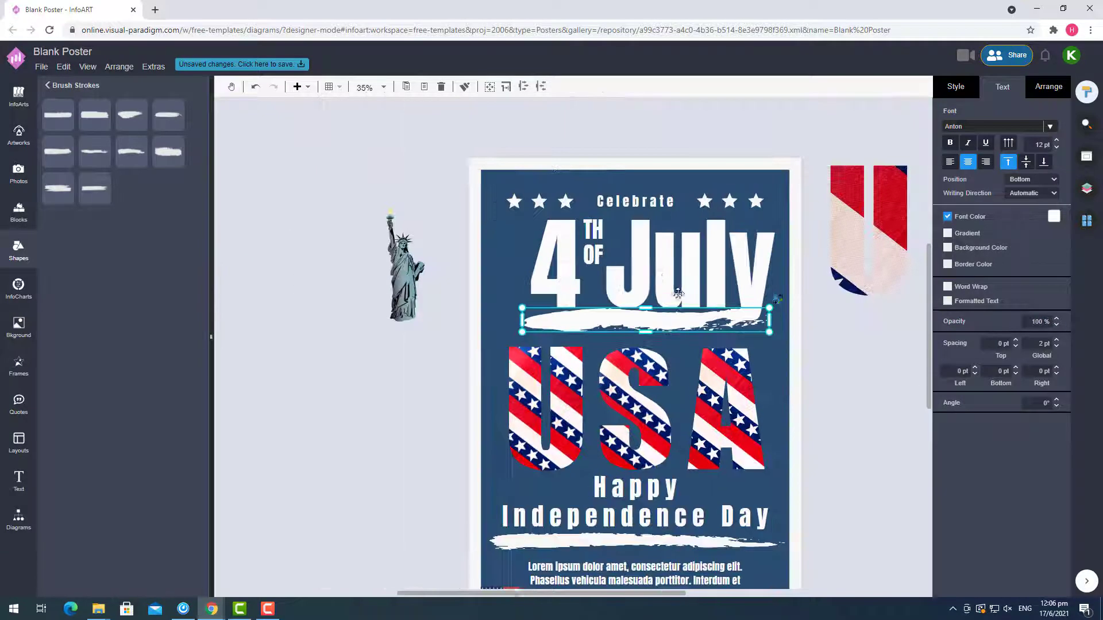
left_click(679, 293)
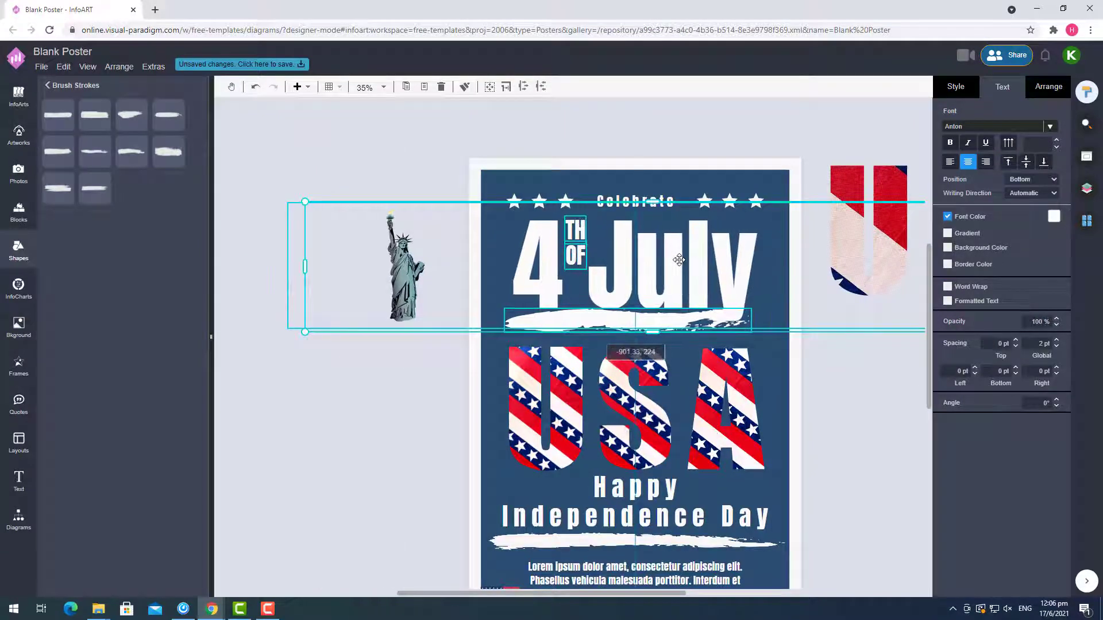
left_click(833, 443)
scroll(833, 443, "down", 1)
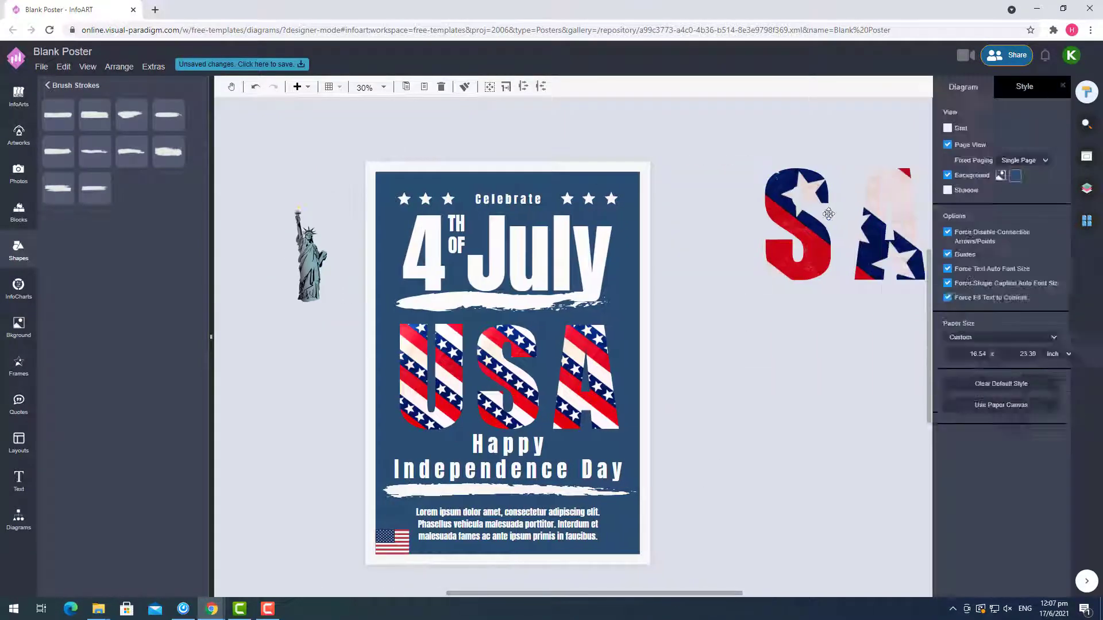
Search the photo library for "background"
left_click(18, 135)
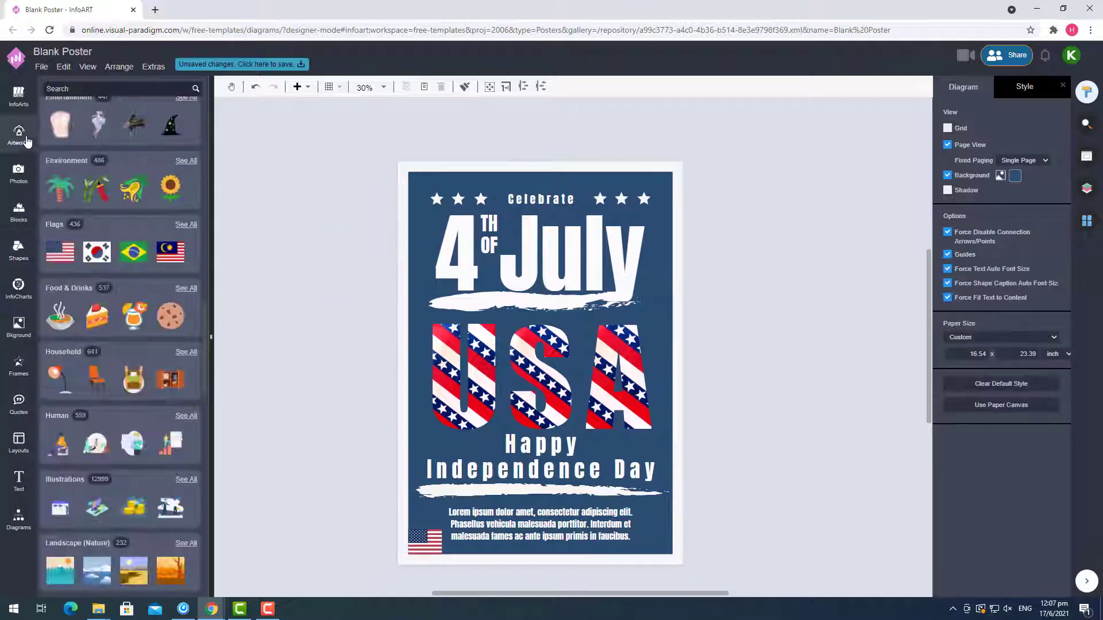
left_click(19, 172)
left_click(19, 212)
left_click(18, 173)
left_click(75, 86)
type("backg")
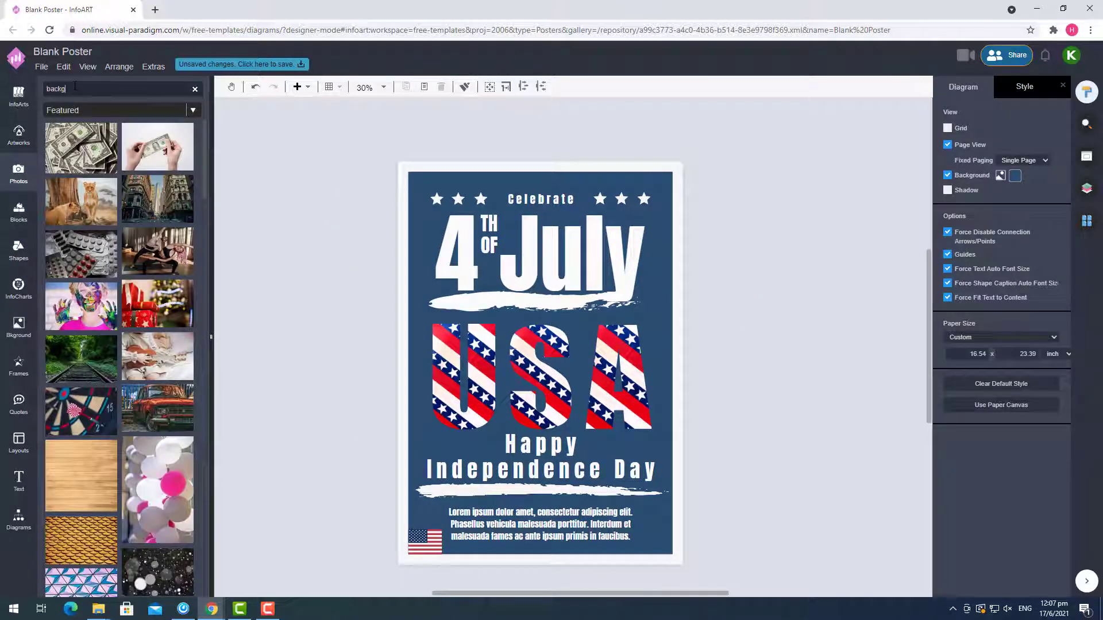
type("round")
key("Return")
Try a plain light grey background photo beside the poster with its brightness at 69 %, and delete it
left_click_drag(157, 208, 354, 315)
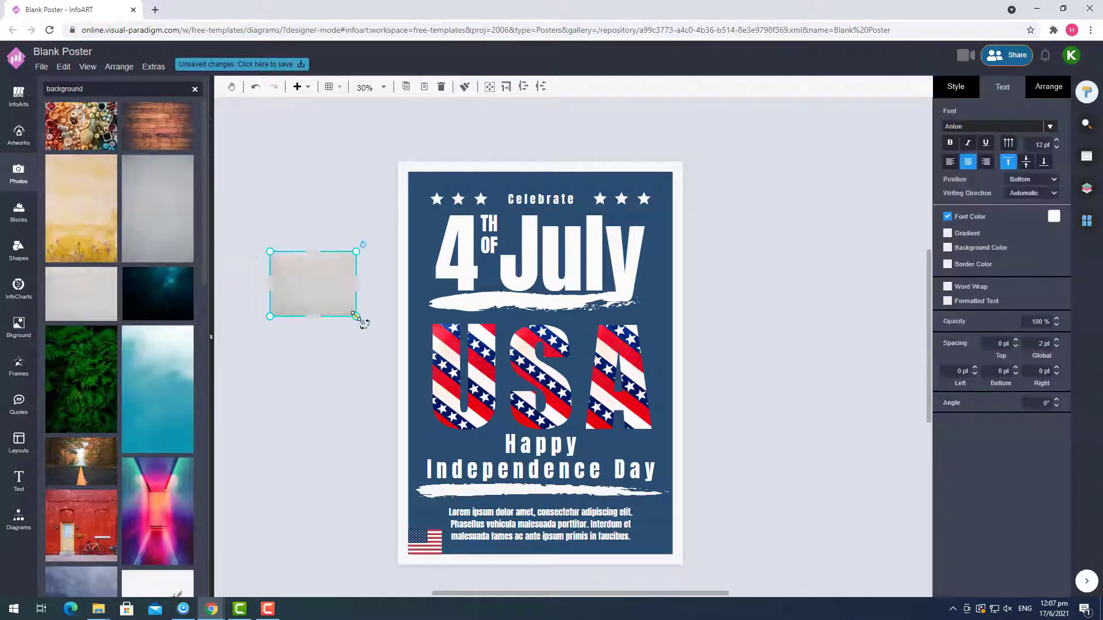
left_click_drag(998, 330, 987, 329)
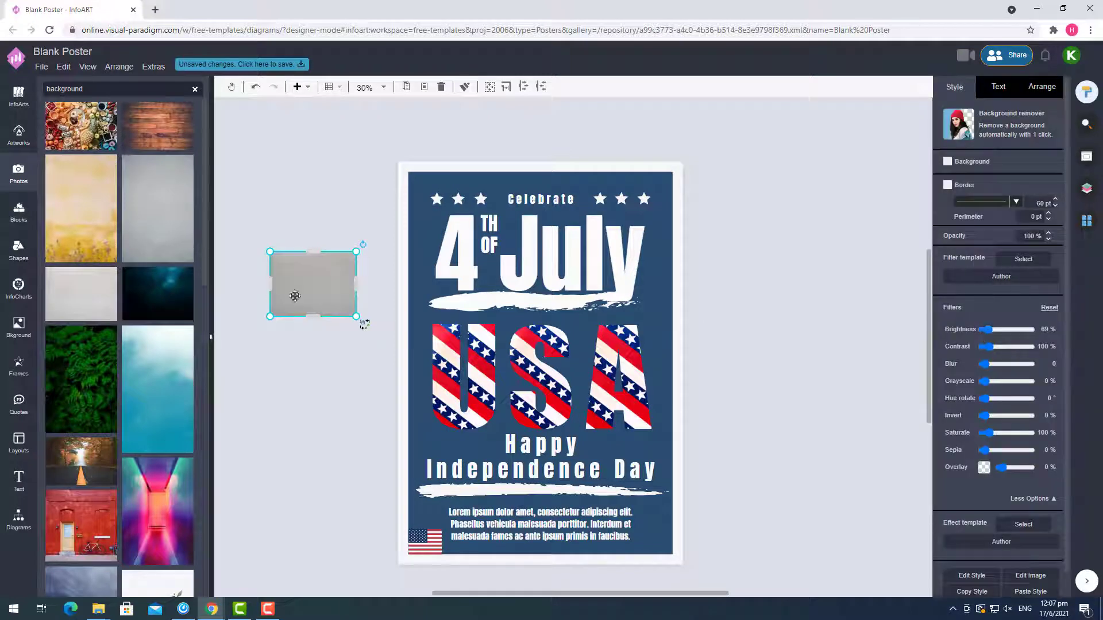
key("Delete")
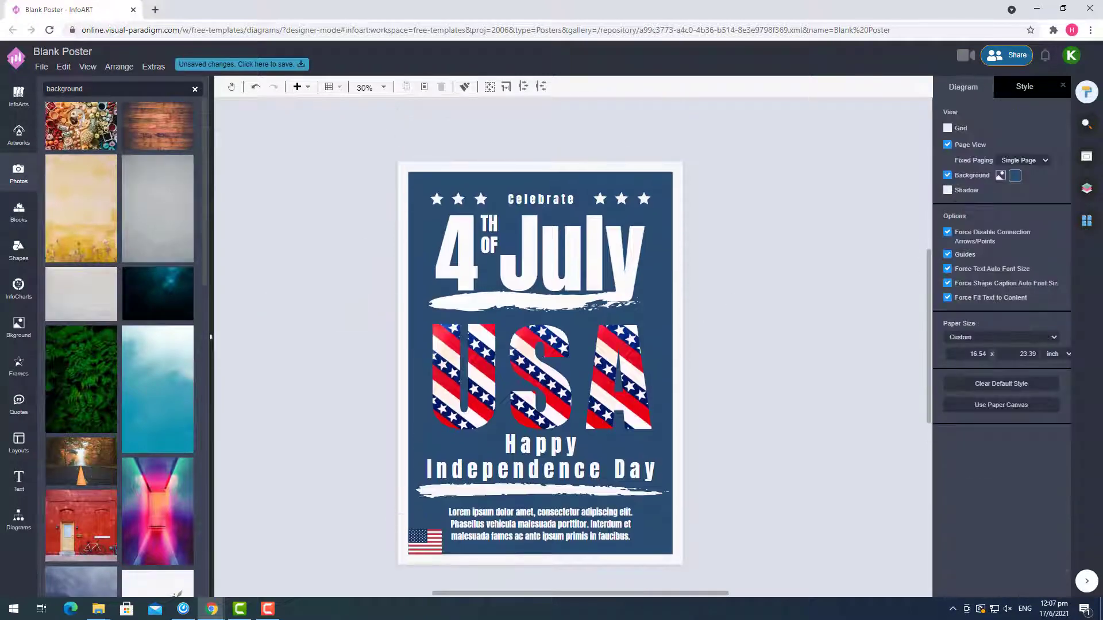
Rename the design "Blue Happy Independence Day Poster", export it as a JPEG and download the file
left_click(58, 52)
left_click(613, 267)
left_click(42, 66)
mouse_move(111, 267)
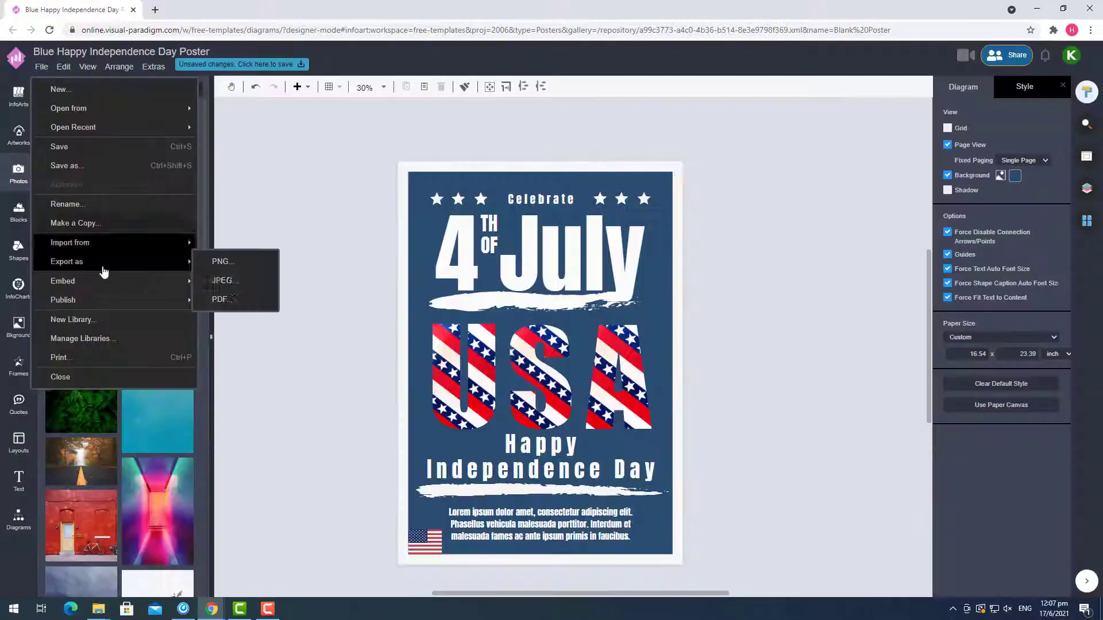
left_click(221, 258)
left_click(586, 329)
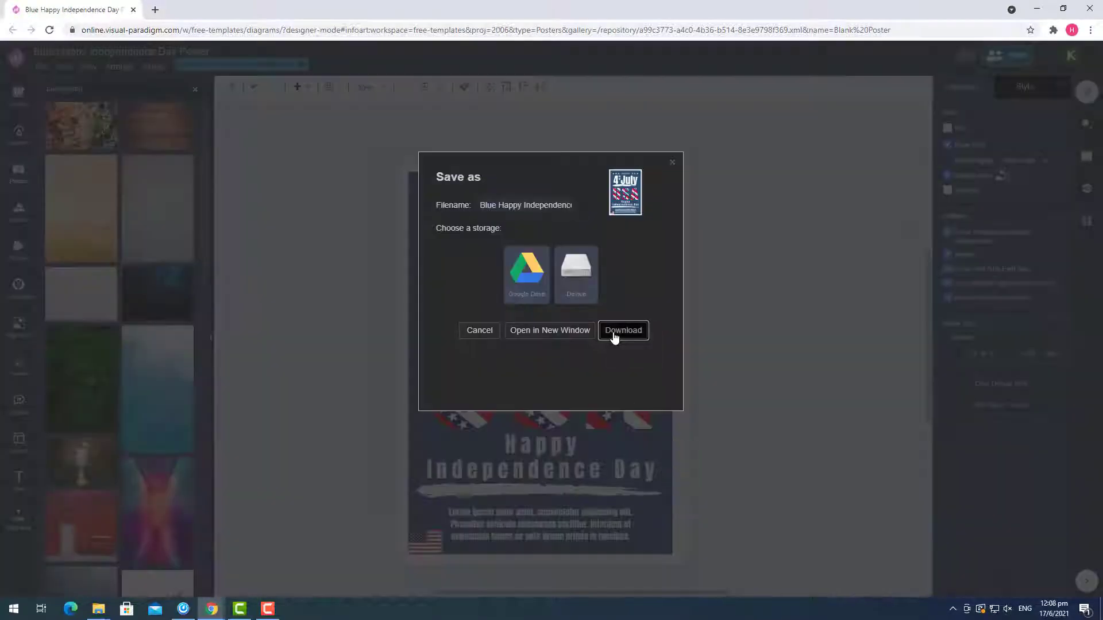
left_click(612, 332)
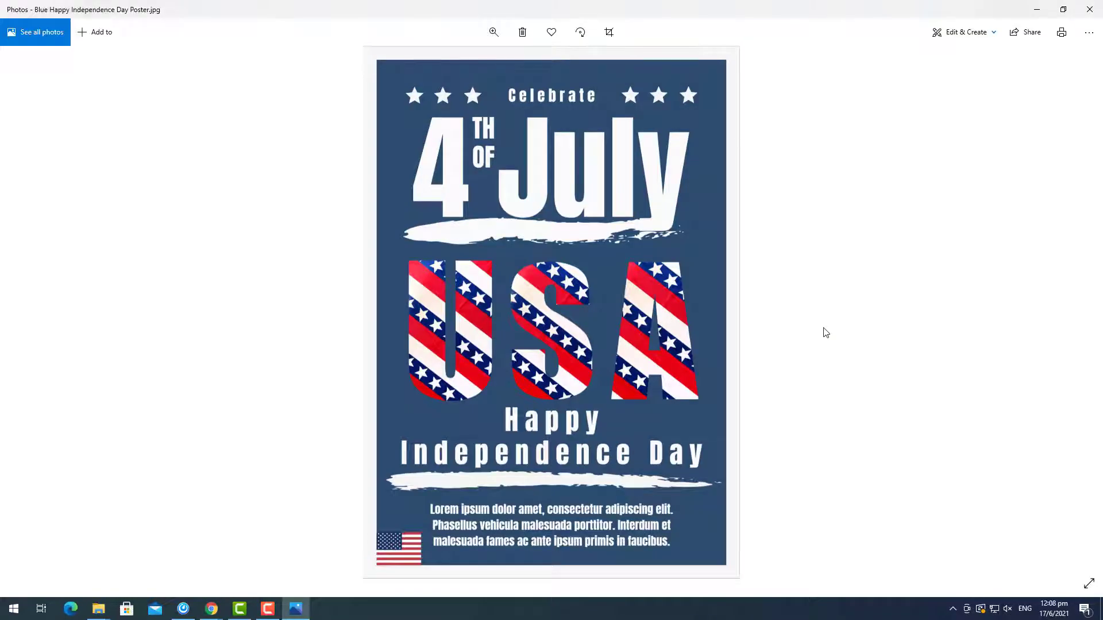